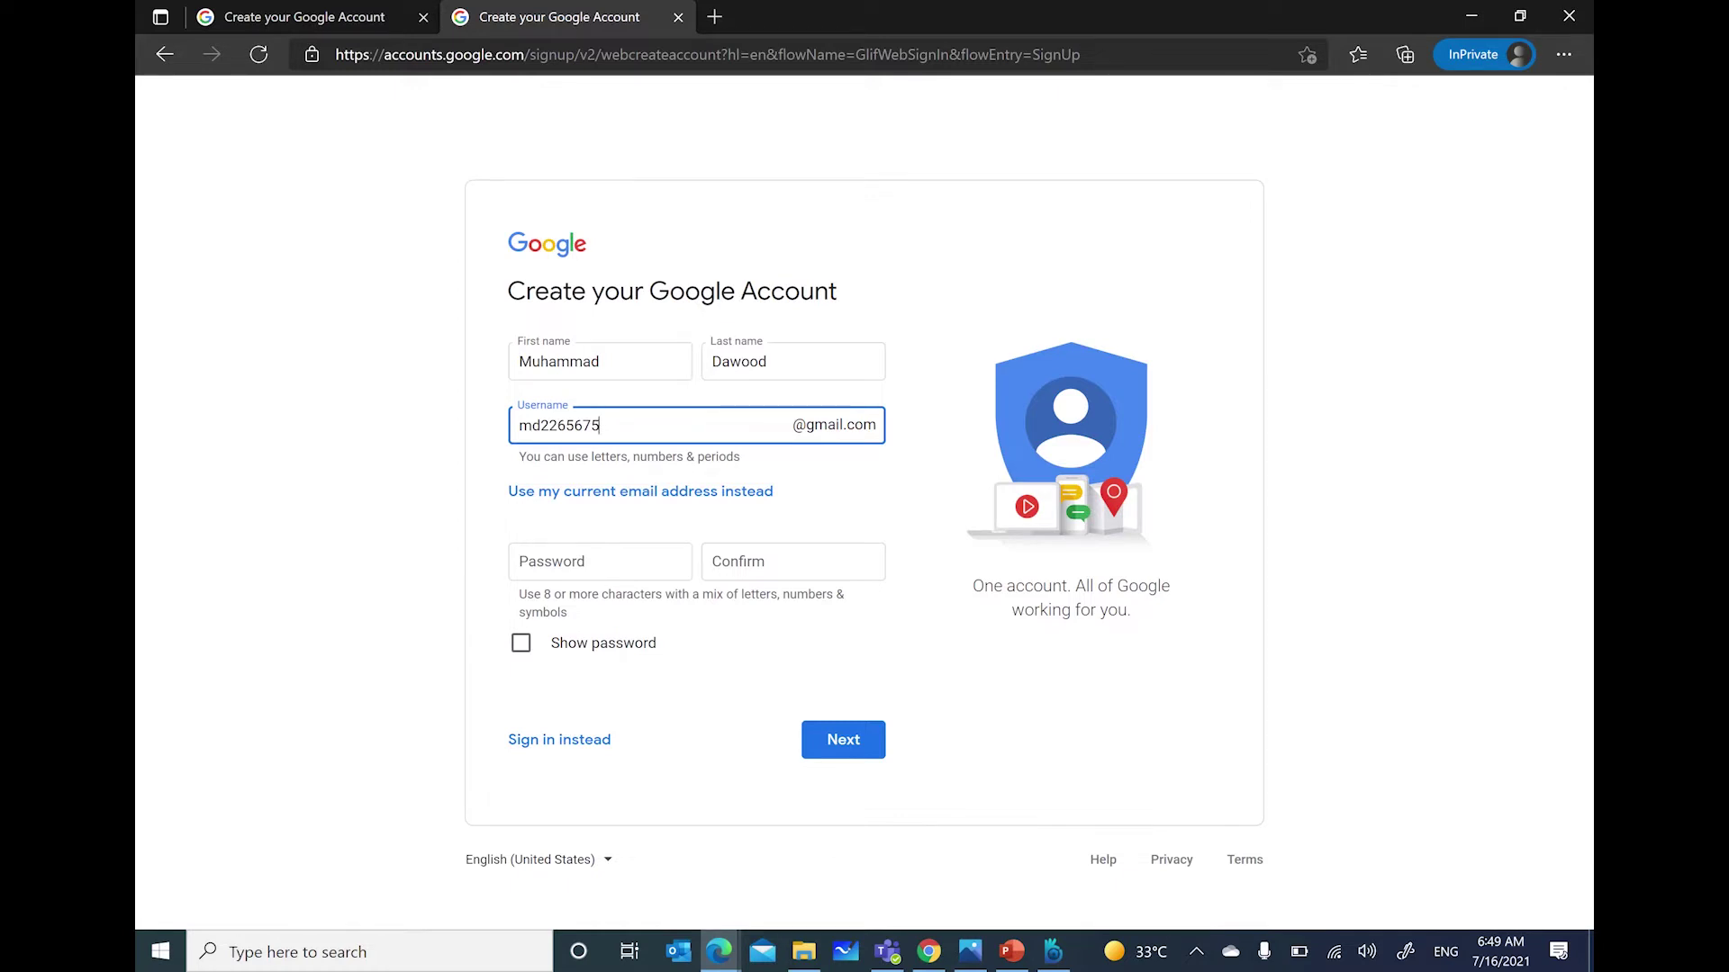
Step: Replace the username with a new name-based one, which Google still reports as taken
key("Tab")
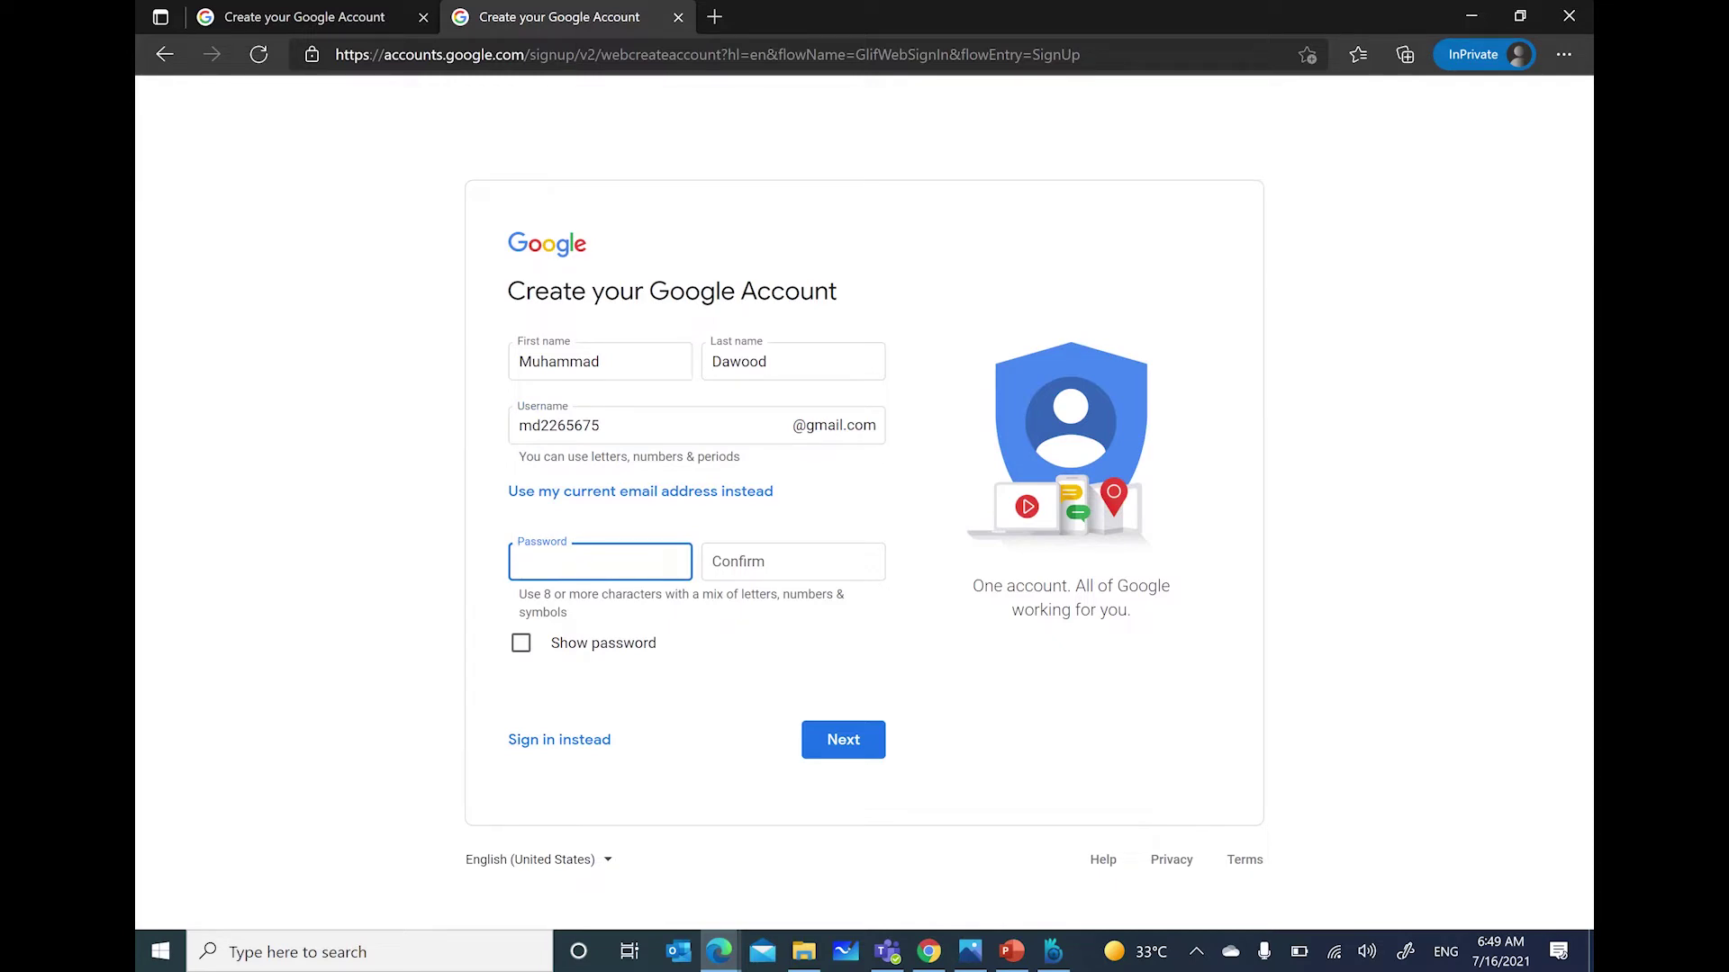
left_click(597, 425)
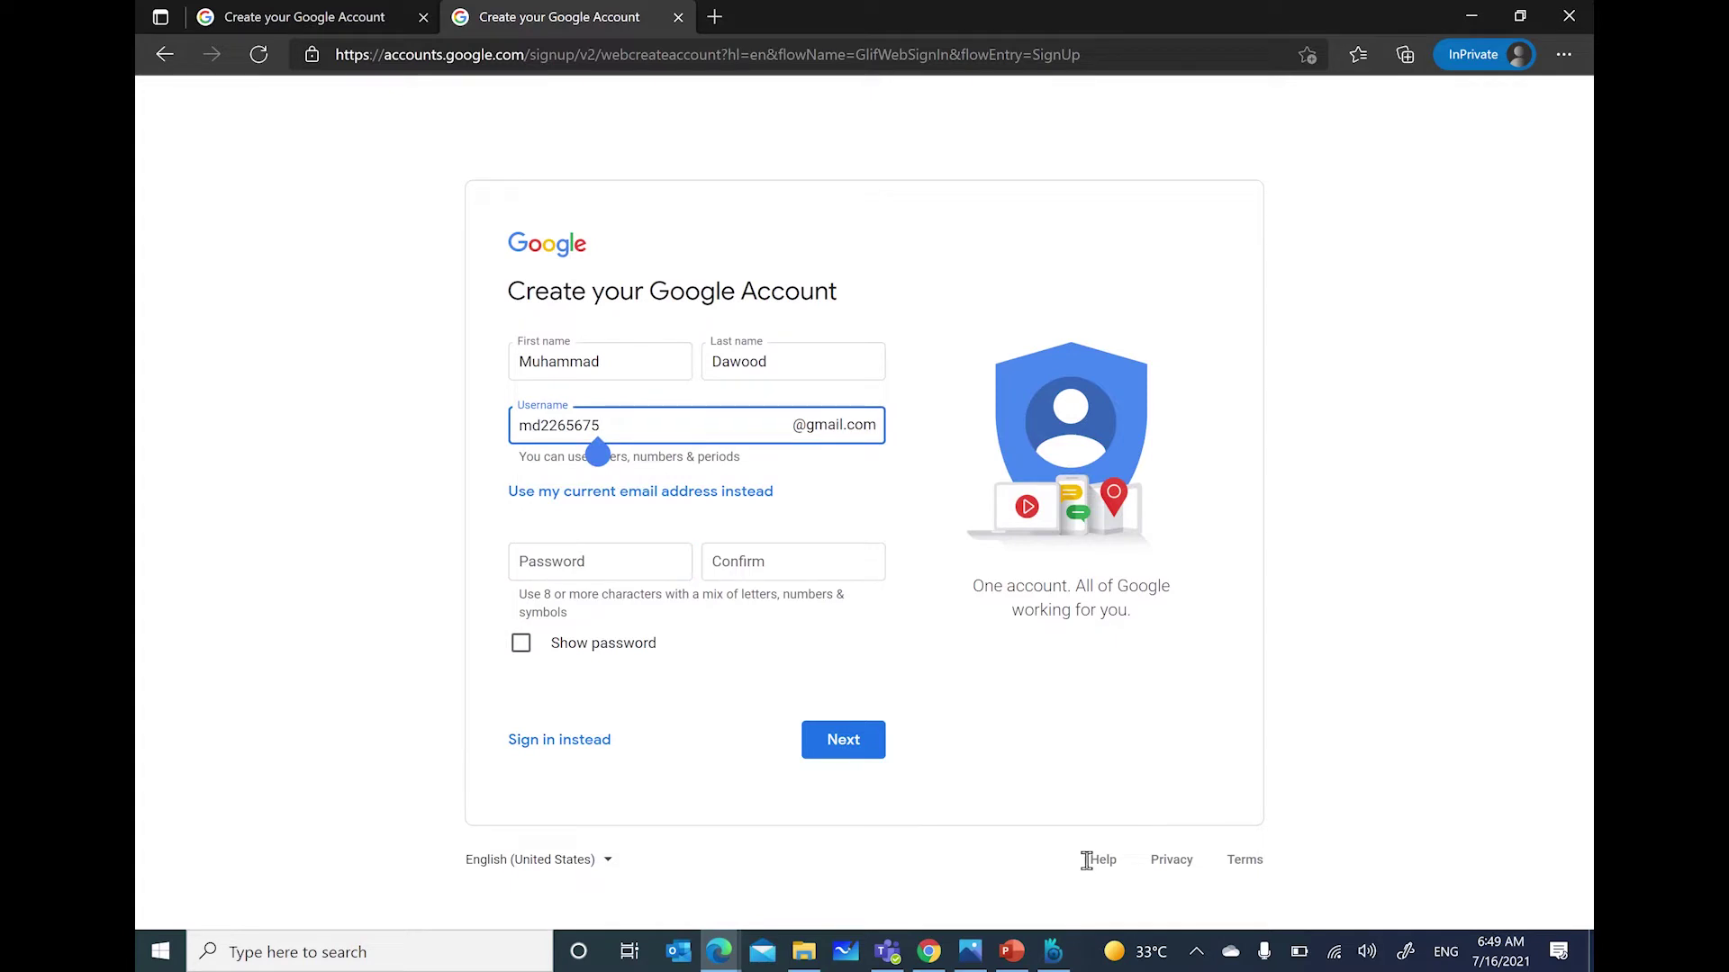
key("BackSpace")
key("BackSpace")
key("BackSpace")
key("BackSpace")
key("BackSpace")
key("BackSpace")
key("BackSpace")
key("BackSpace")
key("BackSpace")
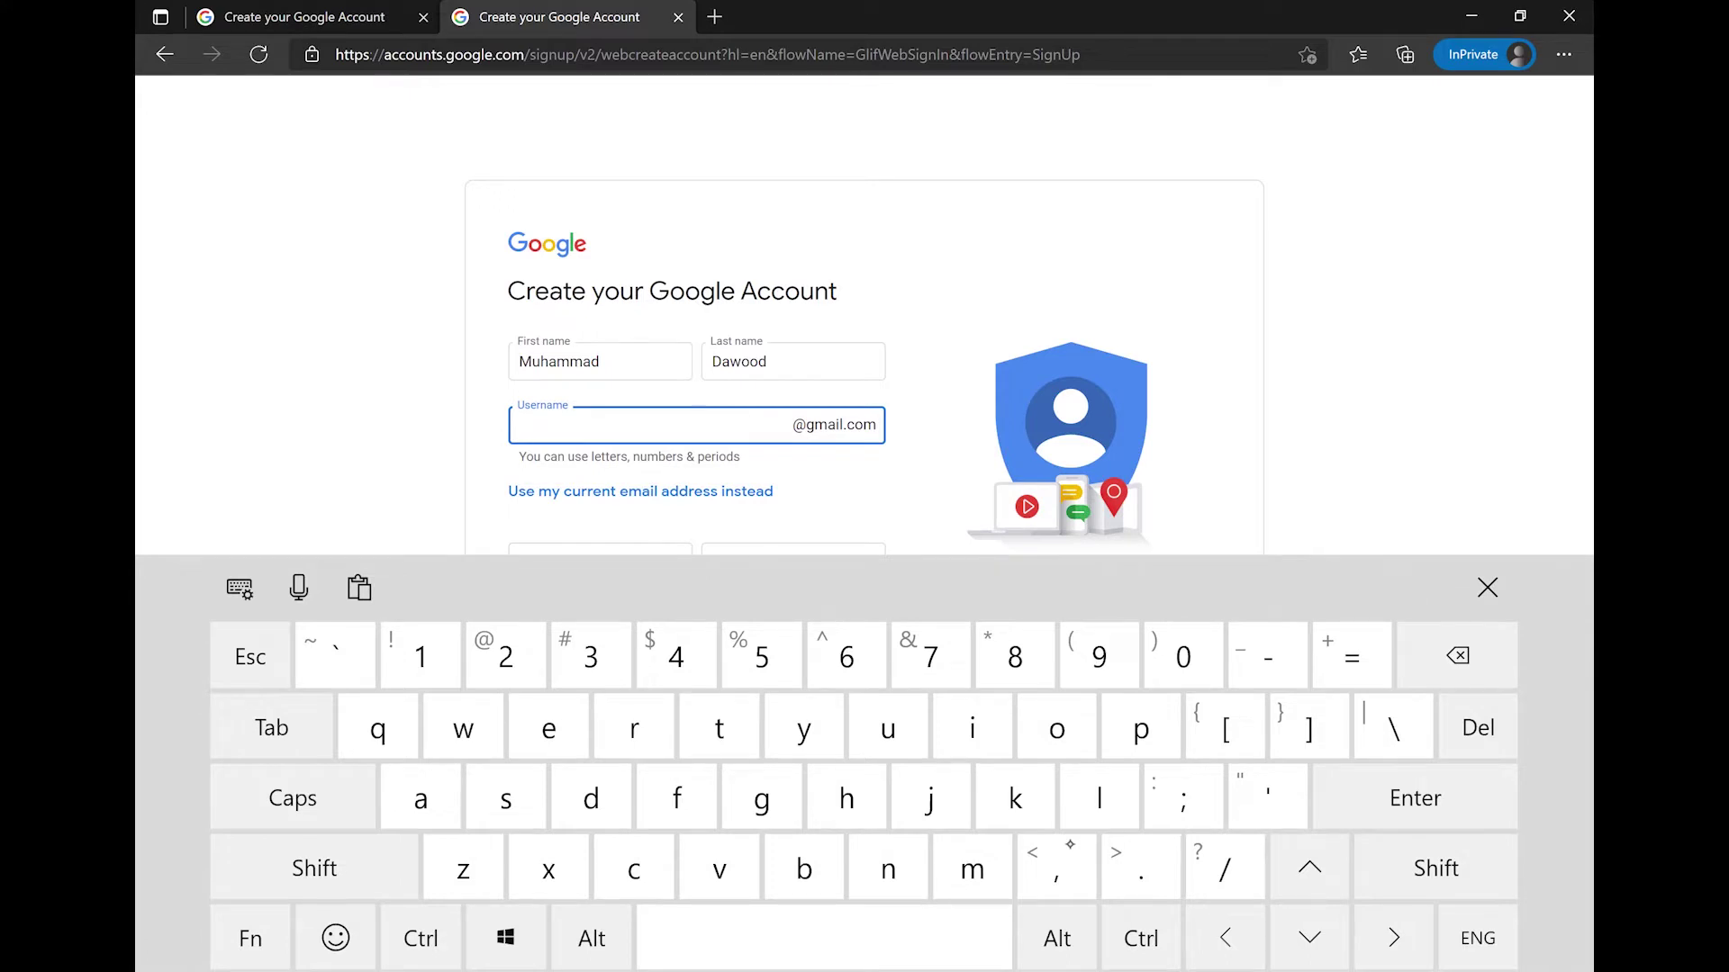
left_click(1488, 587)
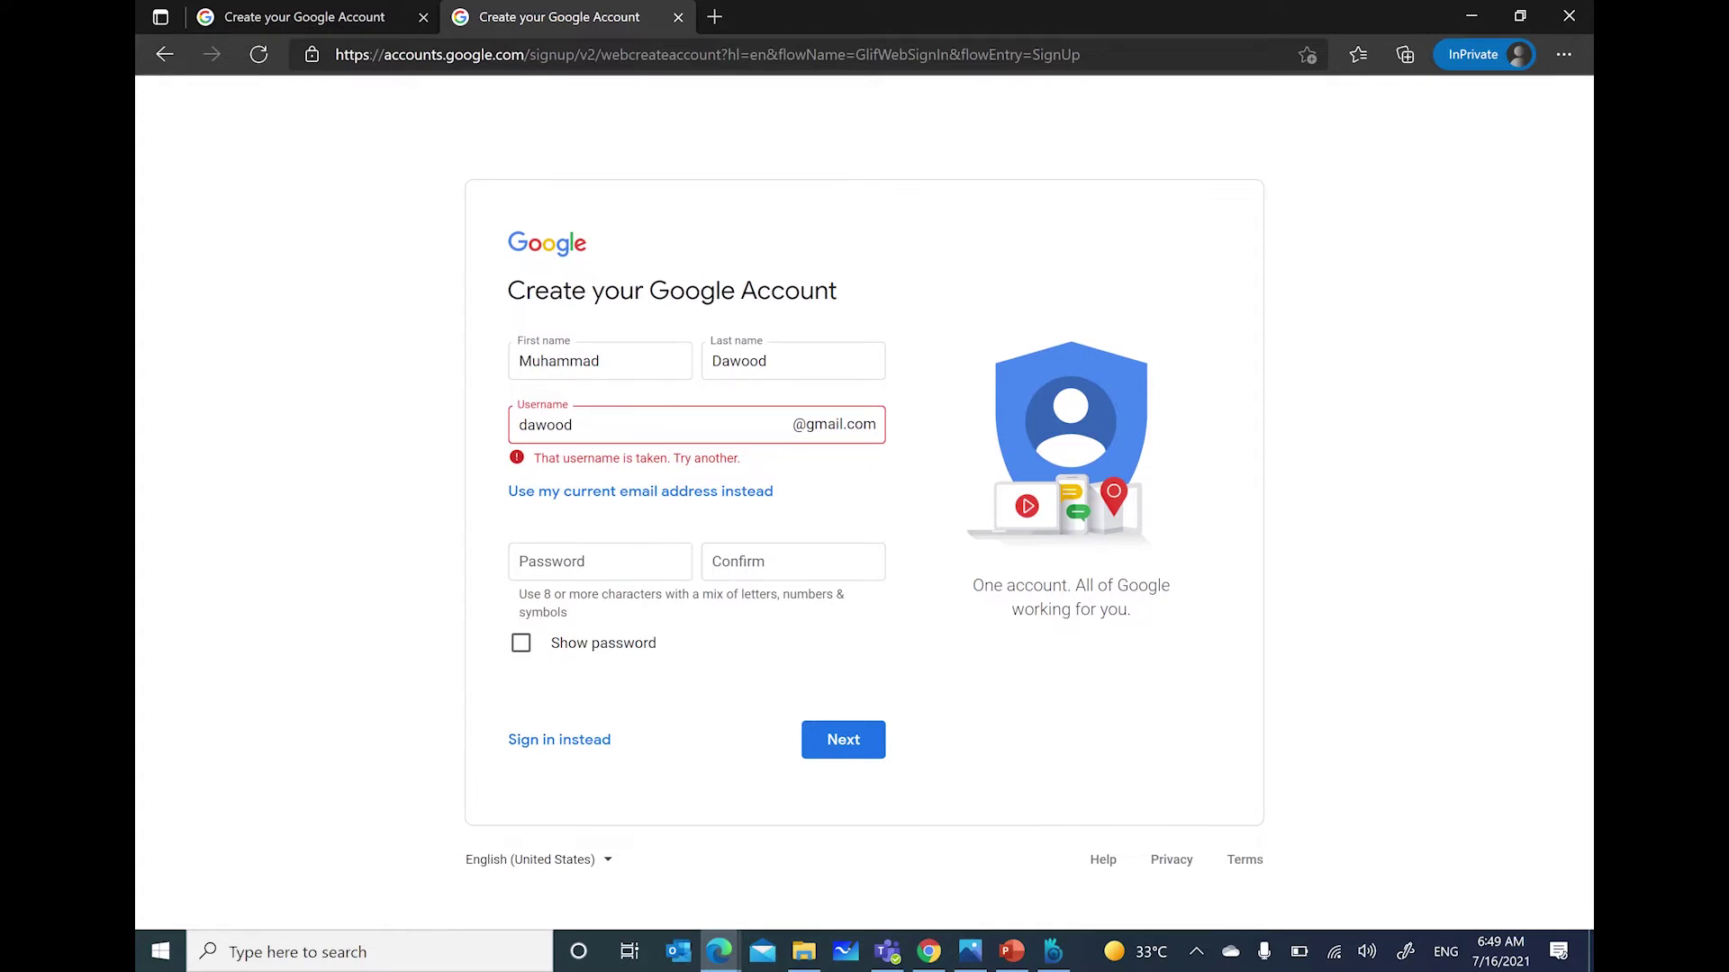
left_click(572, 425)
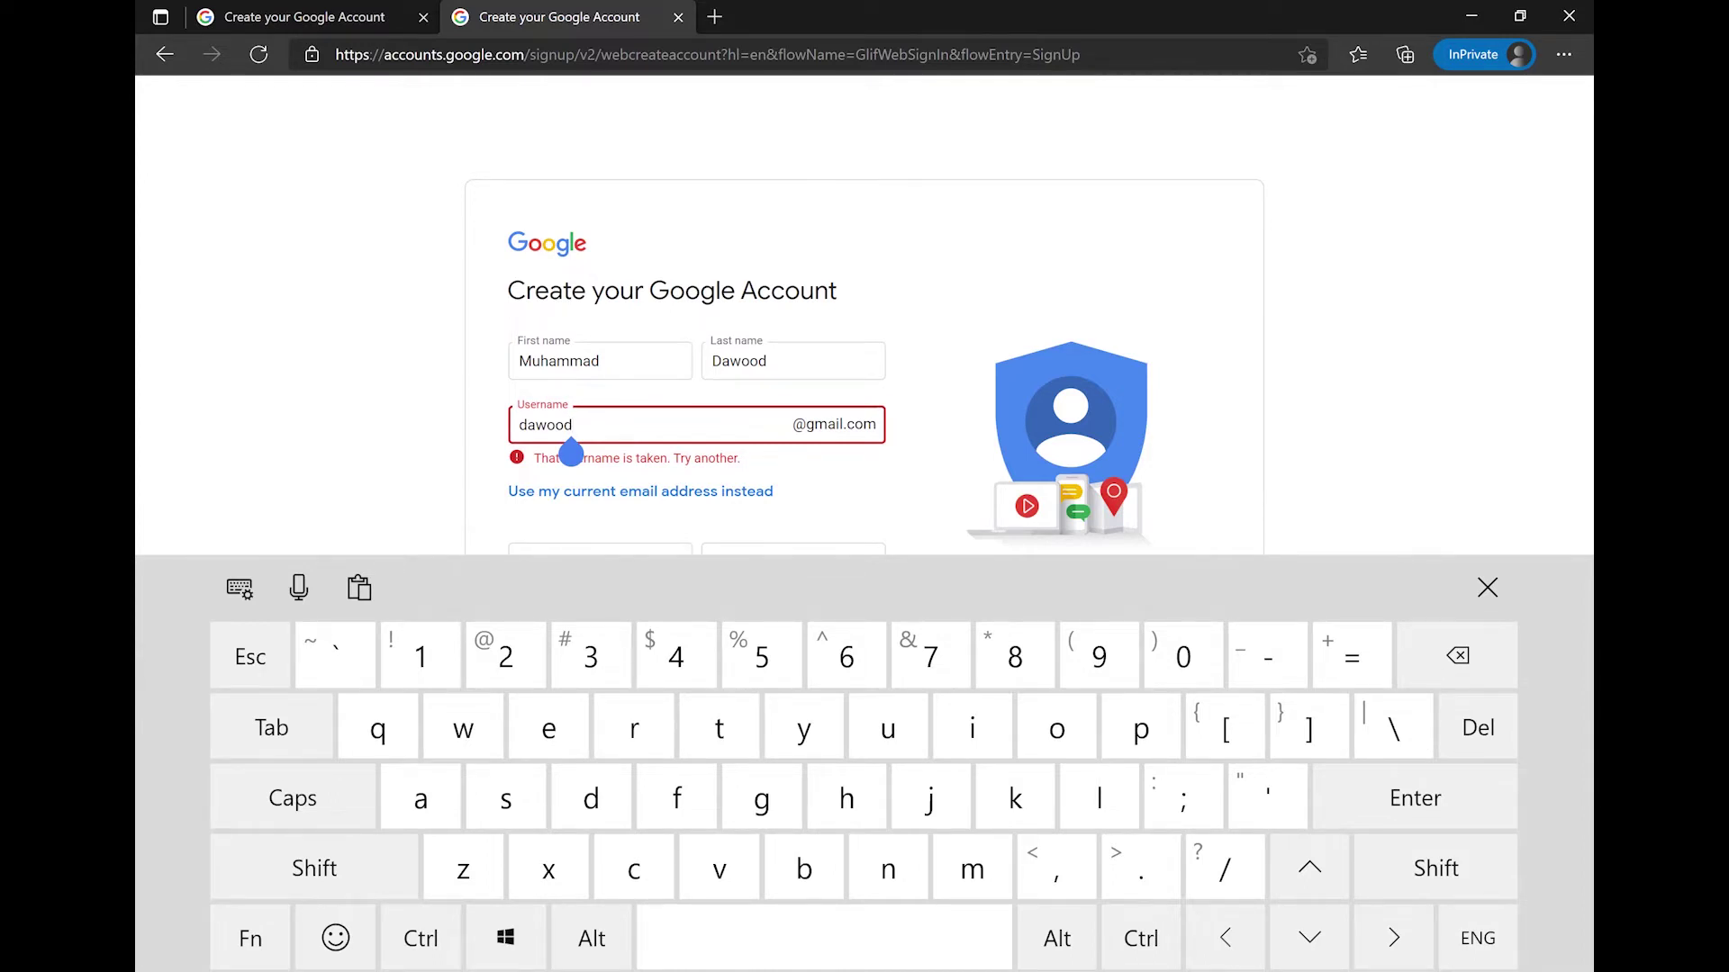
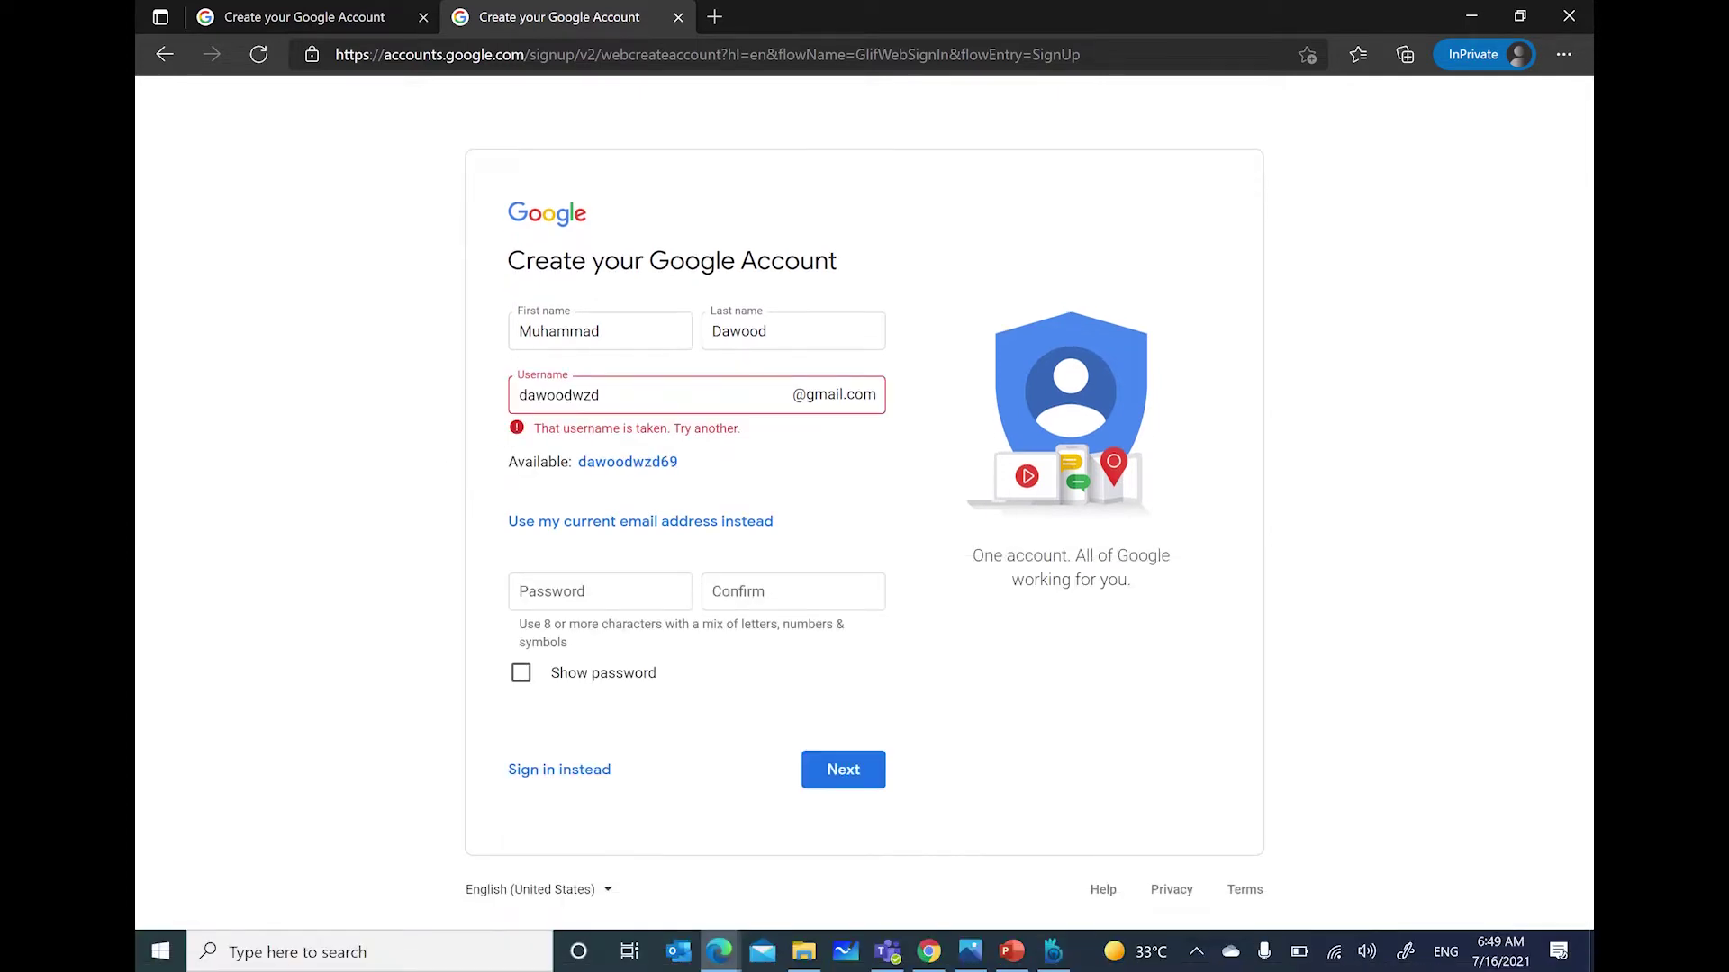
Step: Revise the username to end in two digits so the 'taken' warning disappears
left_click(598, 409)
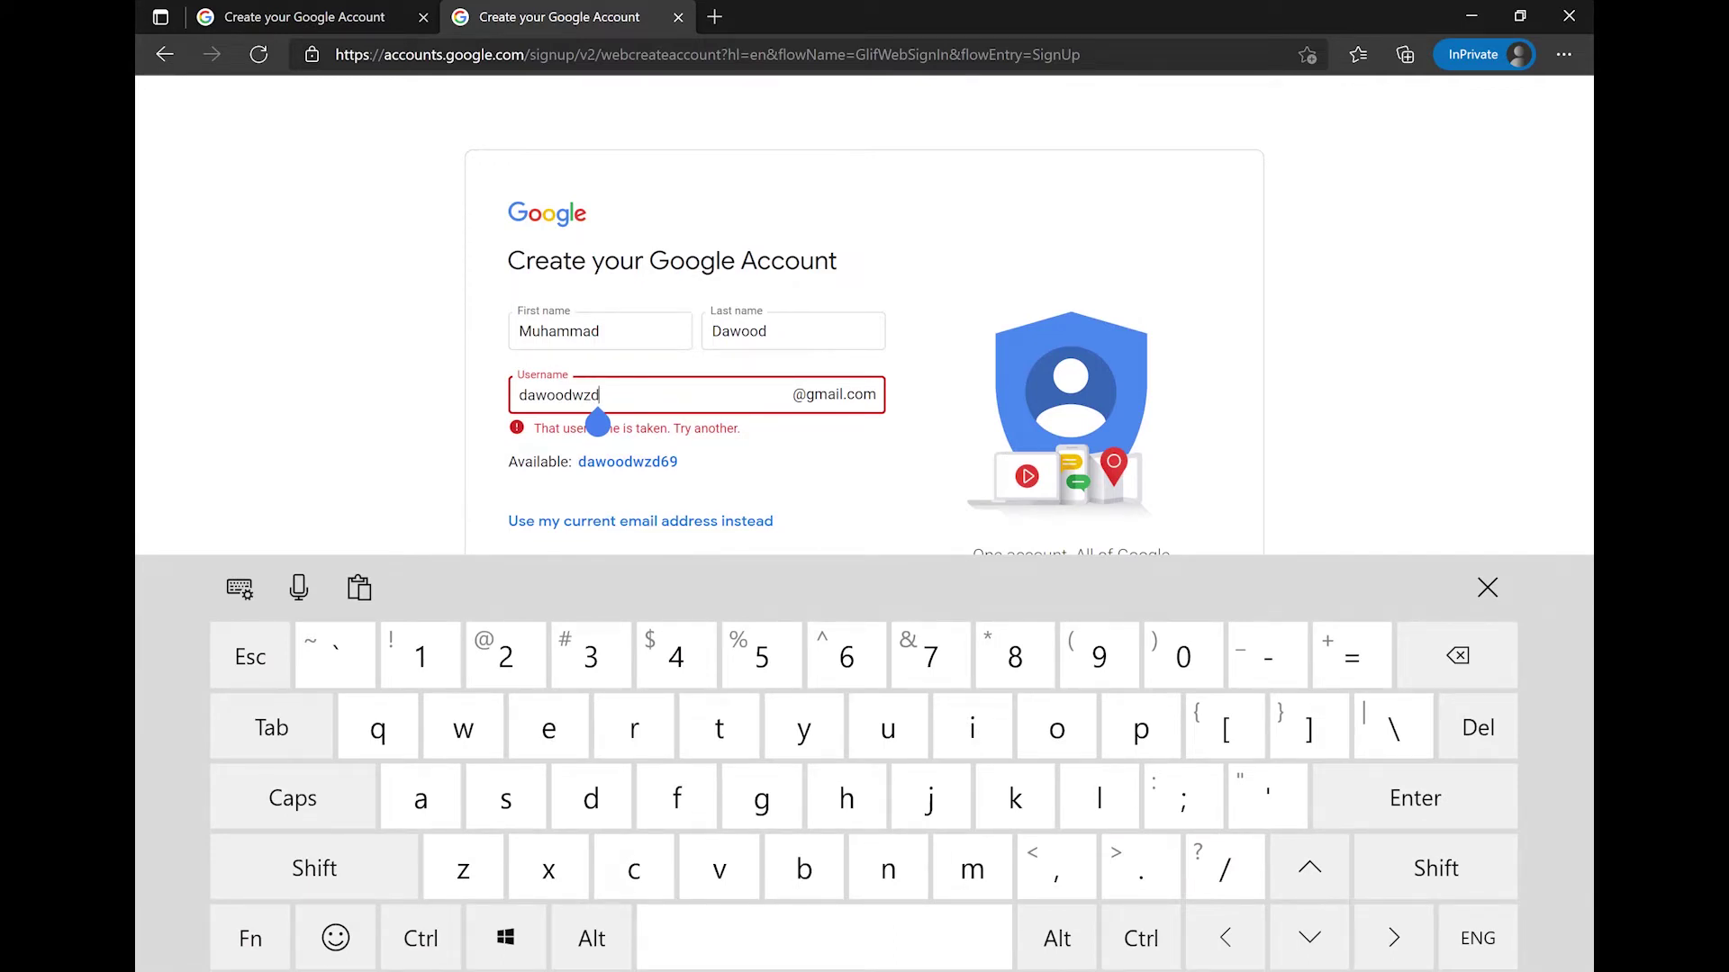
left_click(1141, 727)
left_click(1015, 798)
left_click(1487, 587)
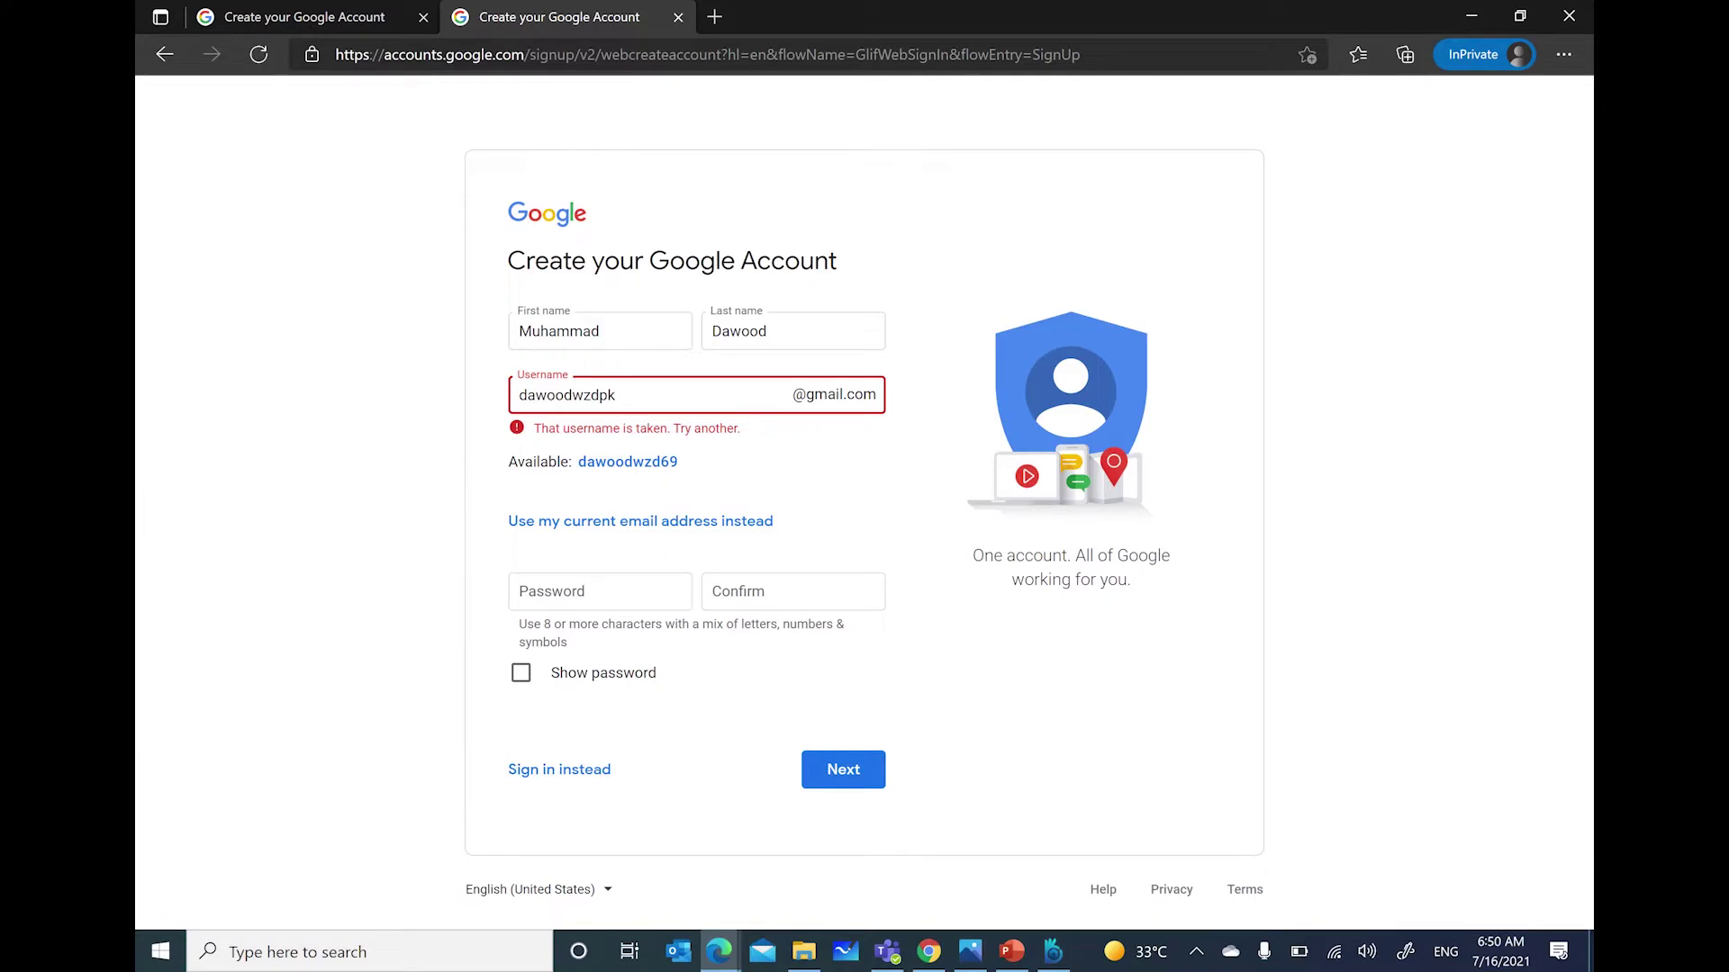
left_click(1286, 610)
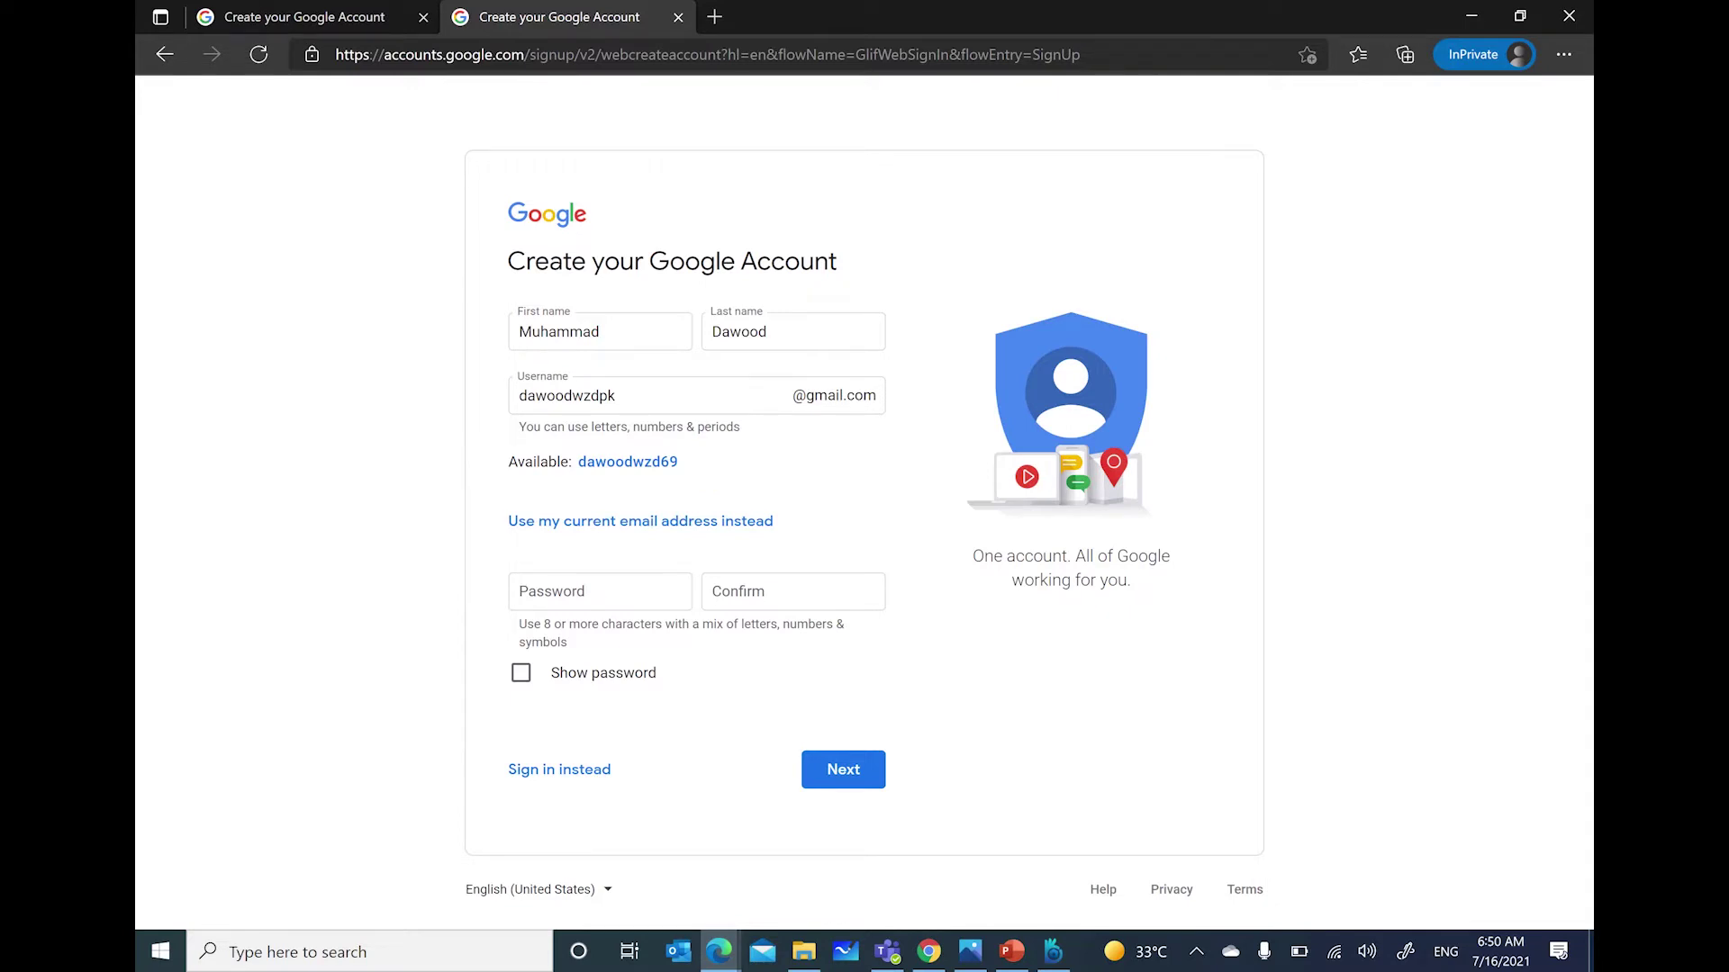
key("BackSpace")
key("BackSpace")
key("Tab")
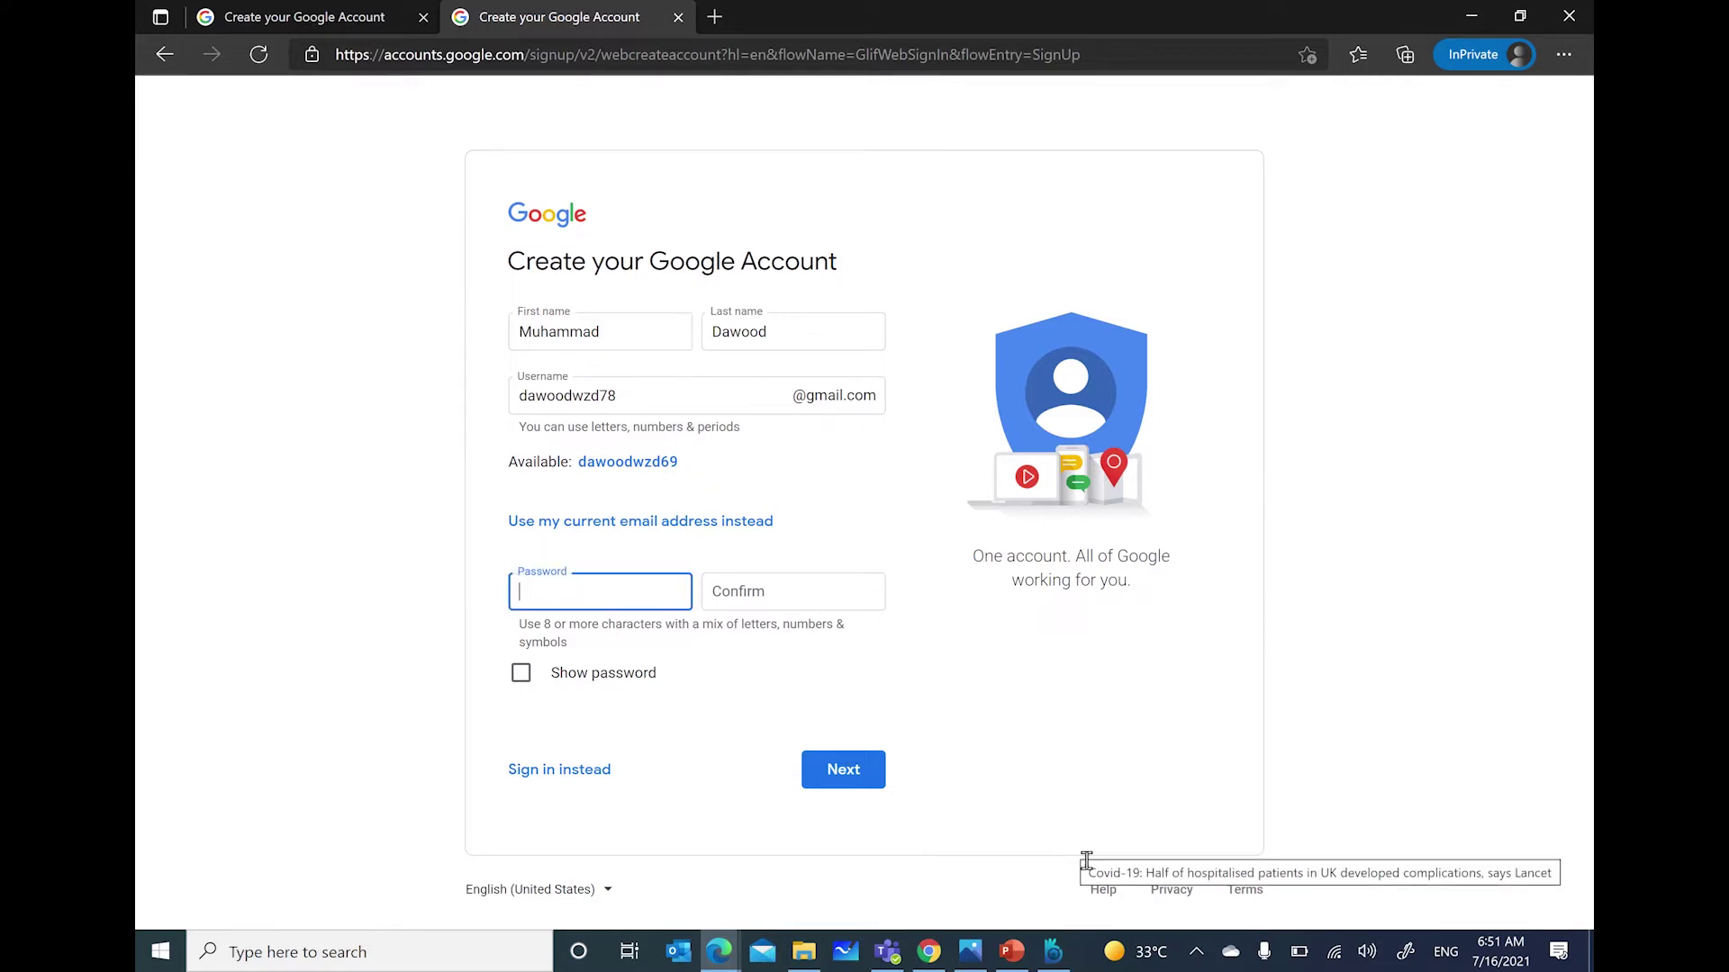
Step: Turn on Show password and type the opening letters of the new password
left_click(616, 592)
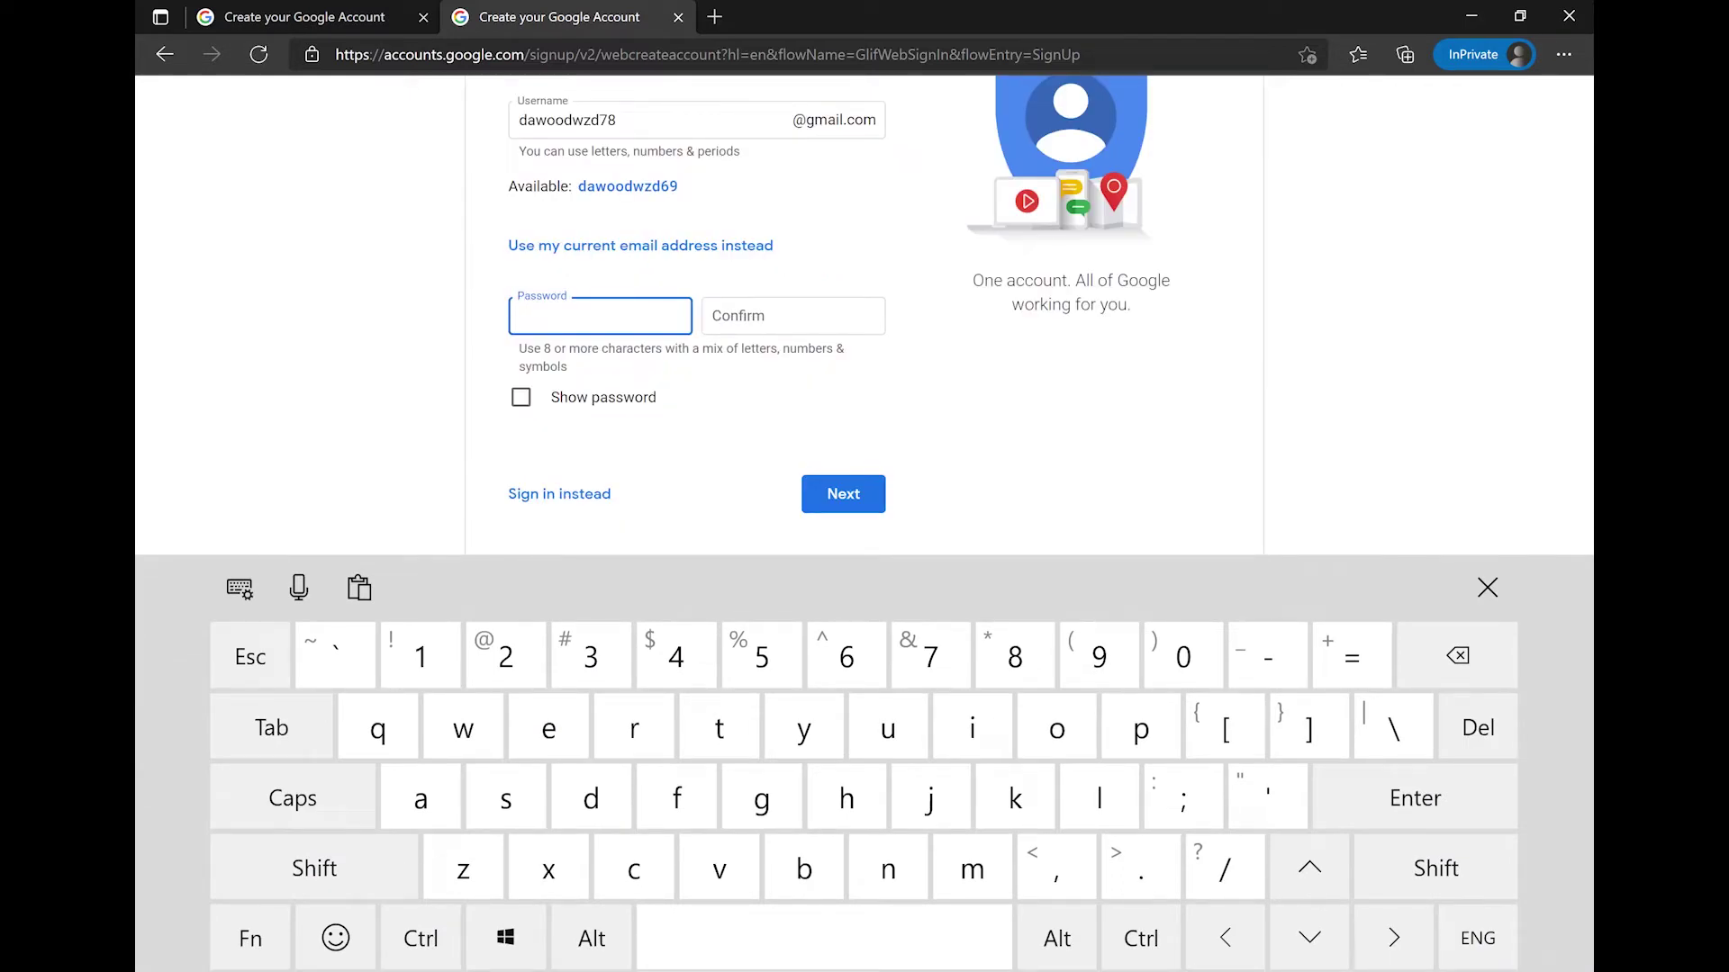
left_click(314, 867)
left_click(972, 867)
left_click(521, 397)
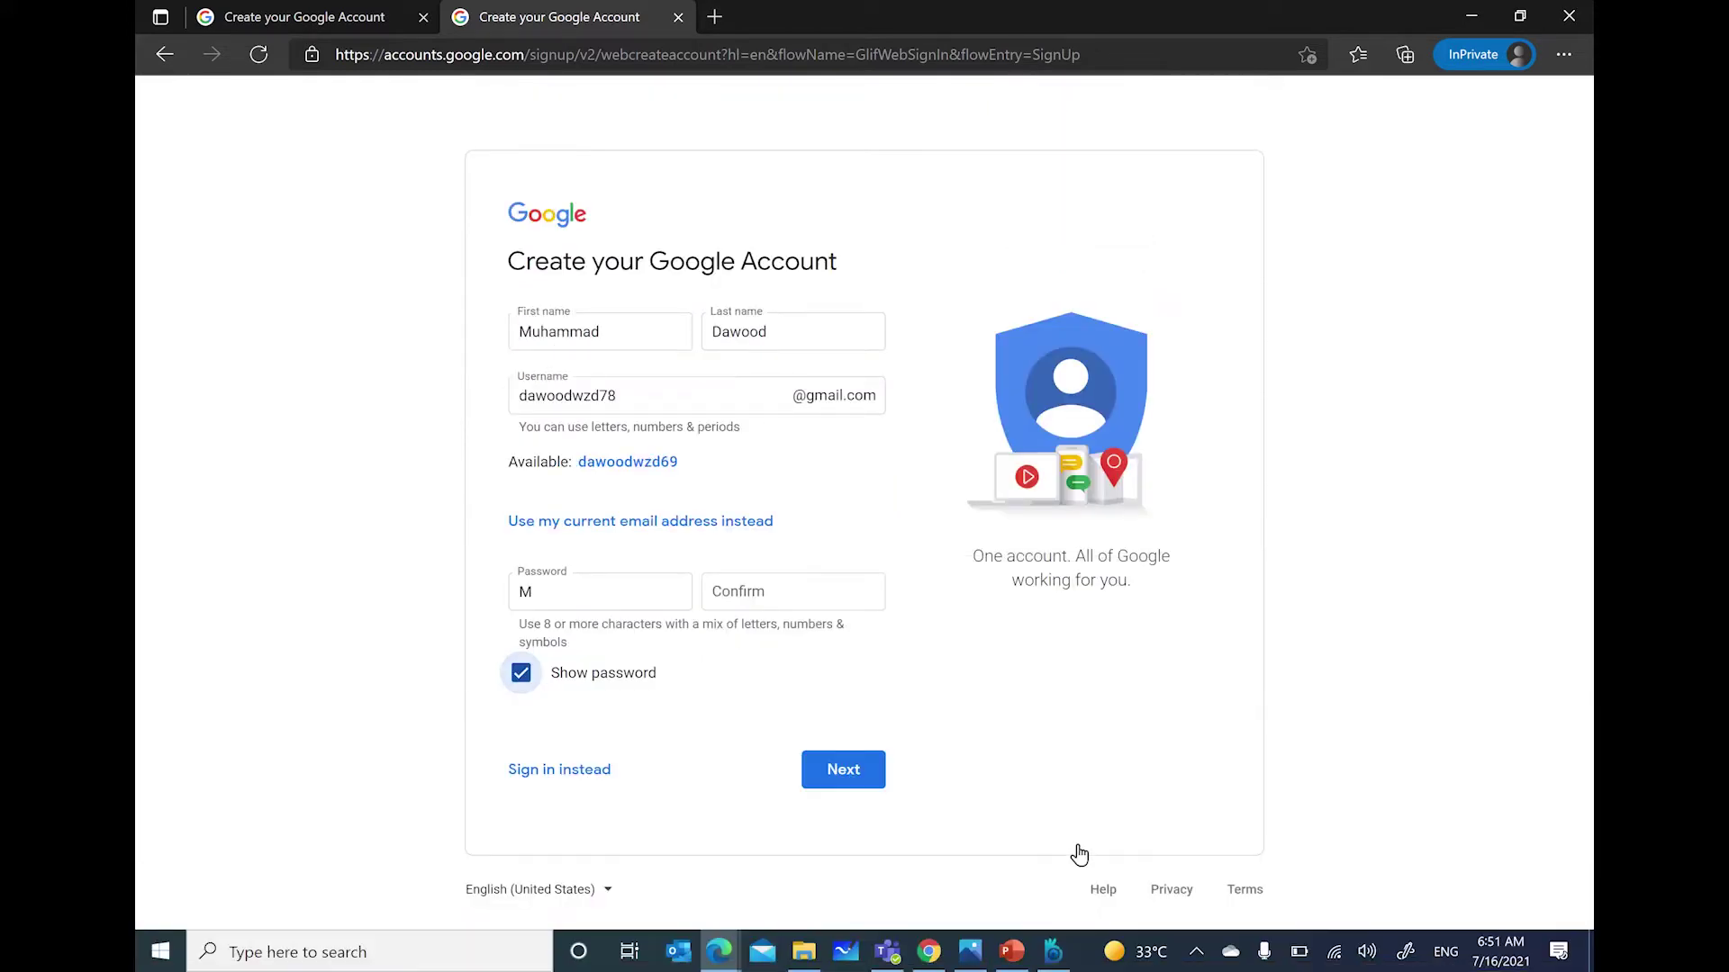
left_click(531, 594)
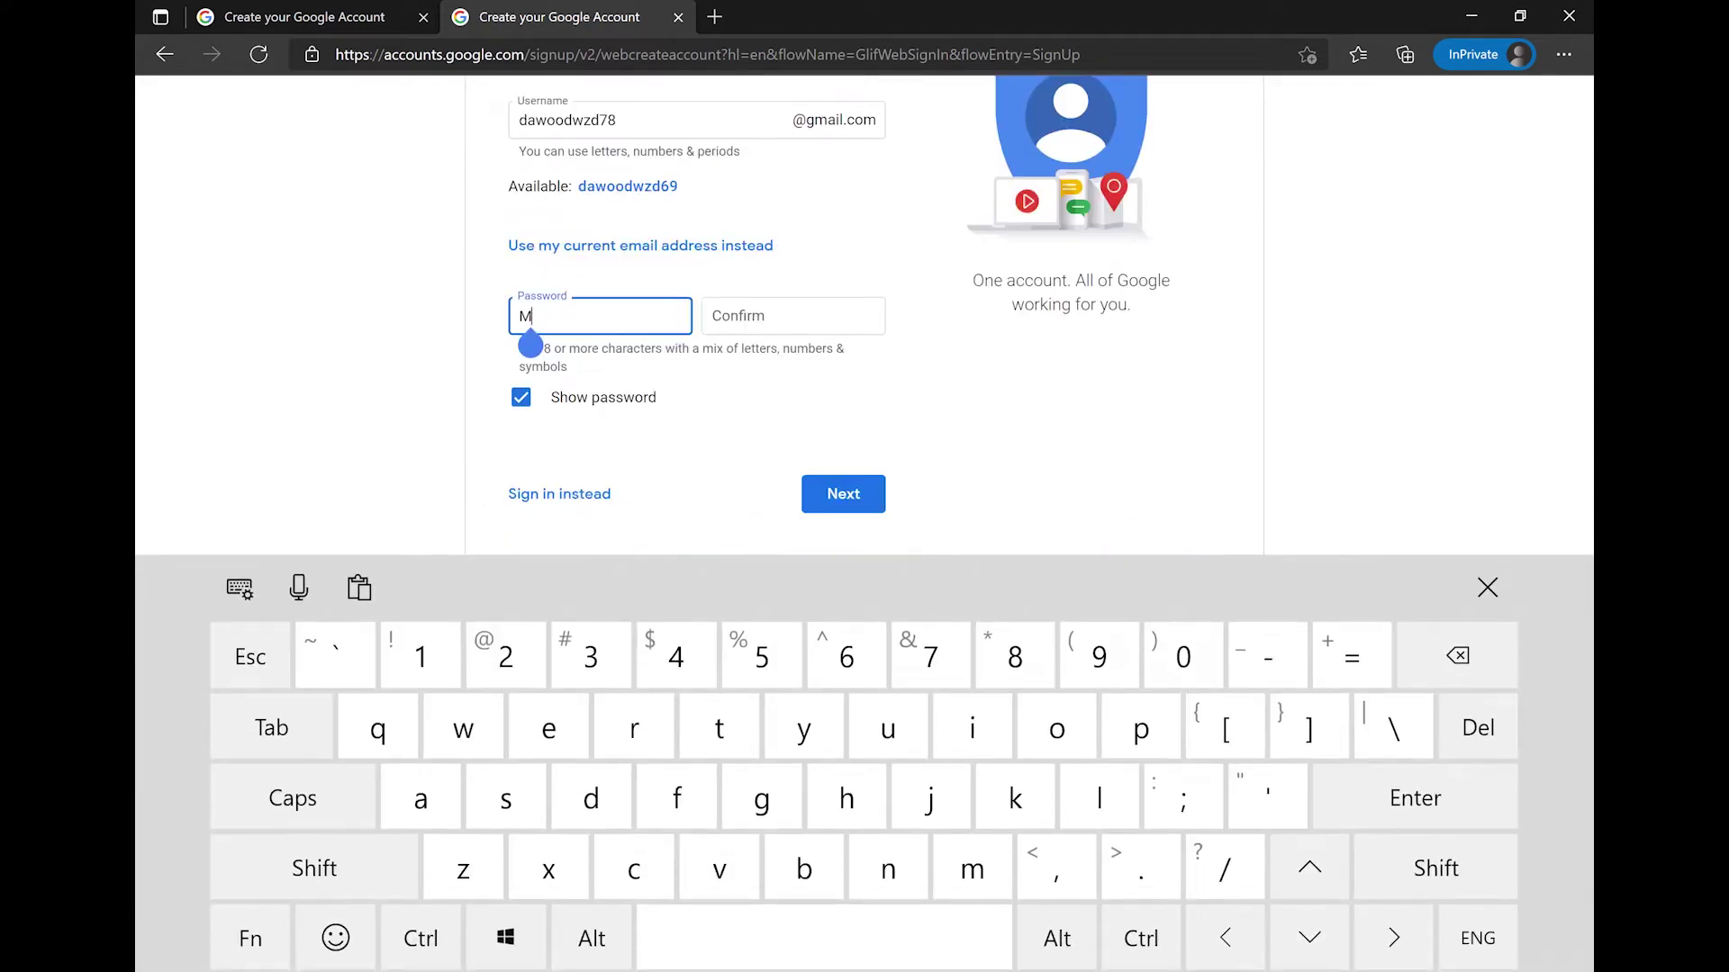
Step: Try and remove several symbol and digit endings on the password, then add a dollar sign
key("shift")
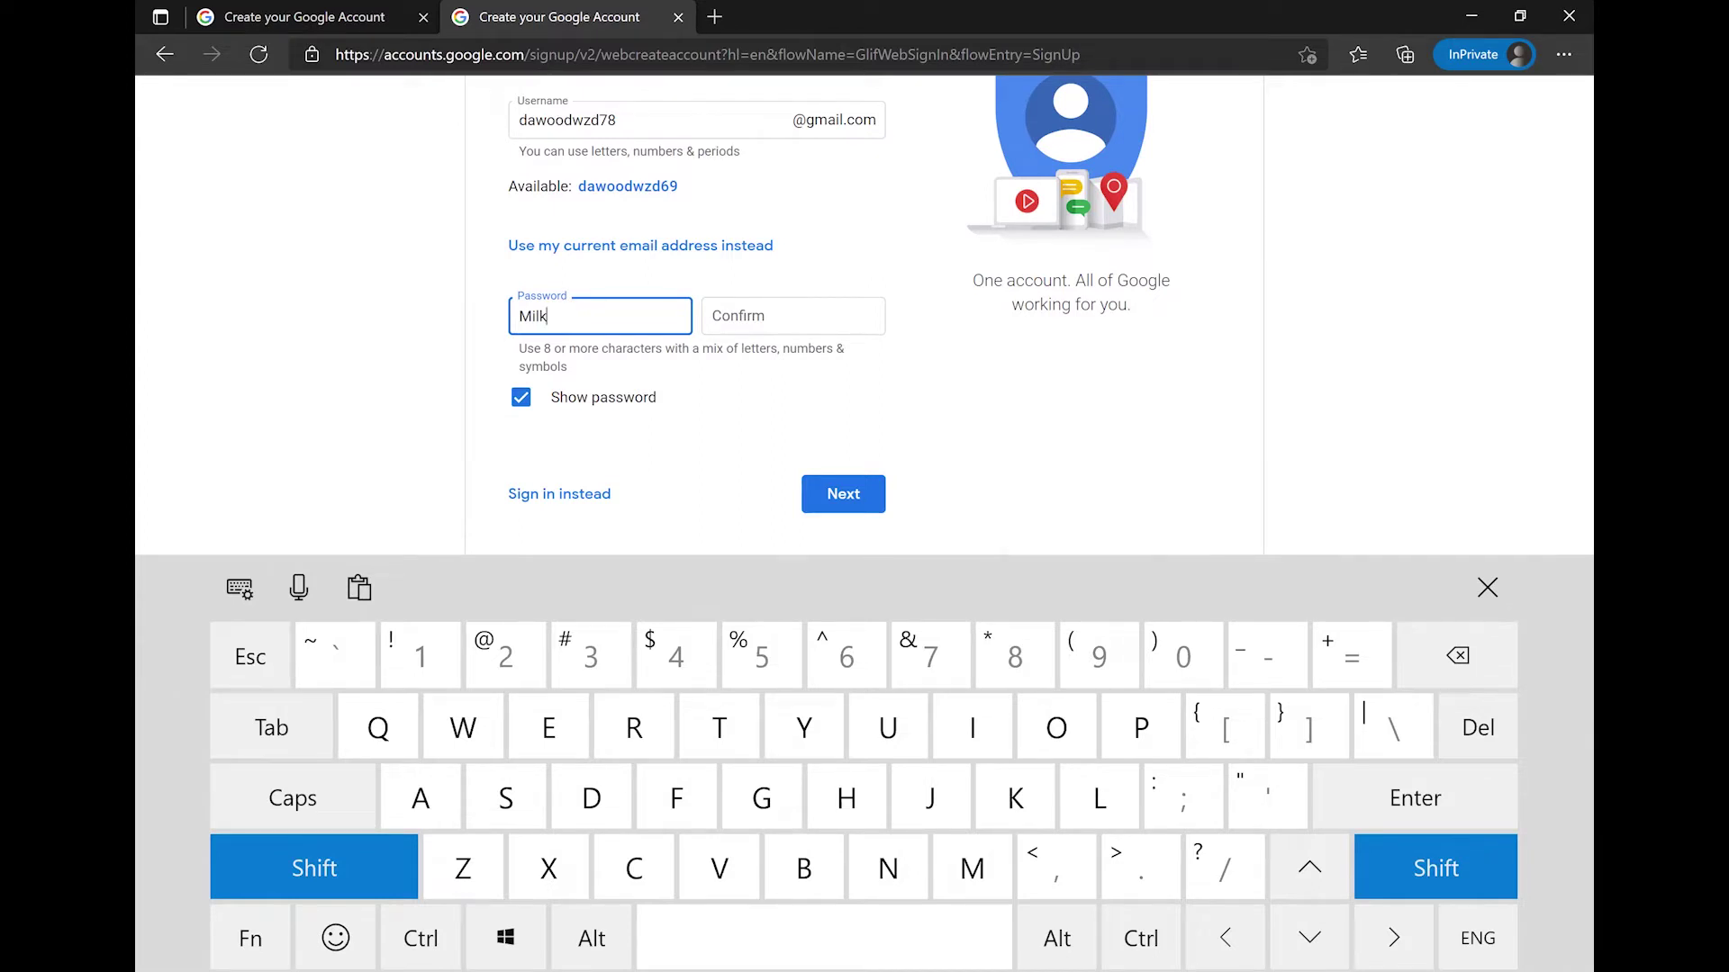
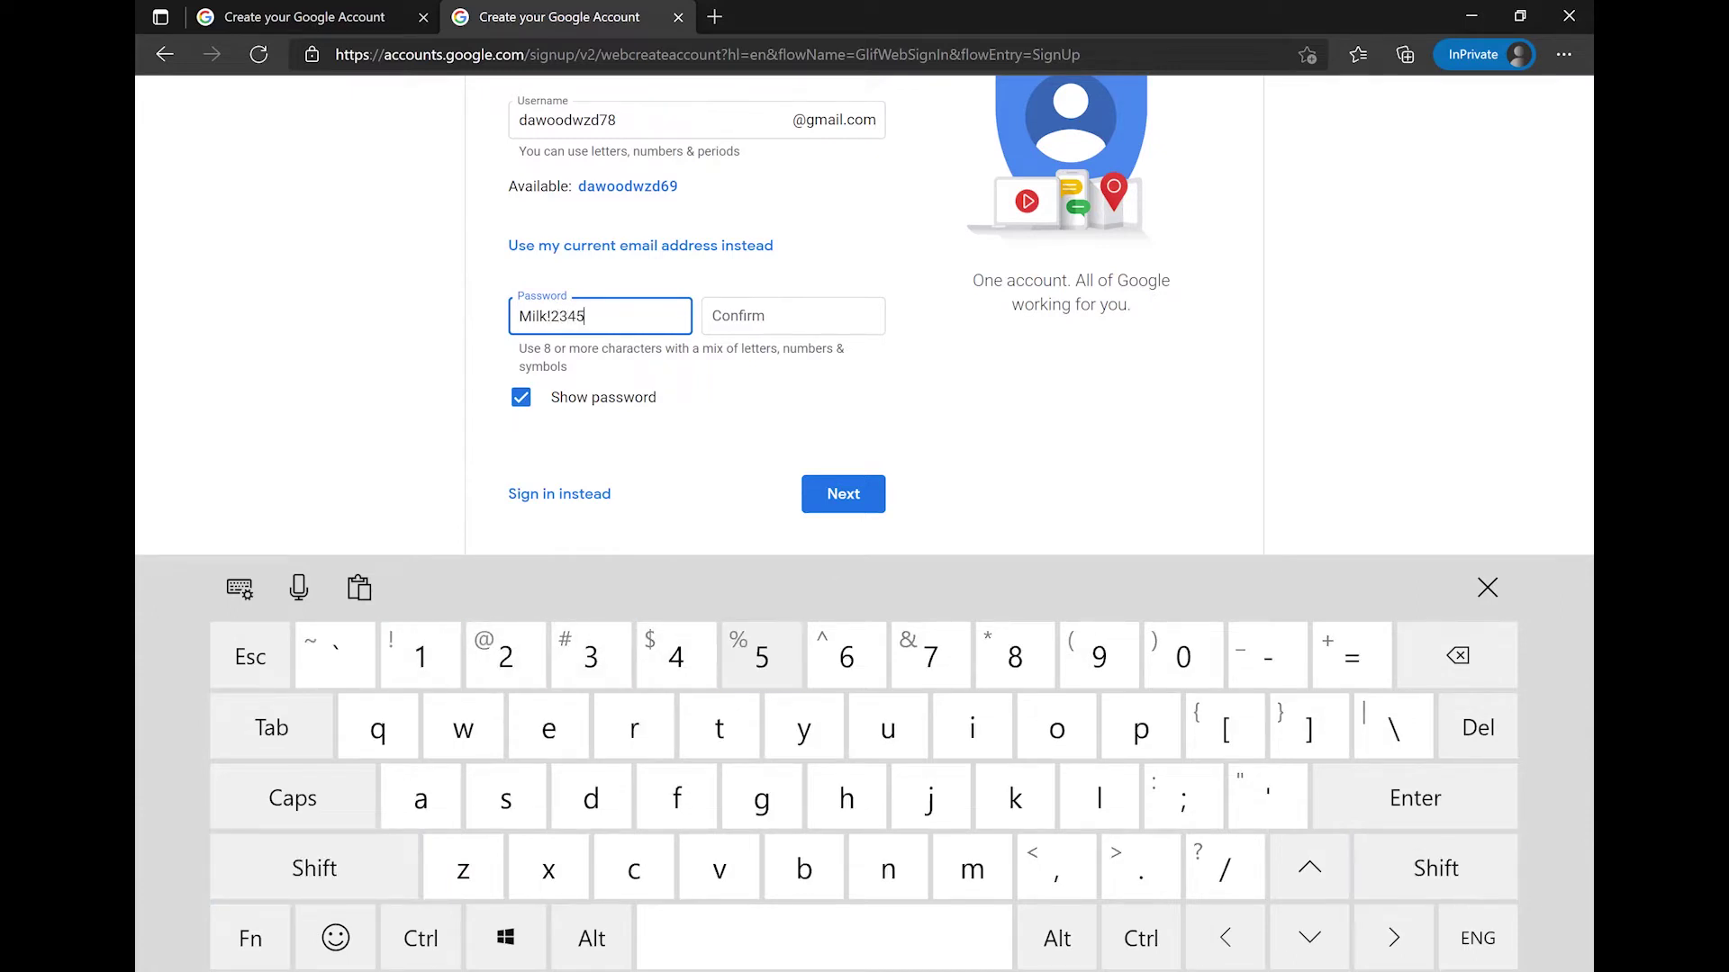
key("shift")
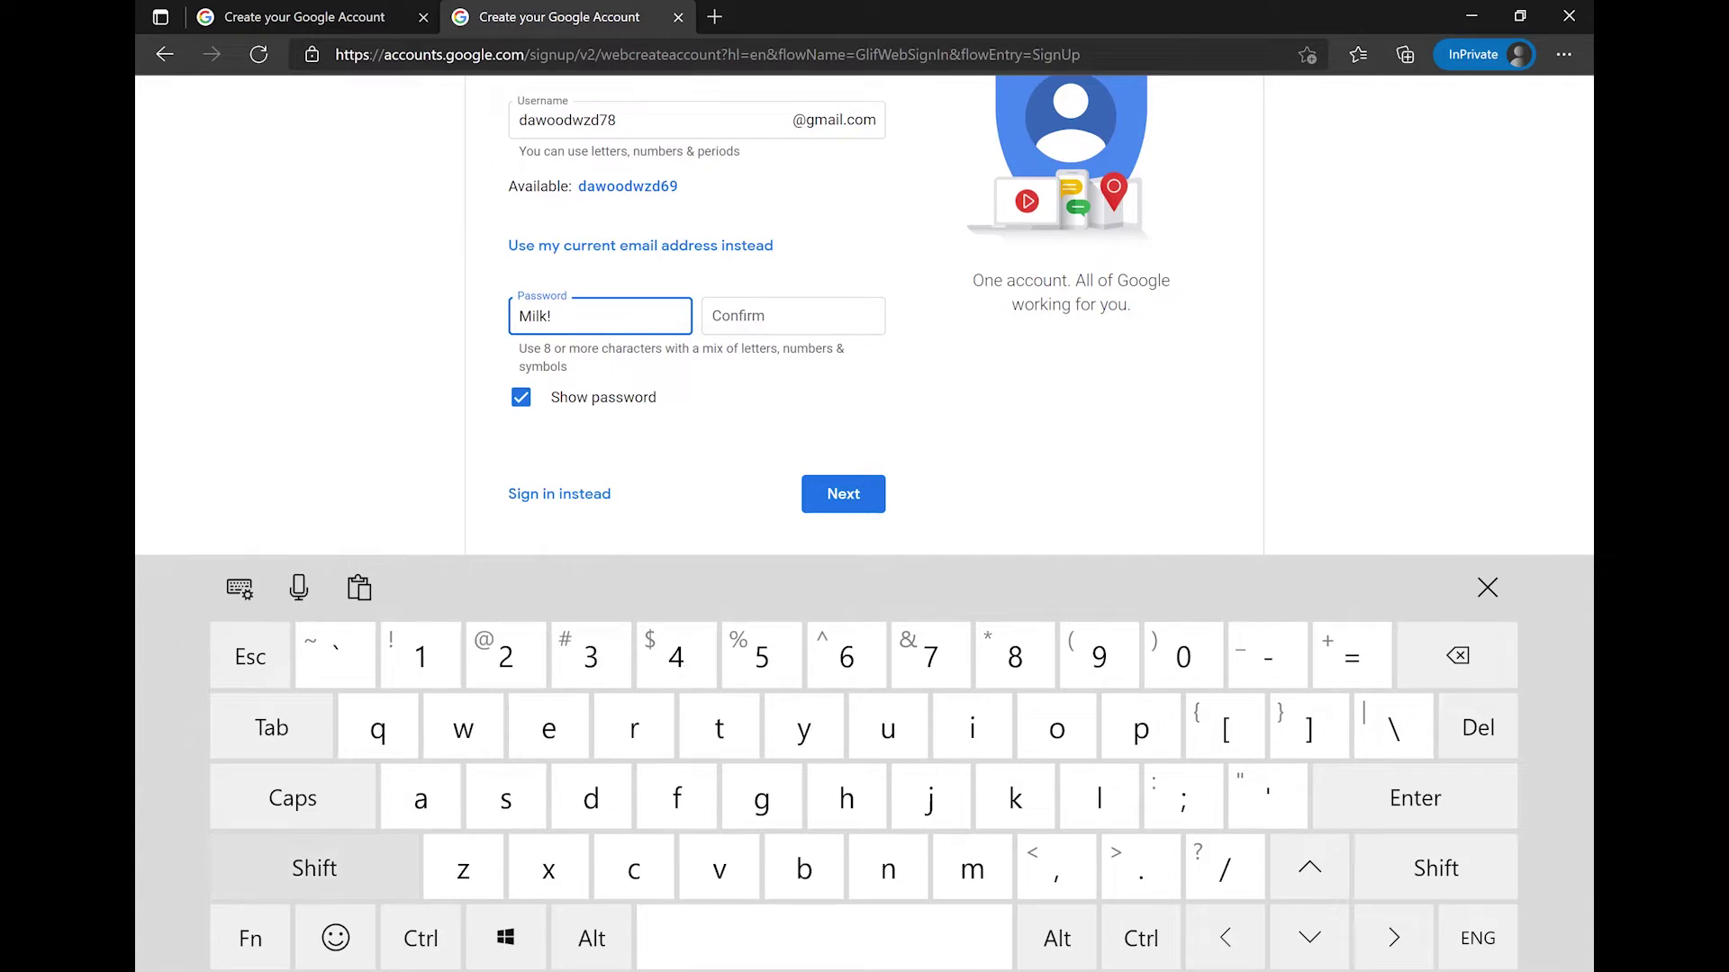
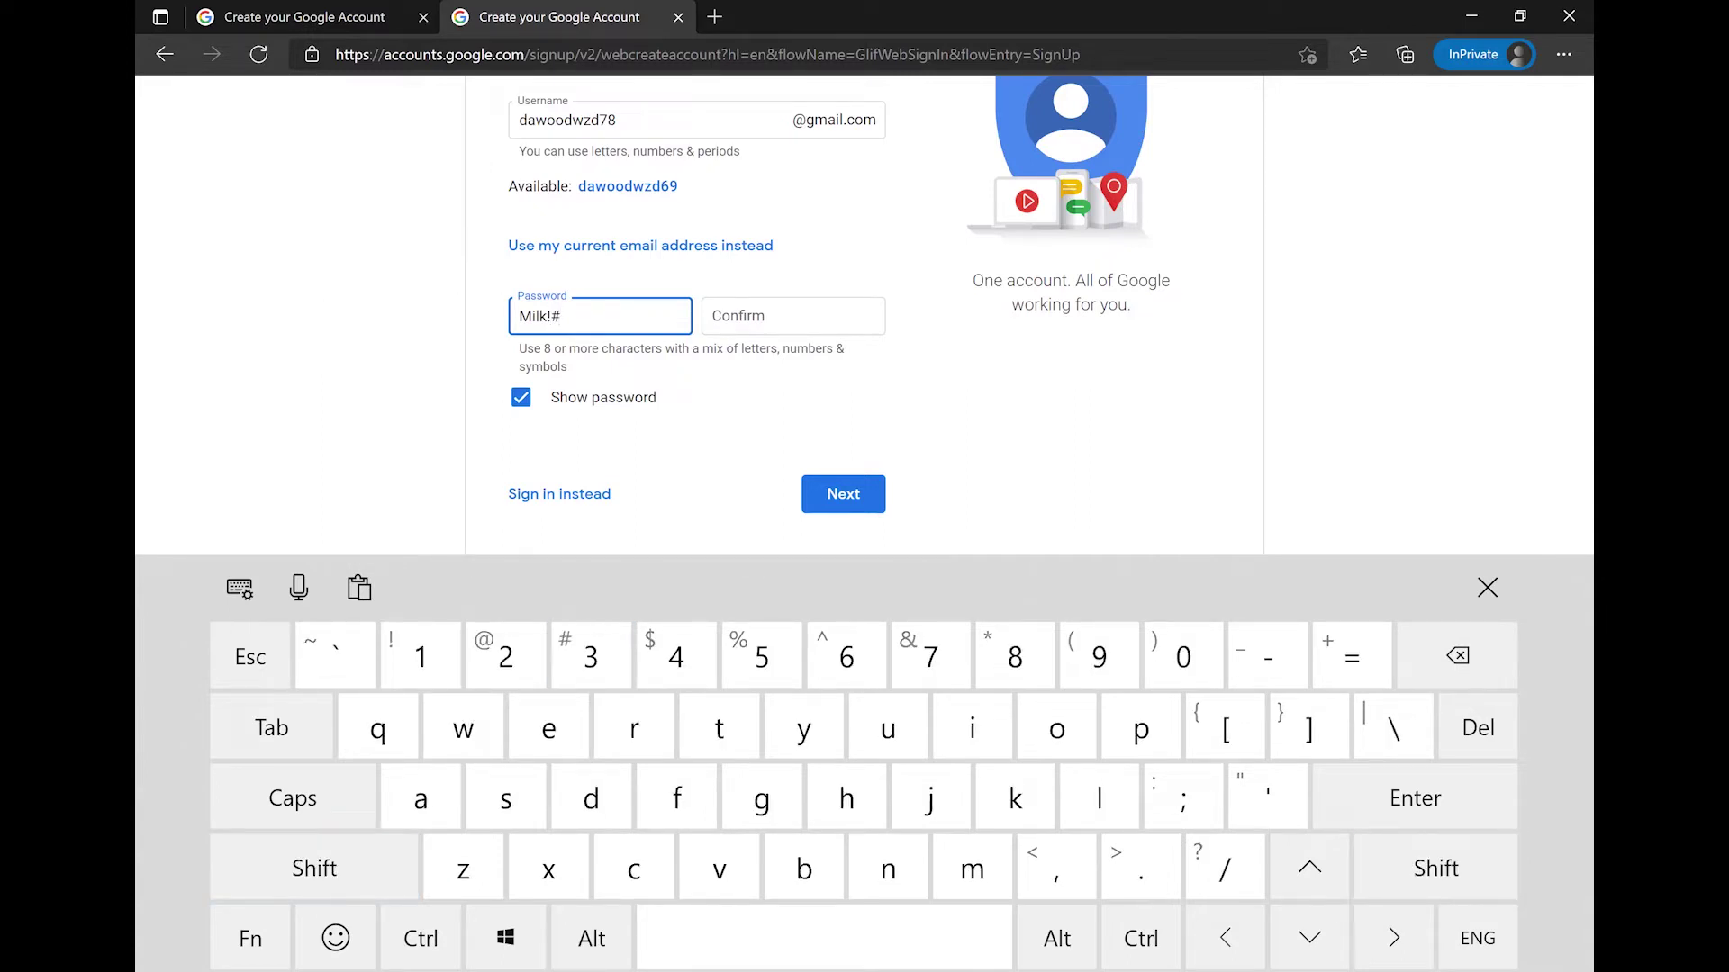
key("shift")
key("shift")
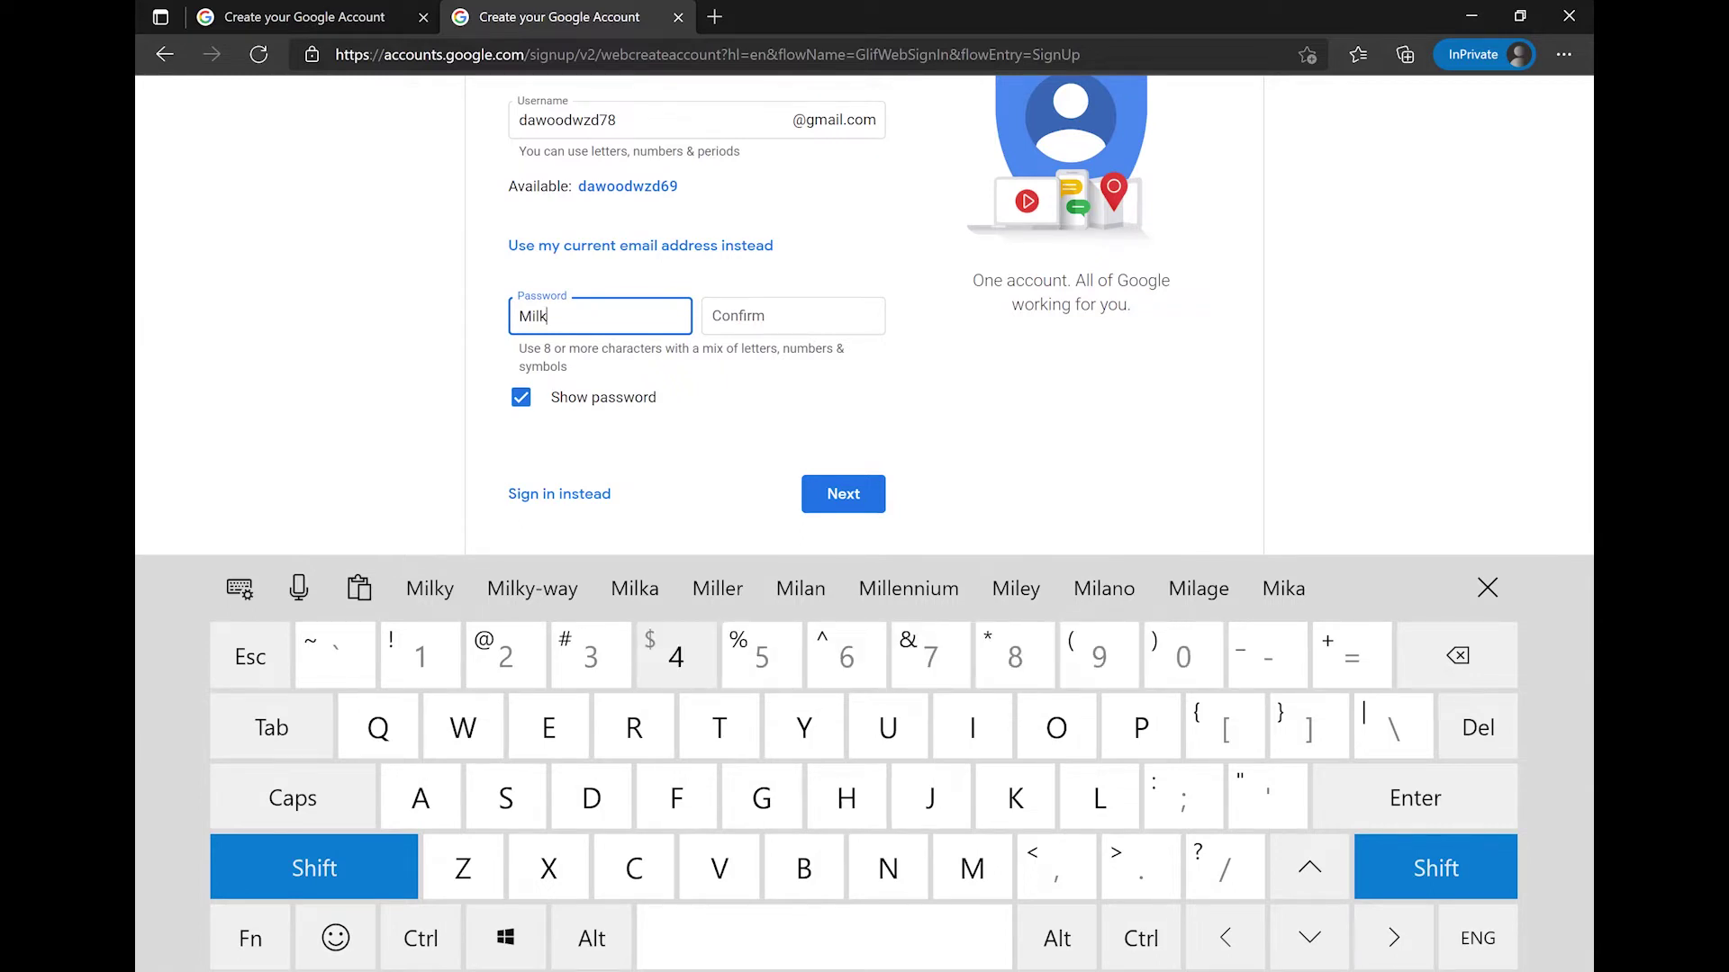
left_click(675, 655)
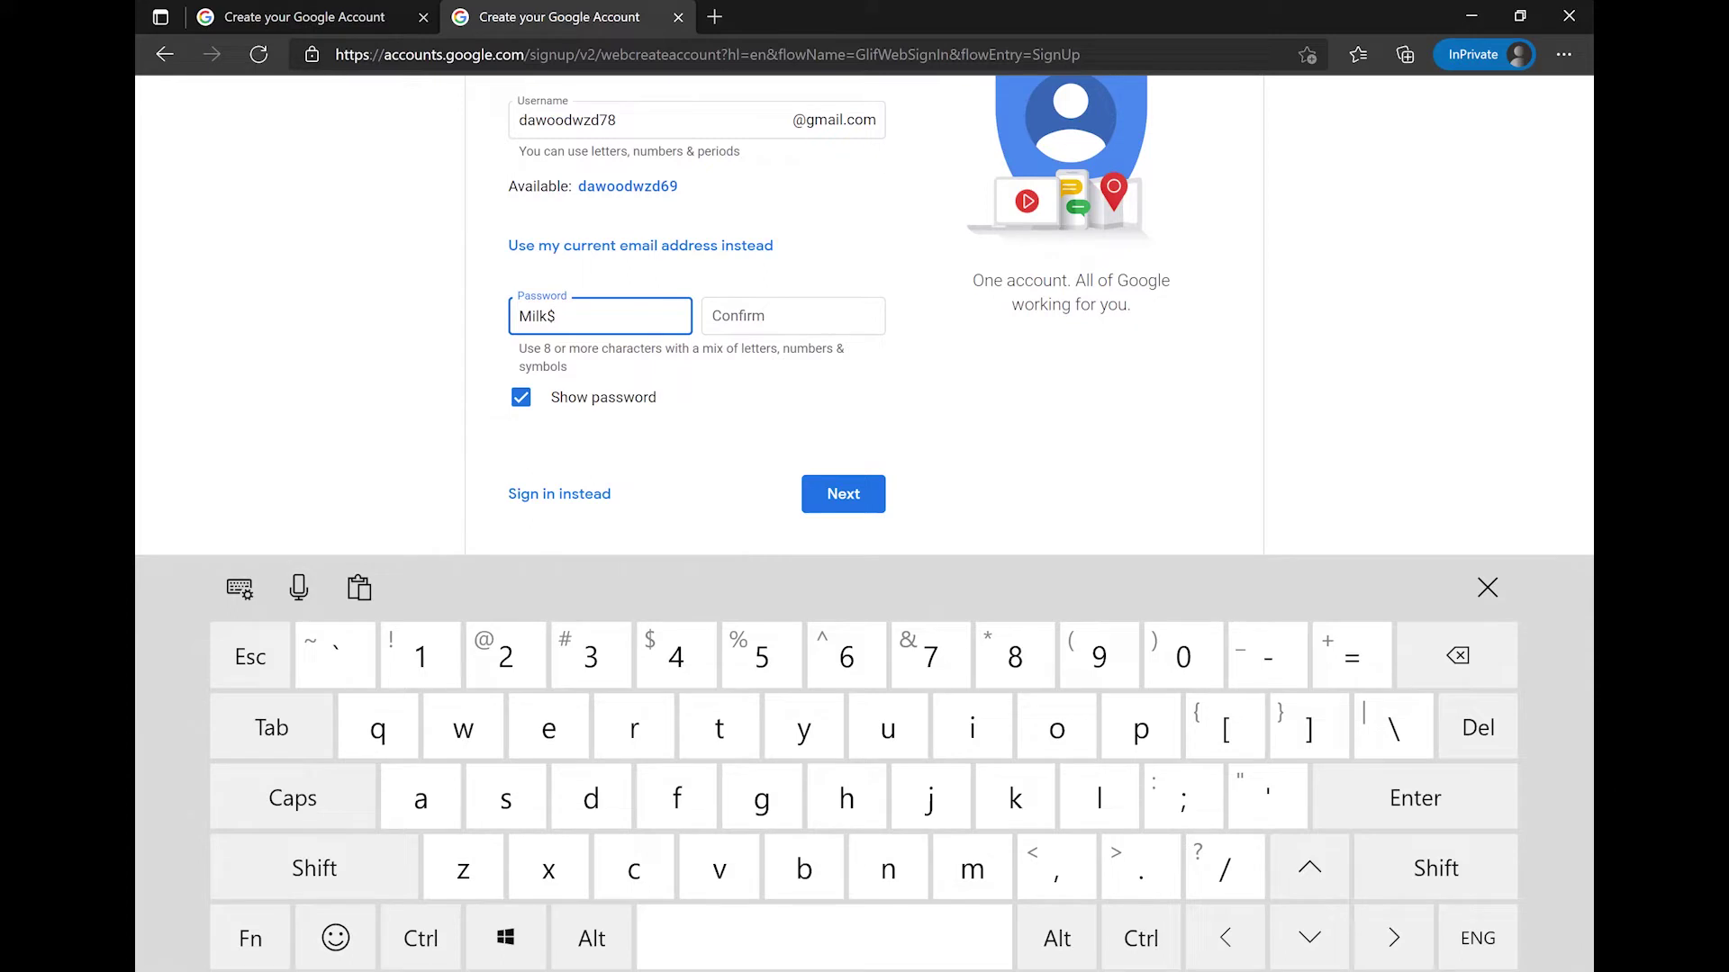
Step: Add a four-digit ending to the password, redoing it after closing the touch keyboard
left_click(1488, 587)
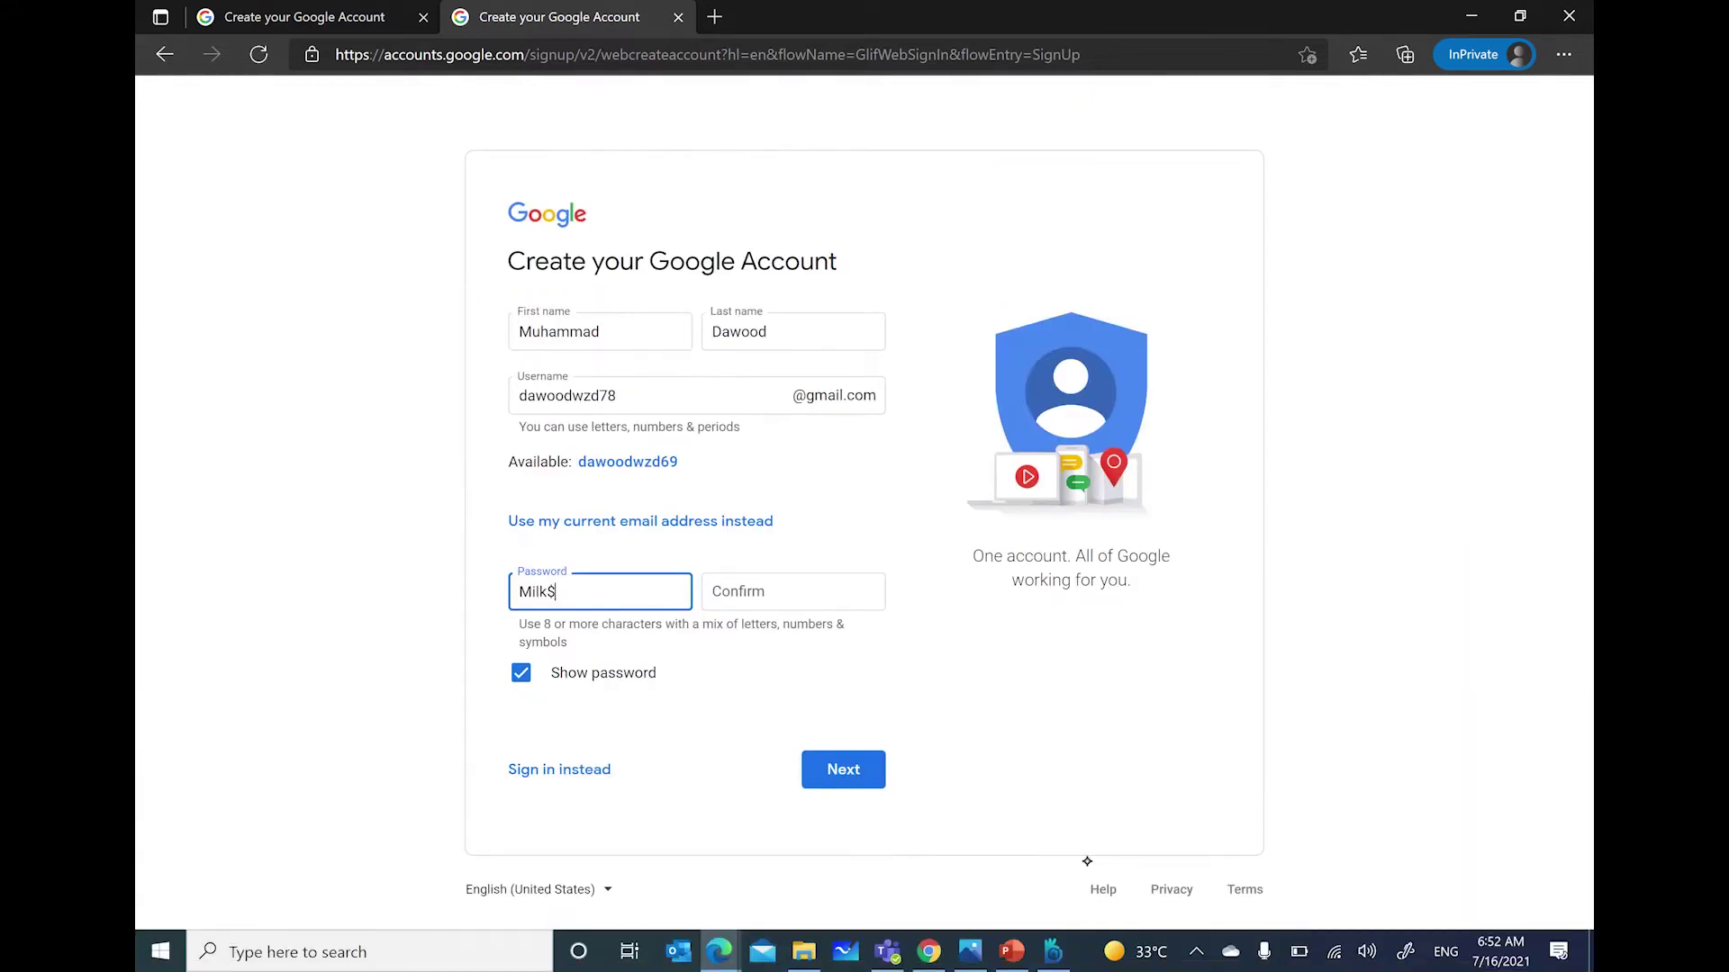
left_click(555, 592)
left_click(646, 592)
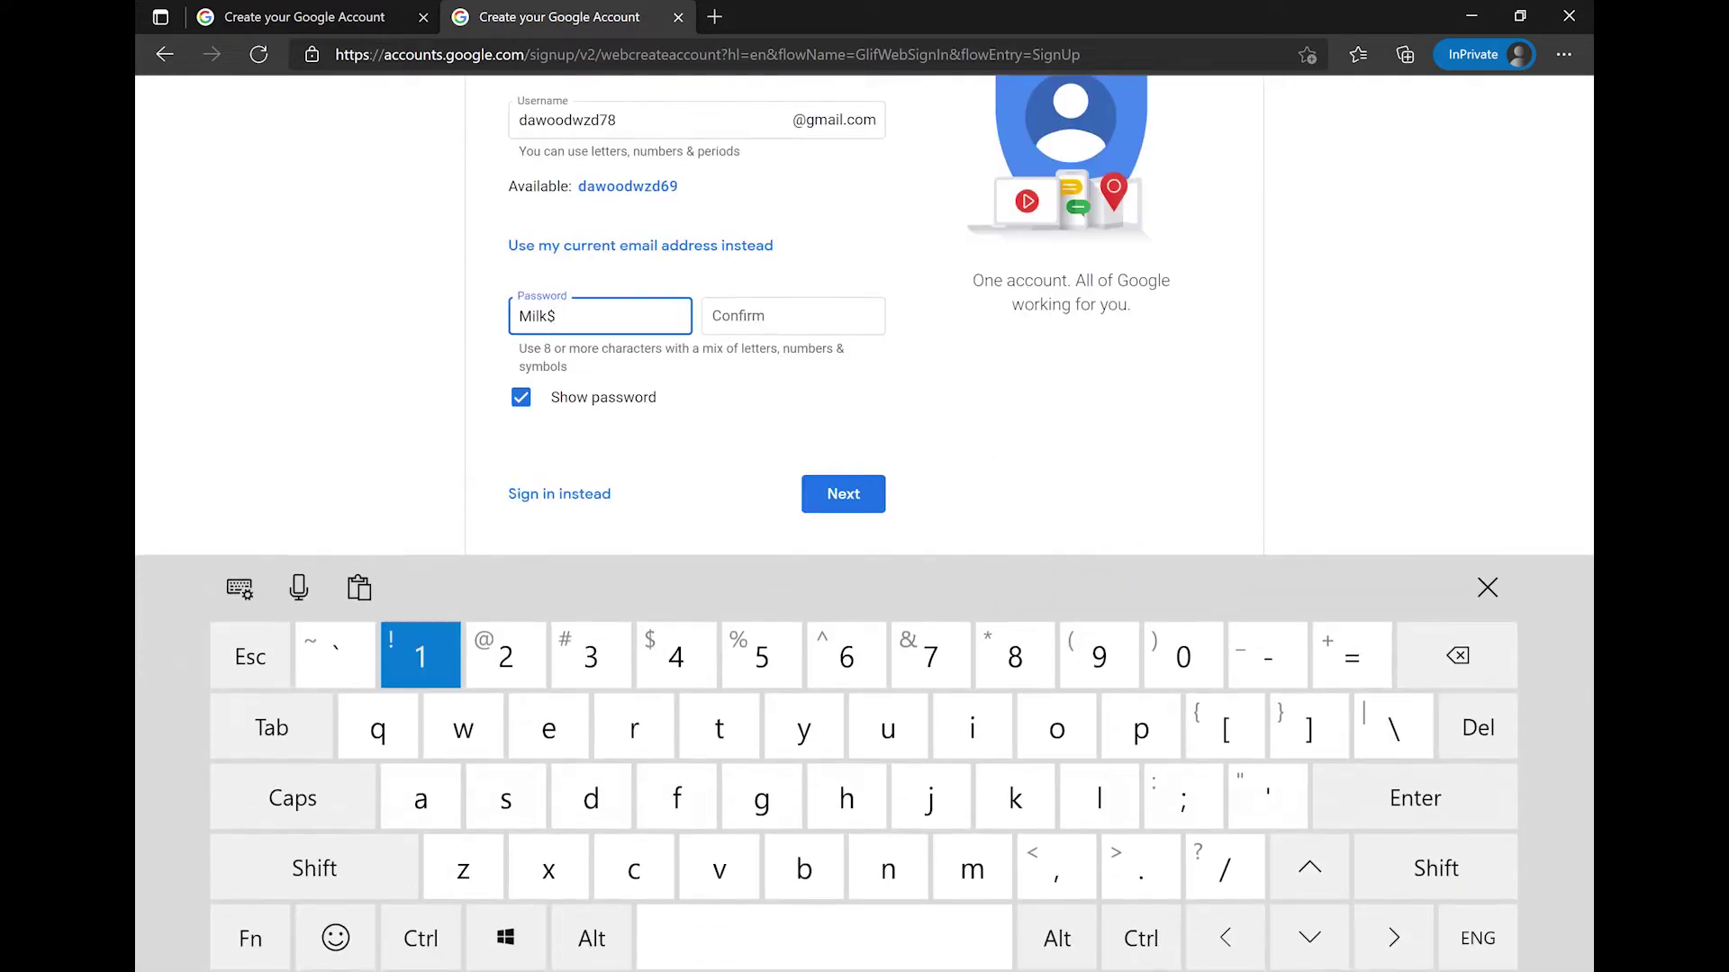
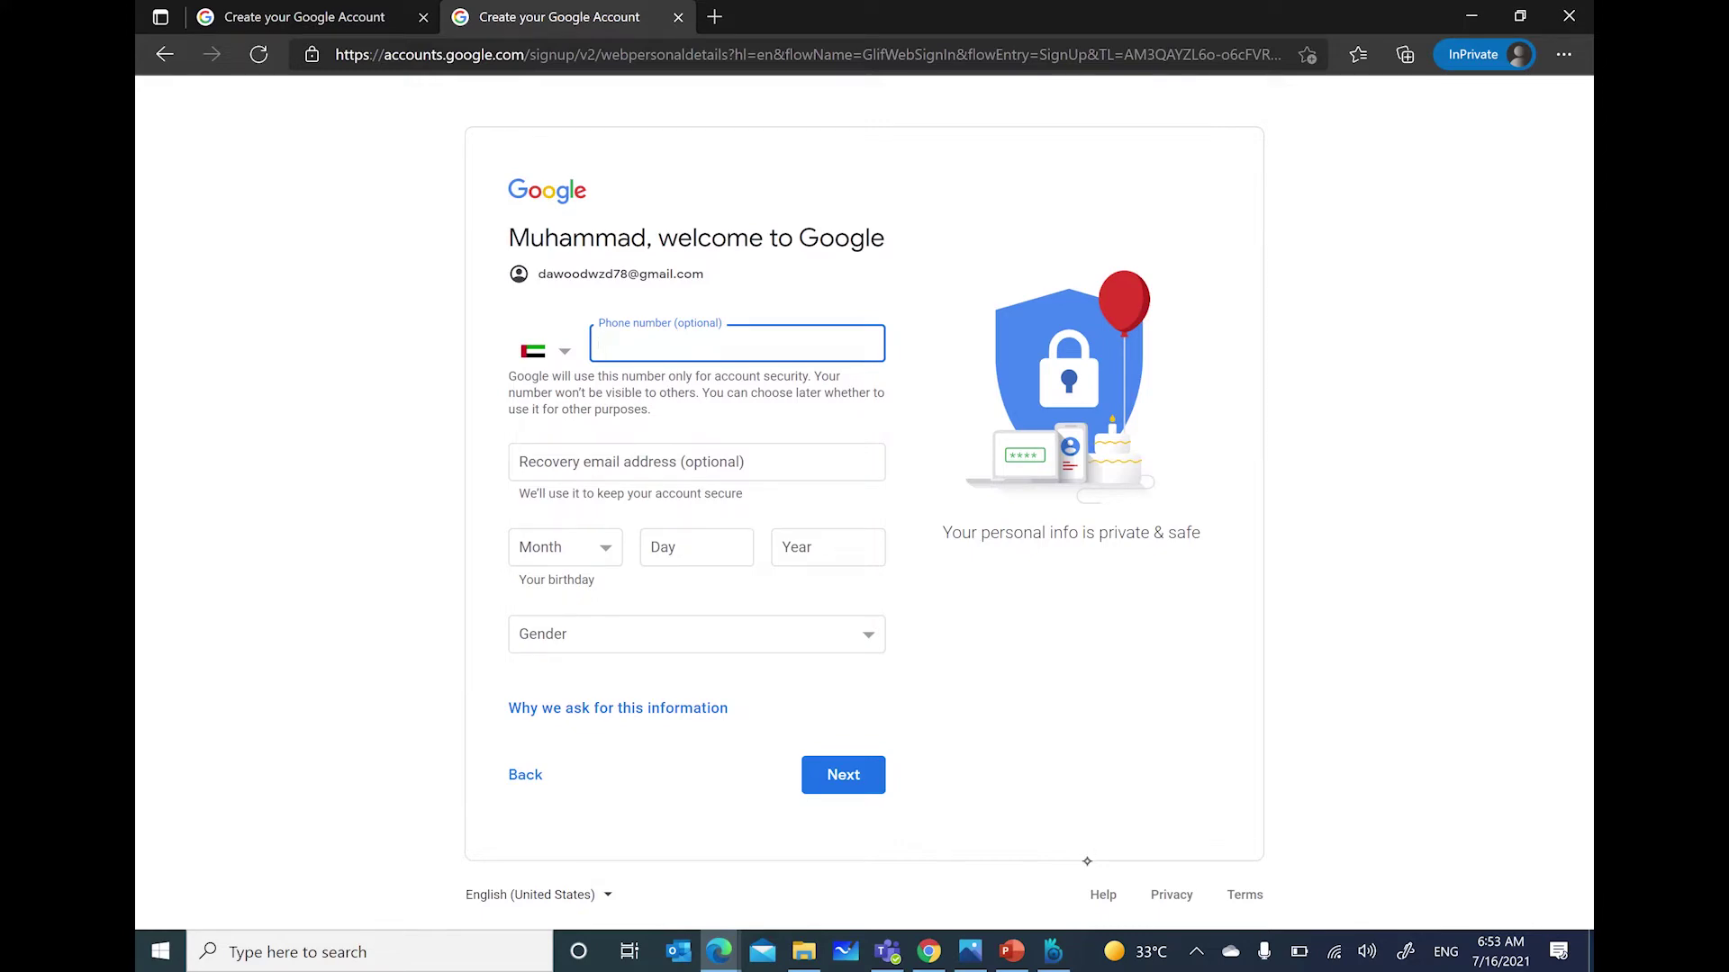
Step: Choose Pakistan (+92) as the phone number's country code
left_click(545, 350)
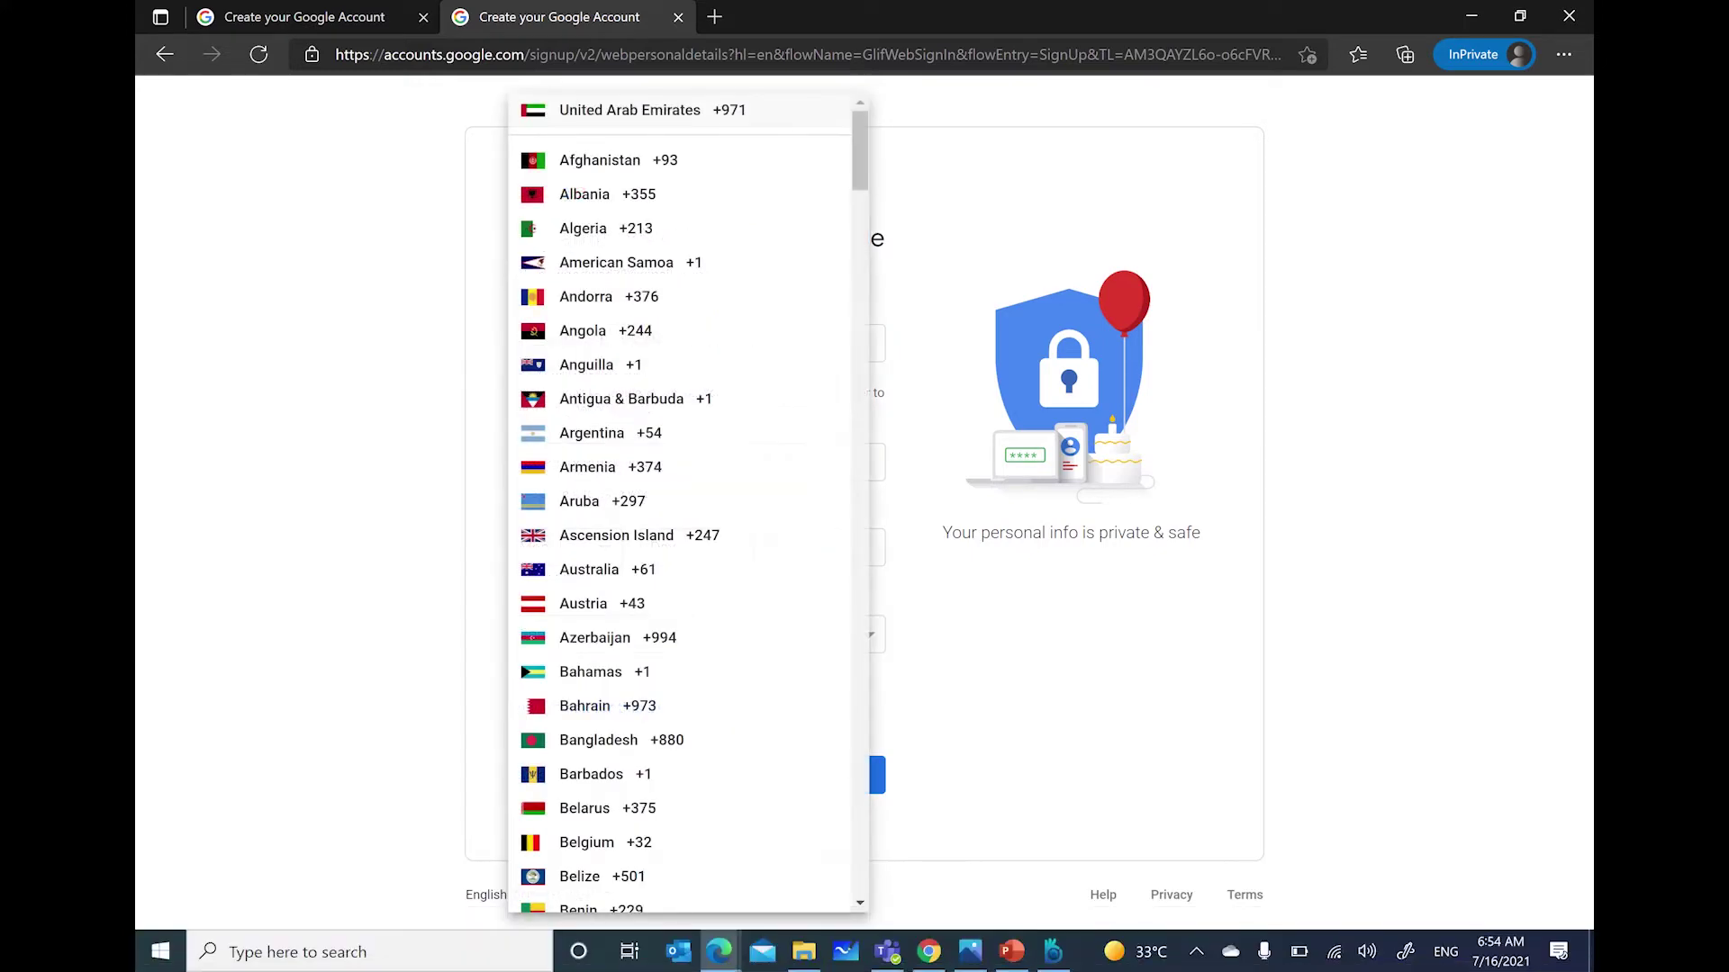
scroll(689, 505, "down", 9)
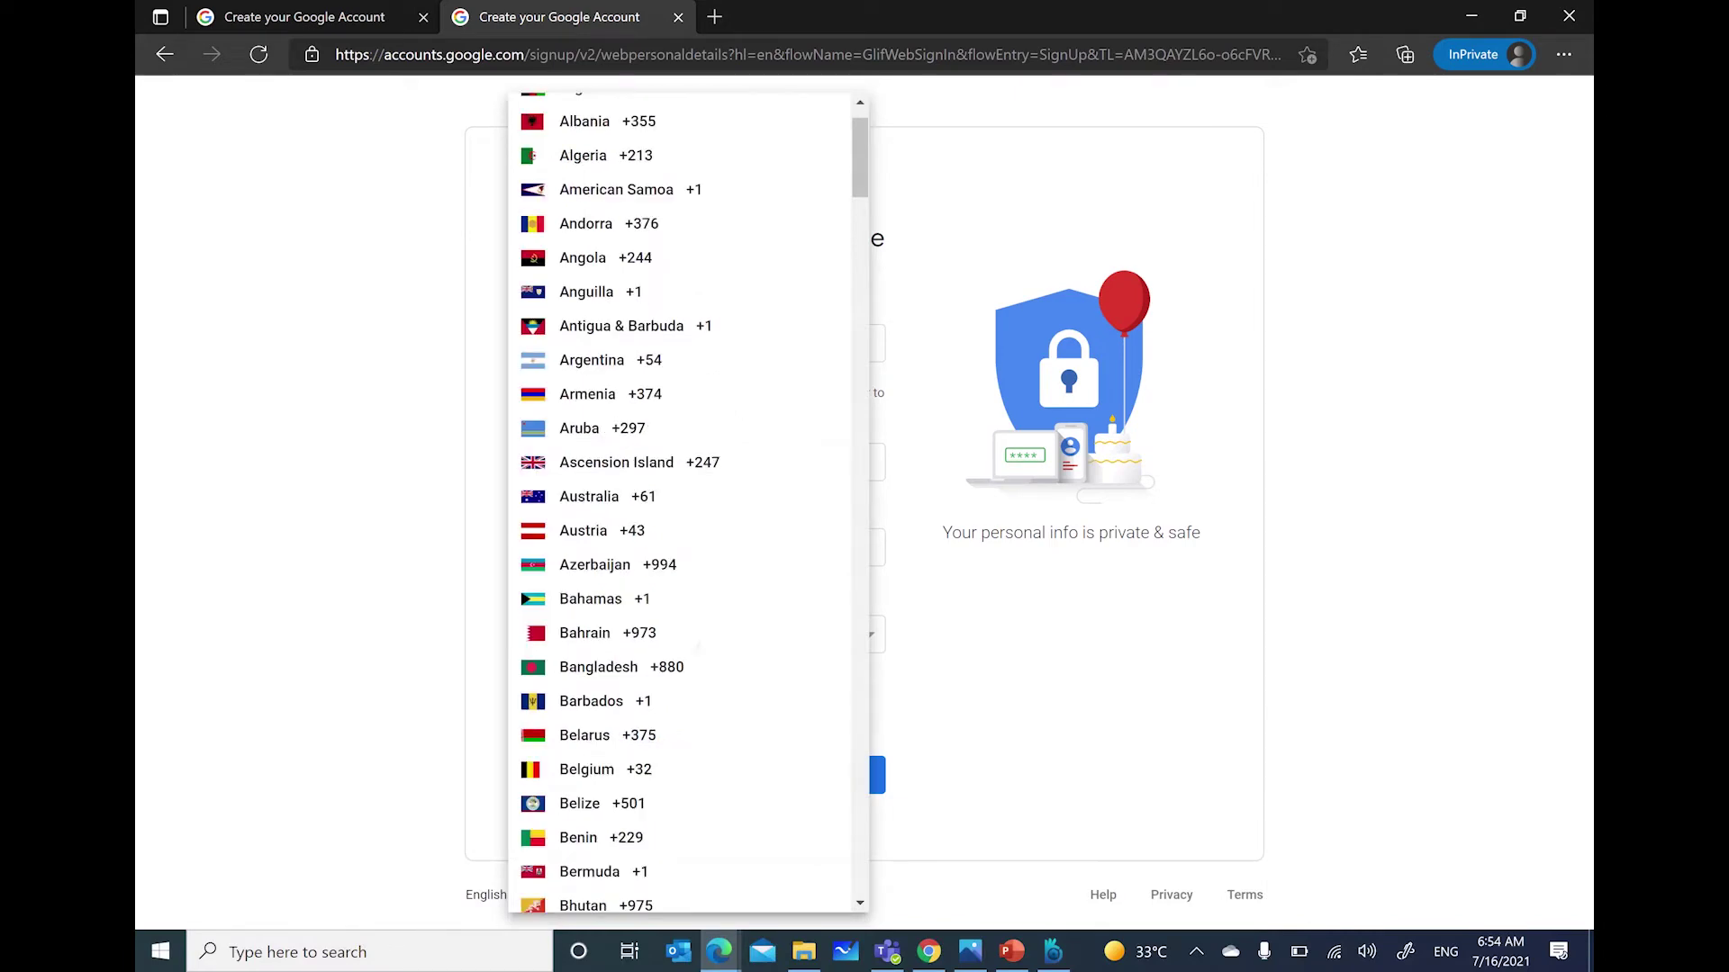
scroll(689, 505, "down", 5)
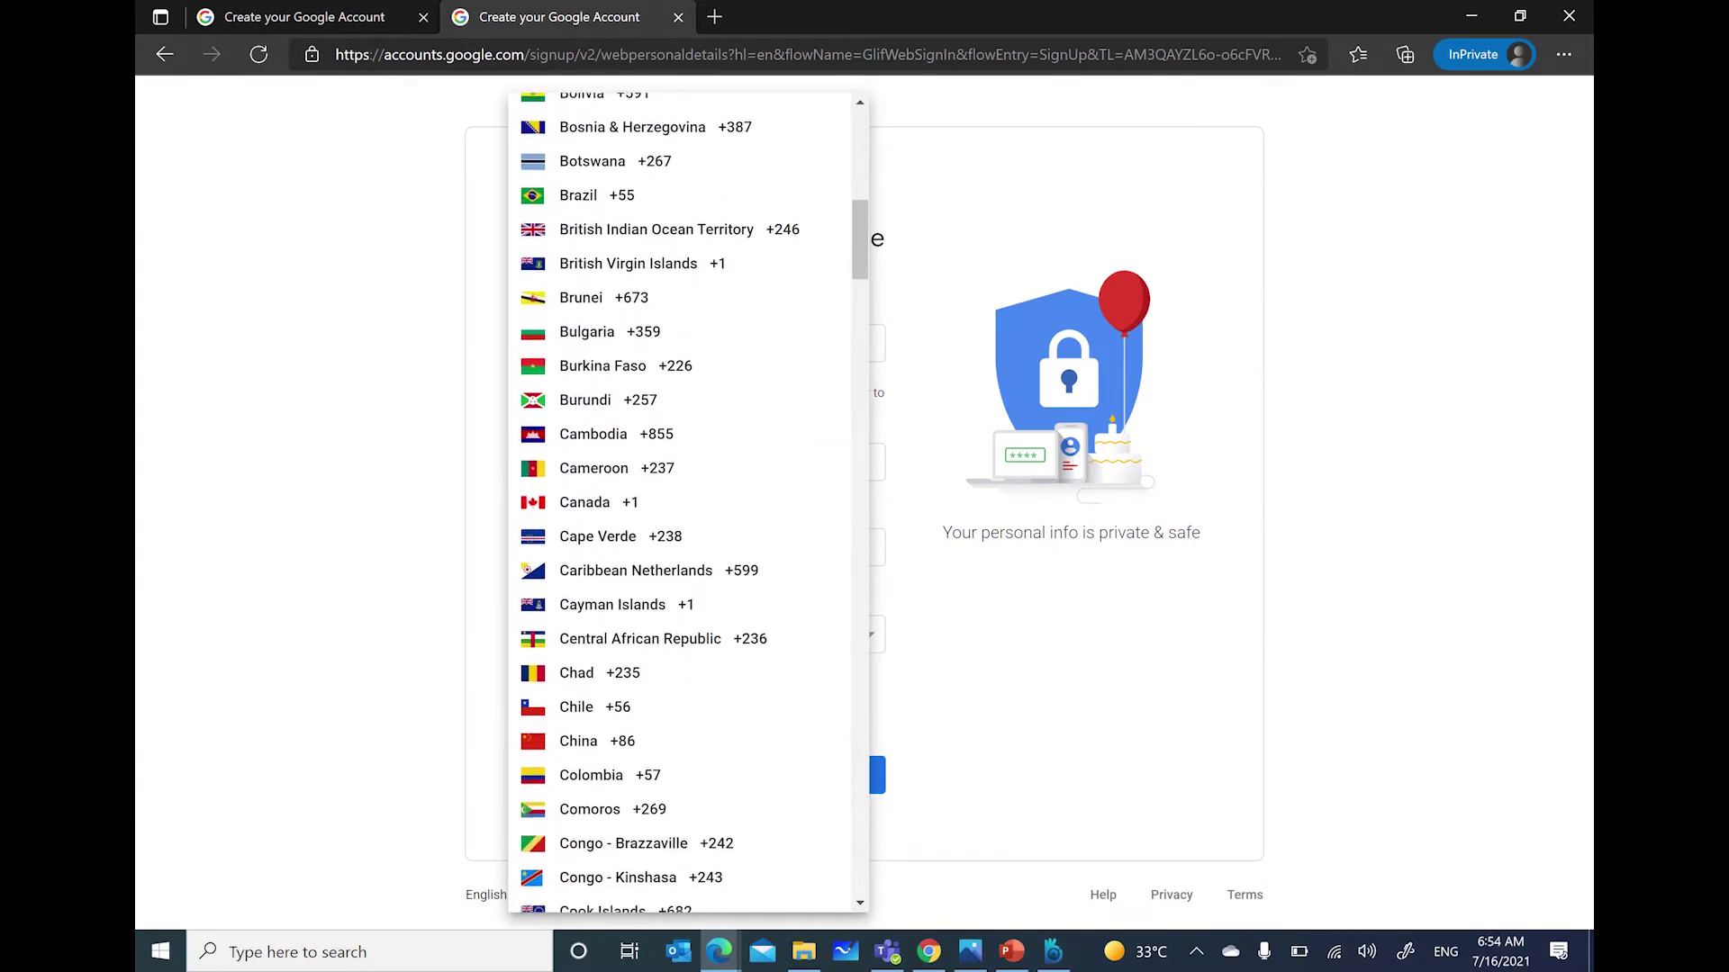
scroll(689, 504, "down", 15)
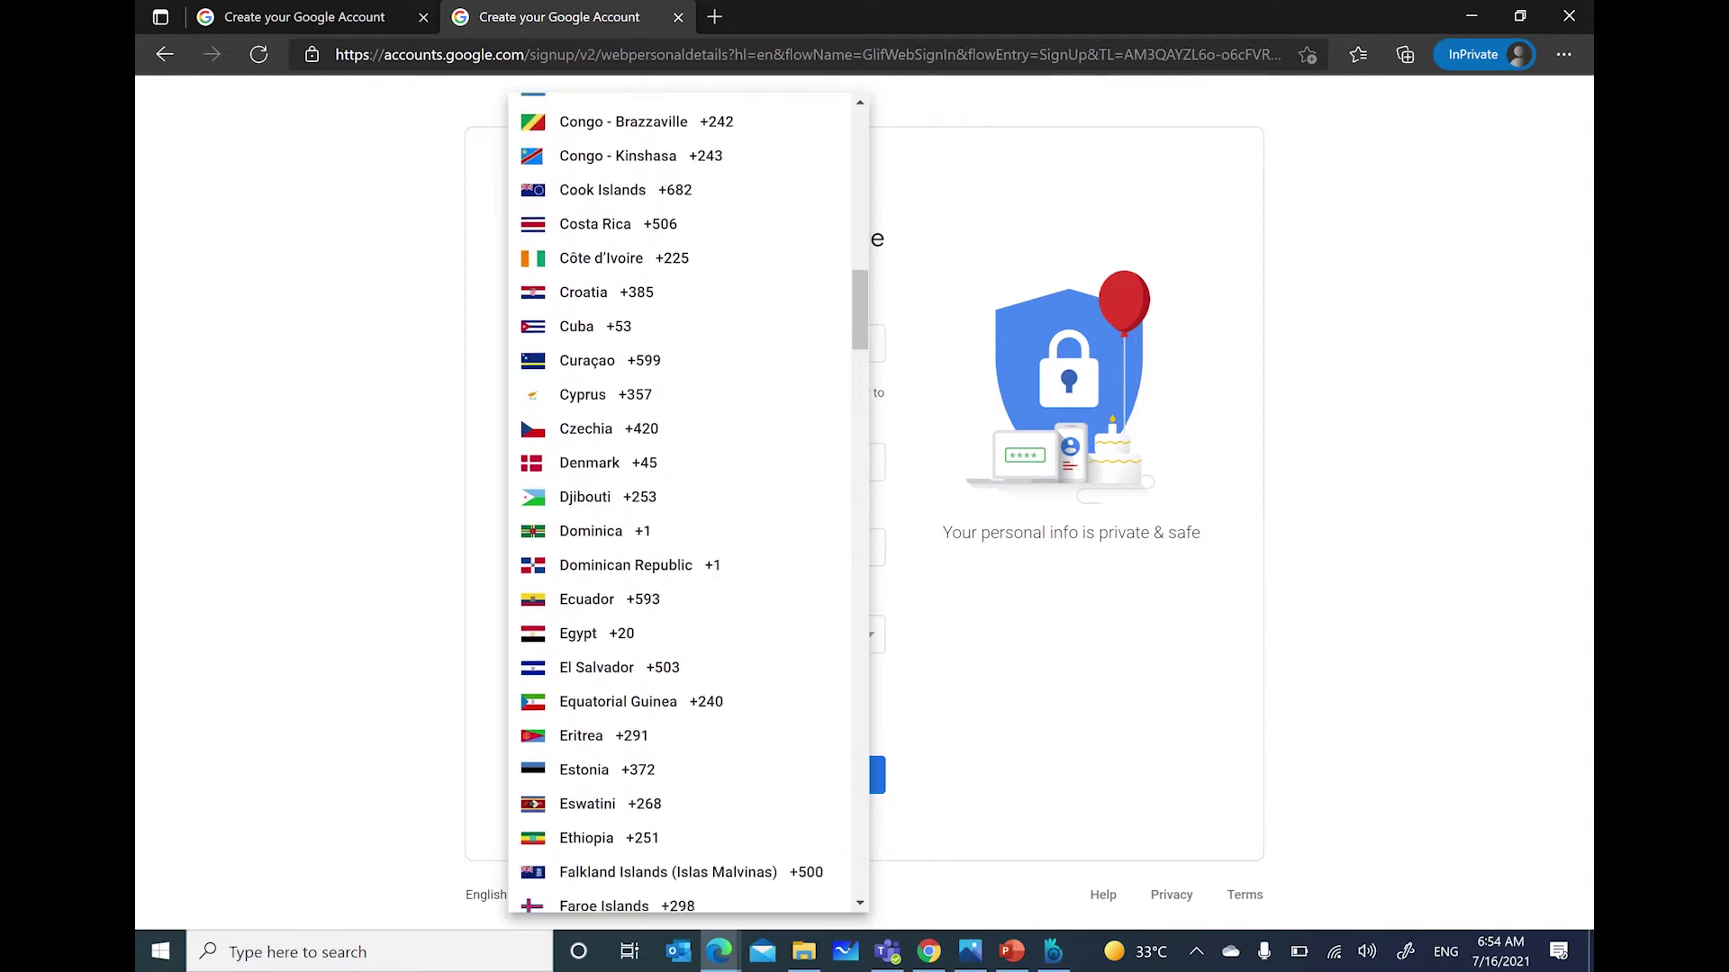
scroll(688, 504, "down", 15)
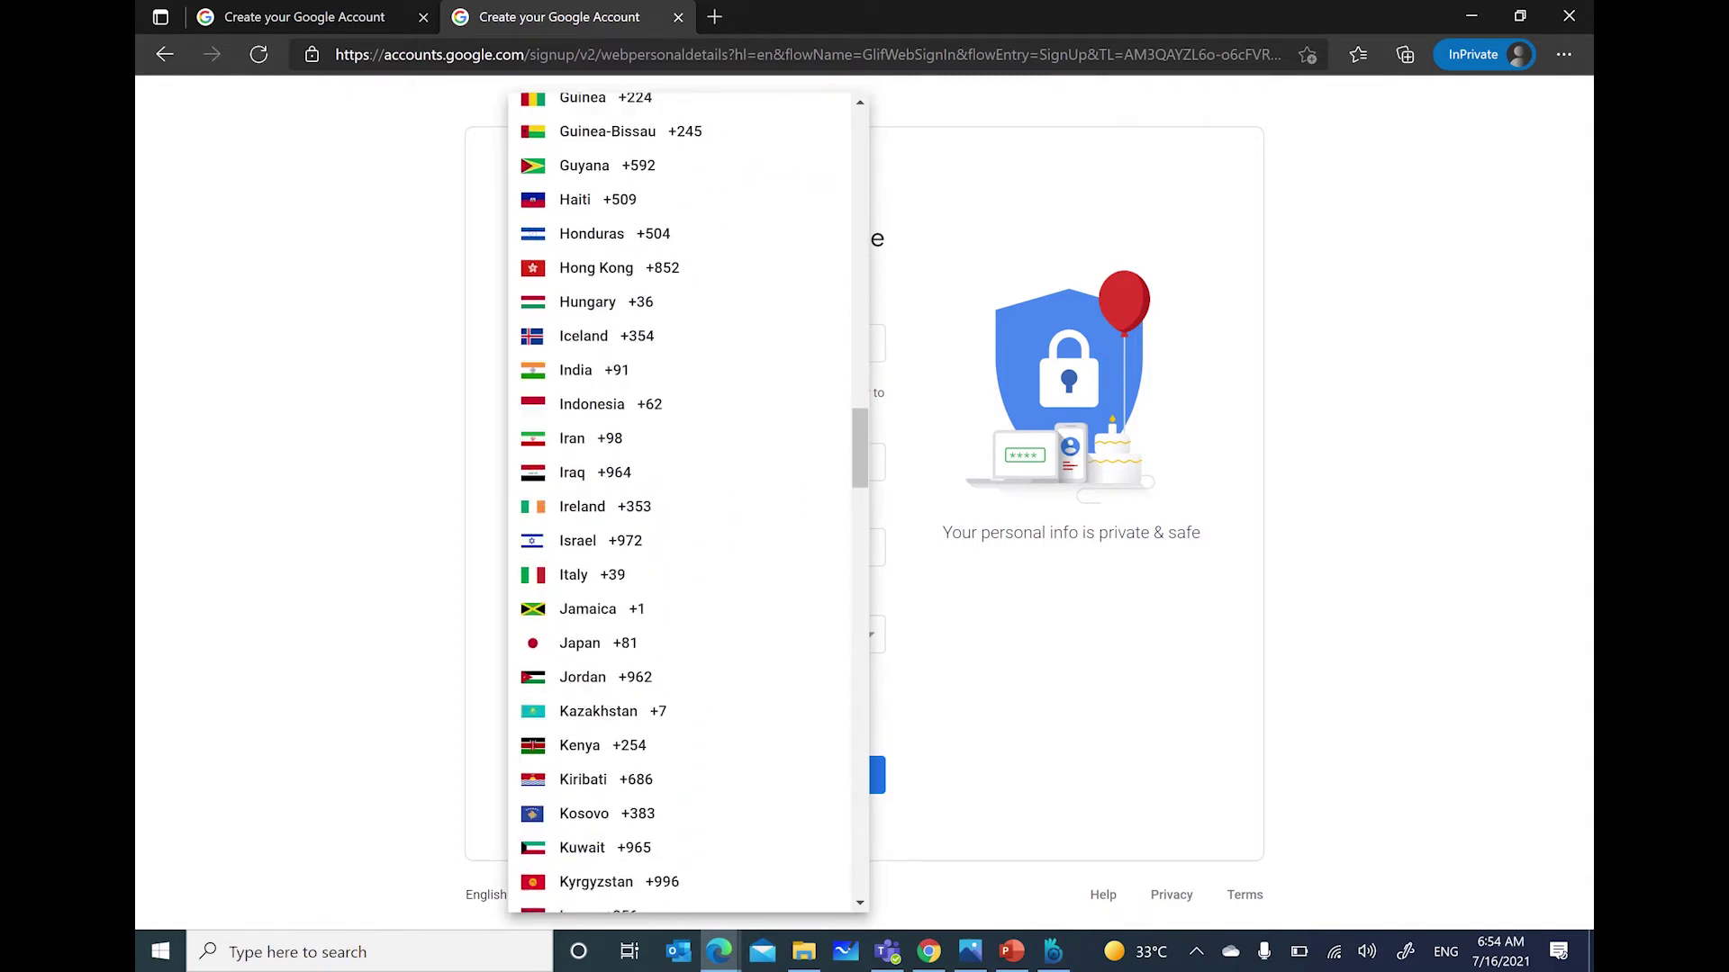
scroll(689, 505, "down", 15)
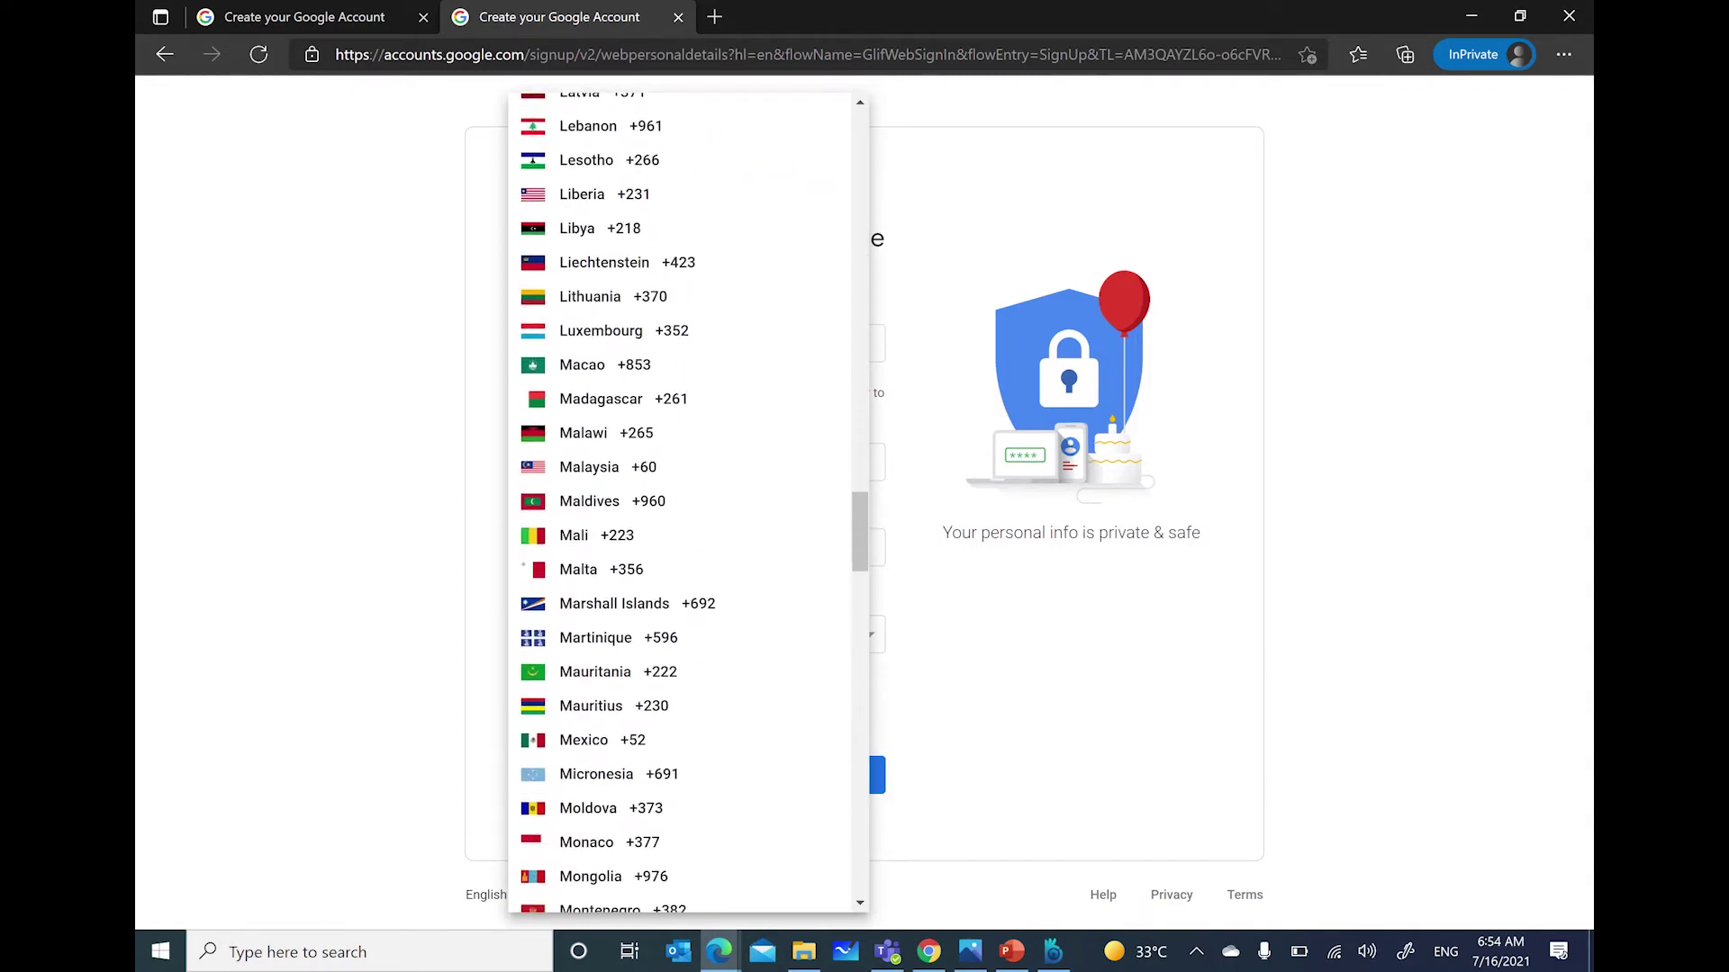
scroll(689, 504, "down", 1)
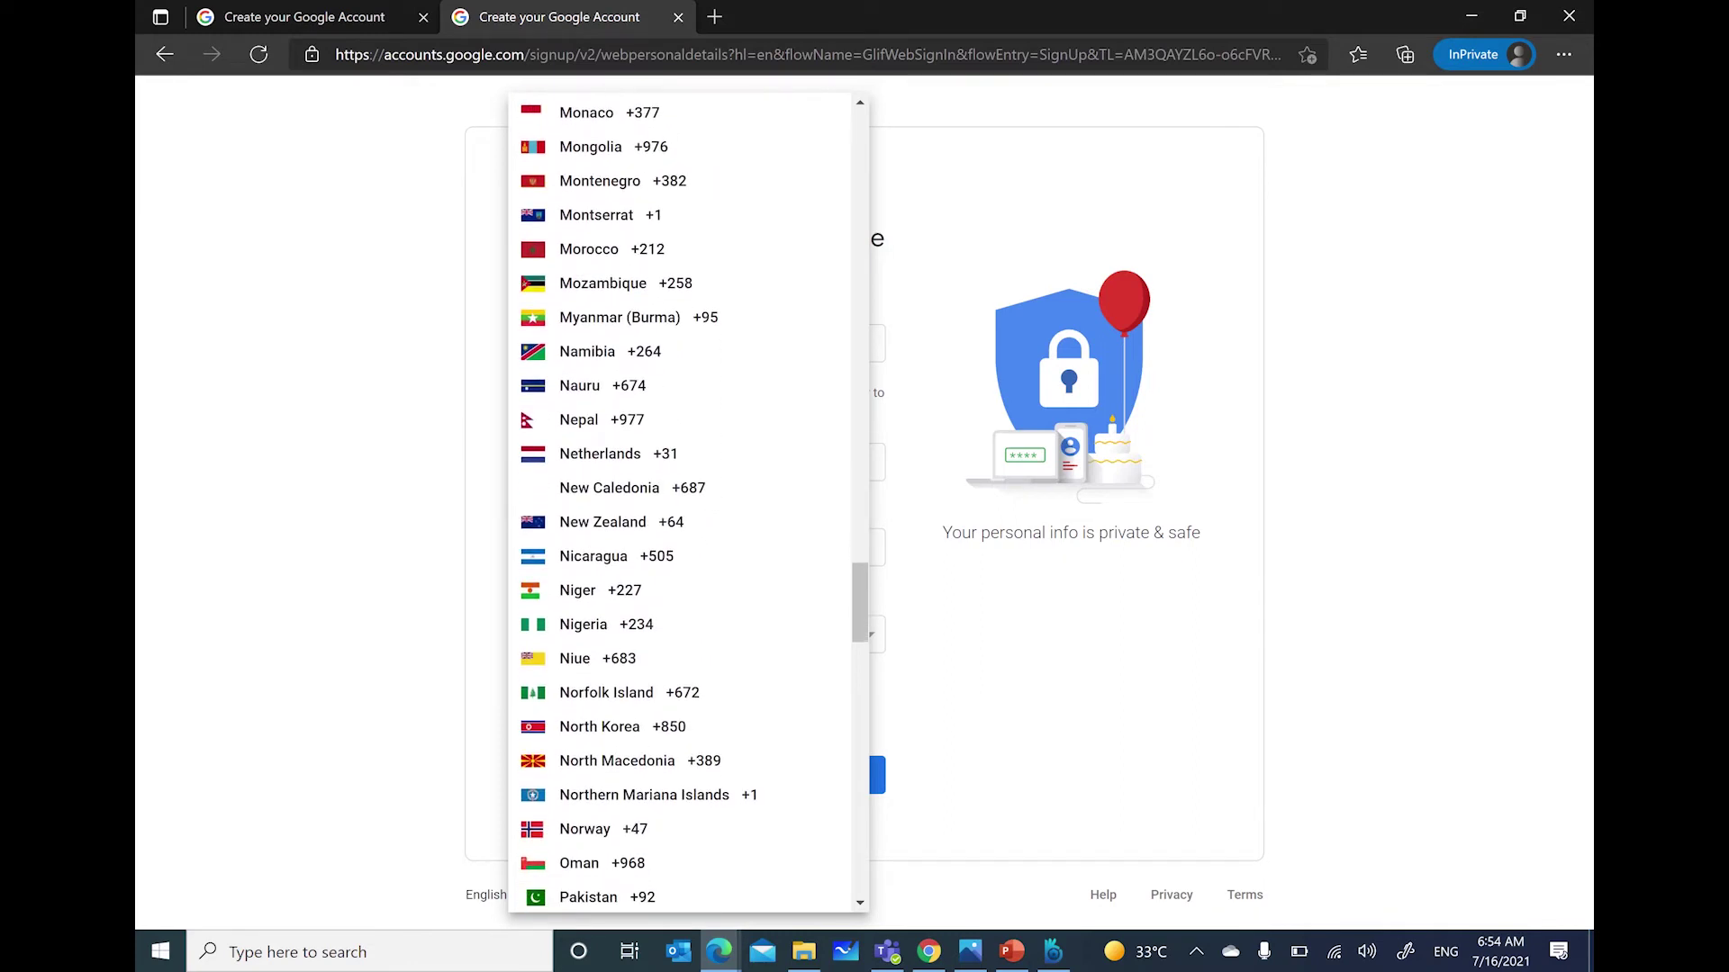
scroll(689, 504, "down", 3)
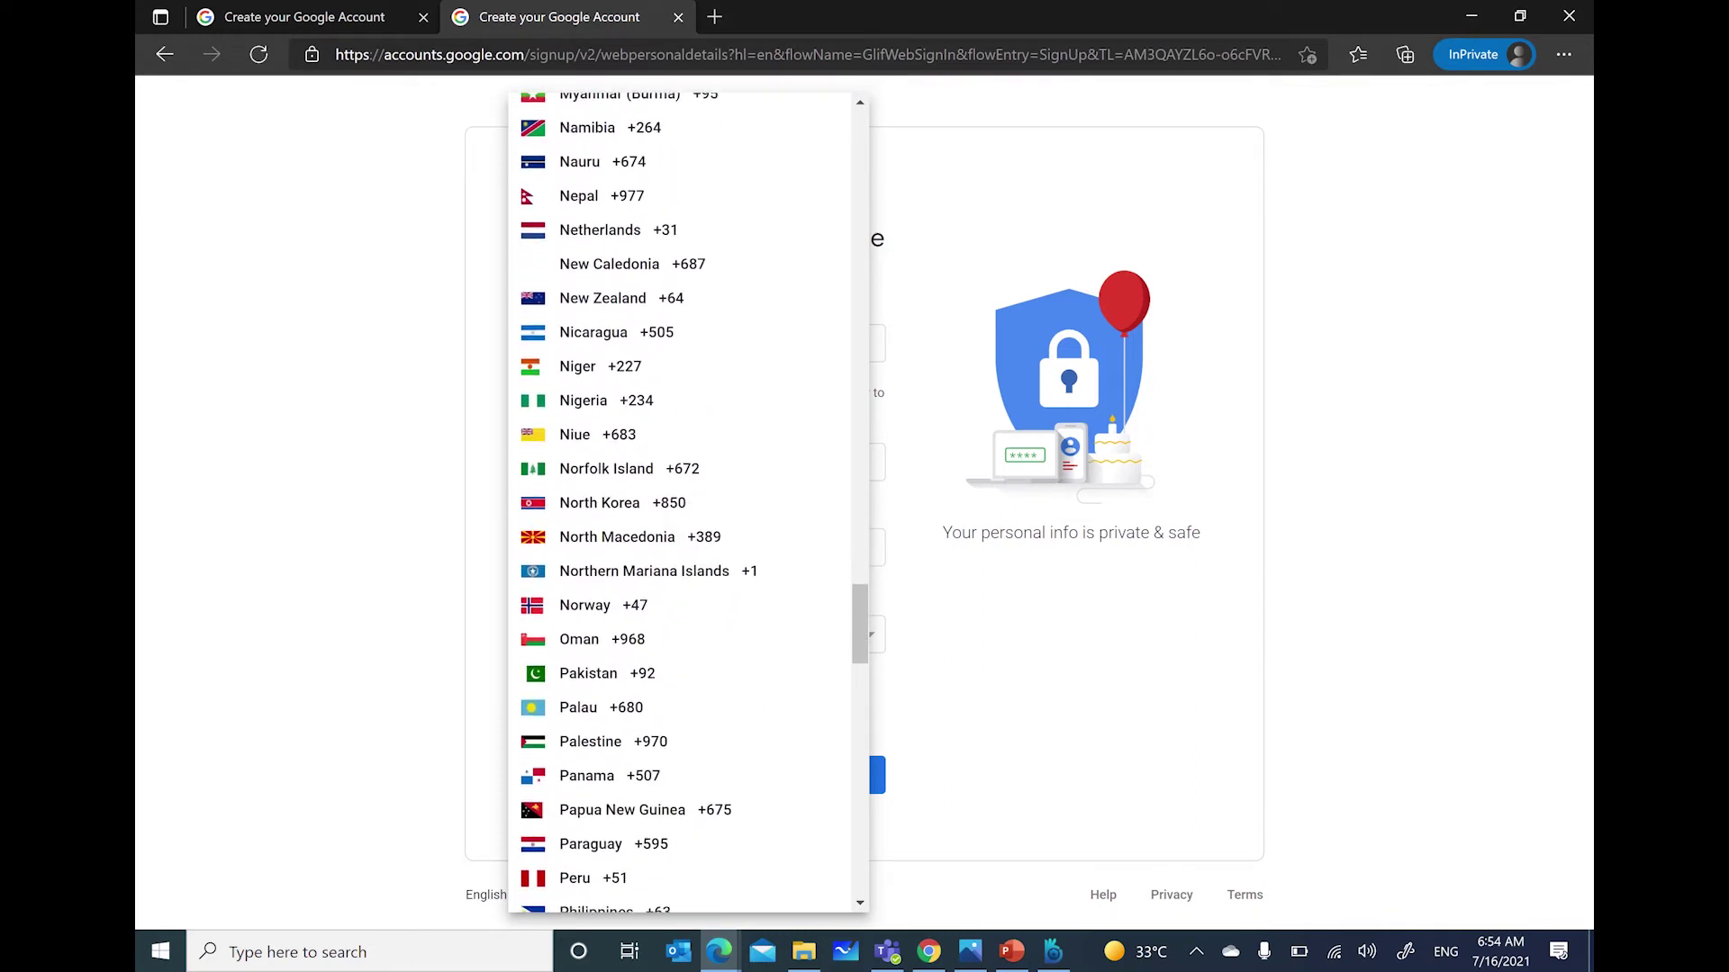
key("Return")
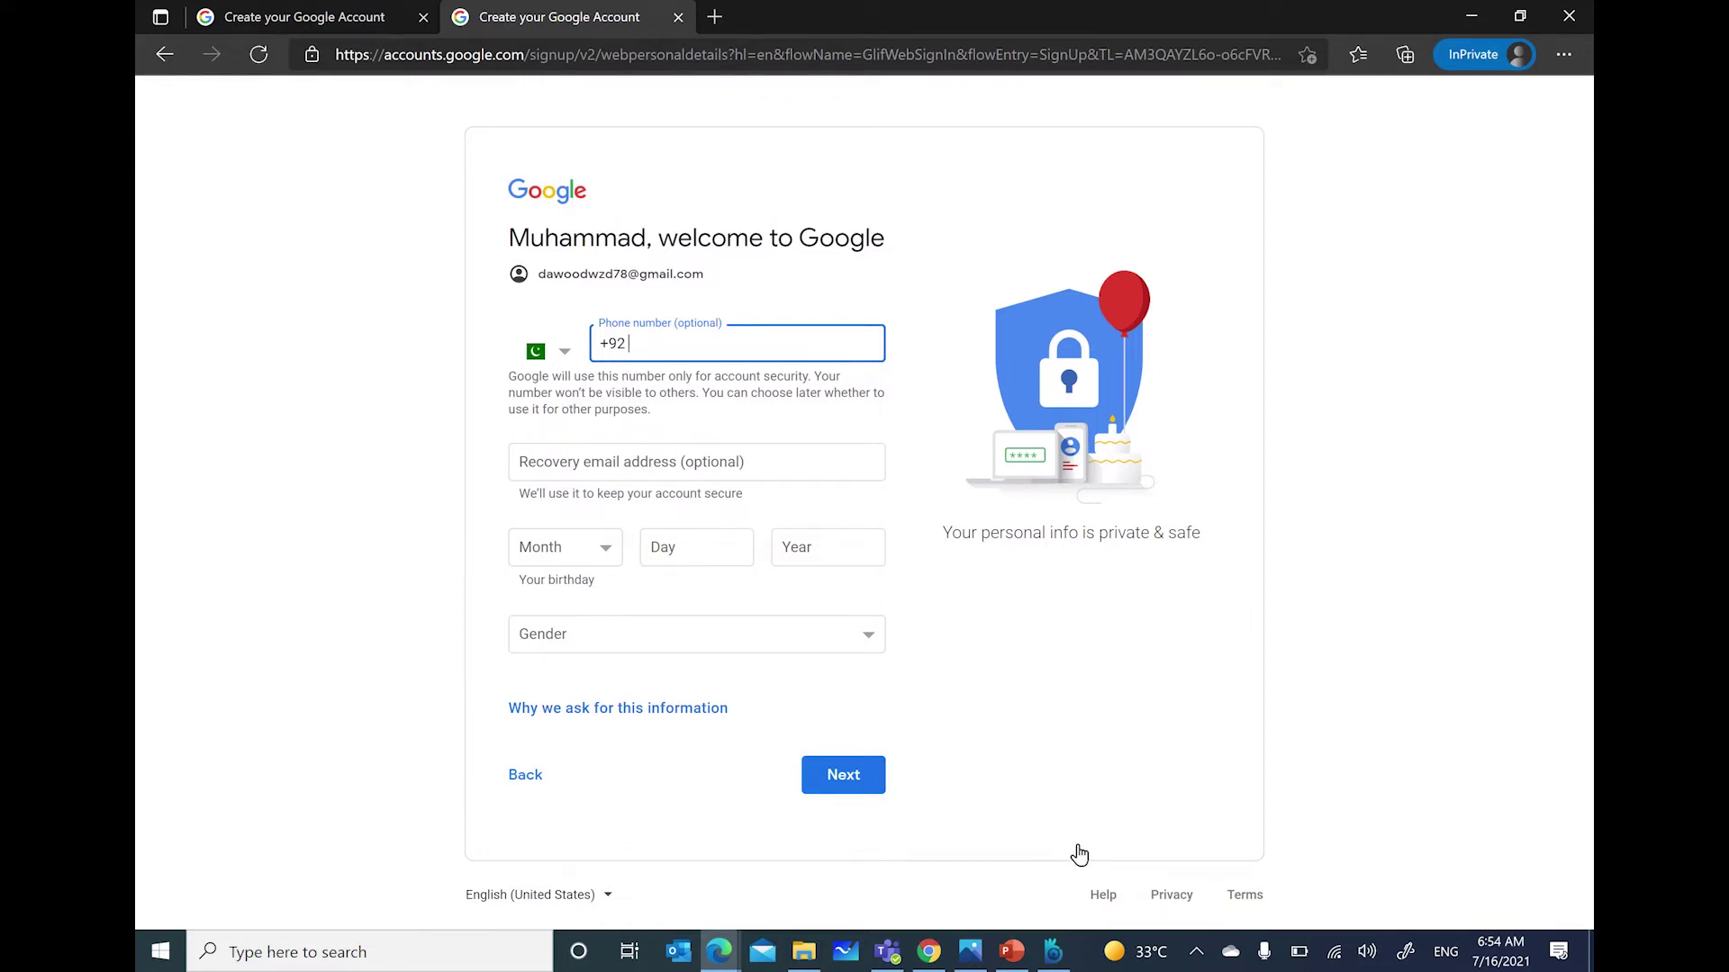
Step: Skip the recovery email field and open the Gender dropdown
key("Tab")
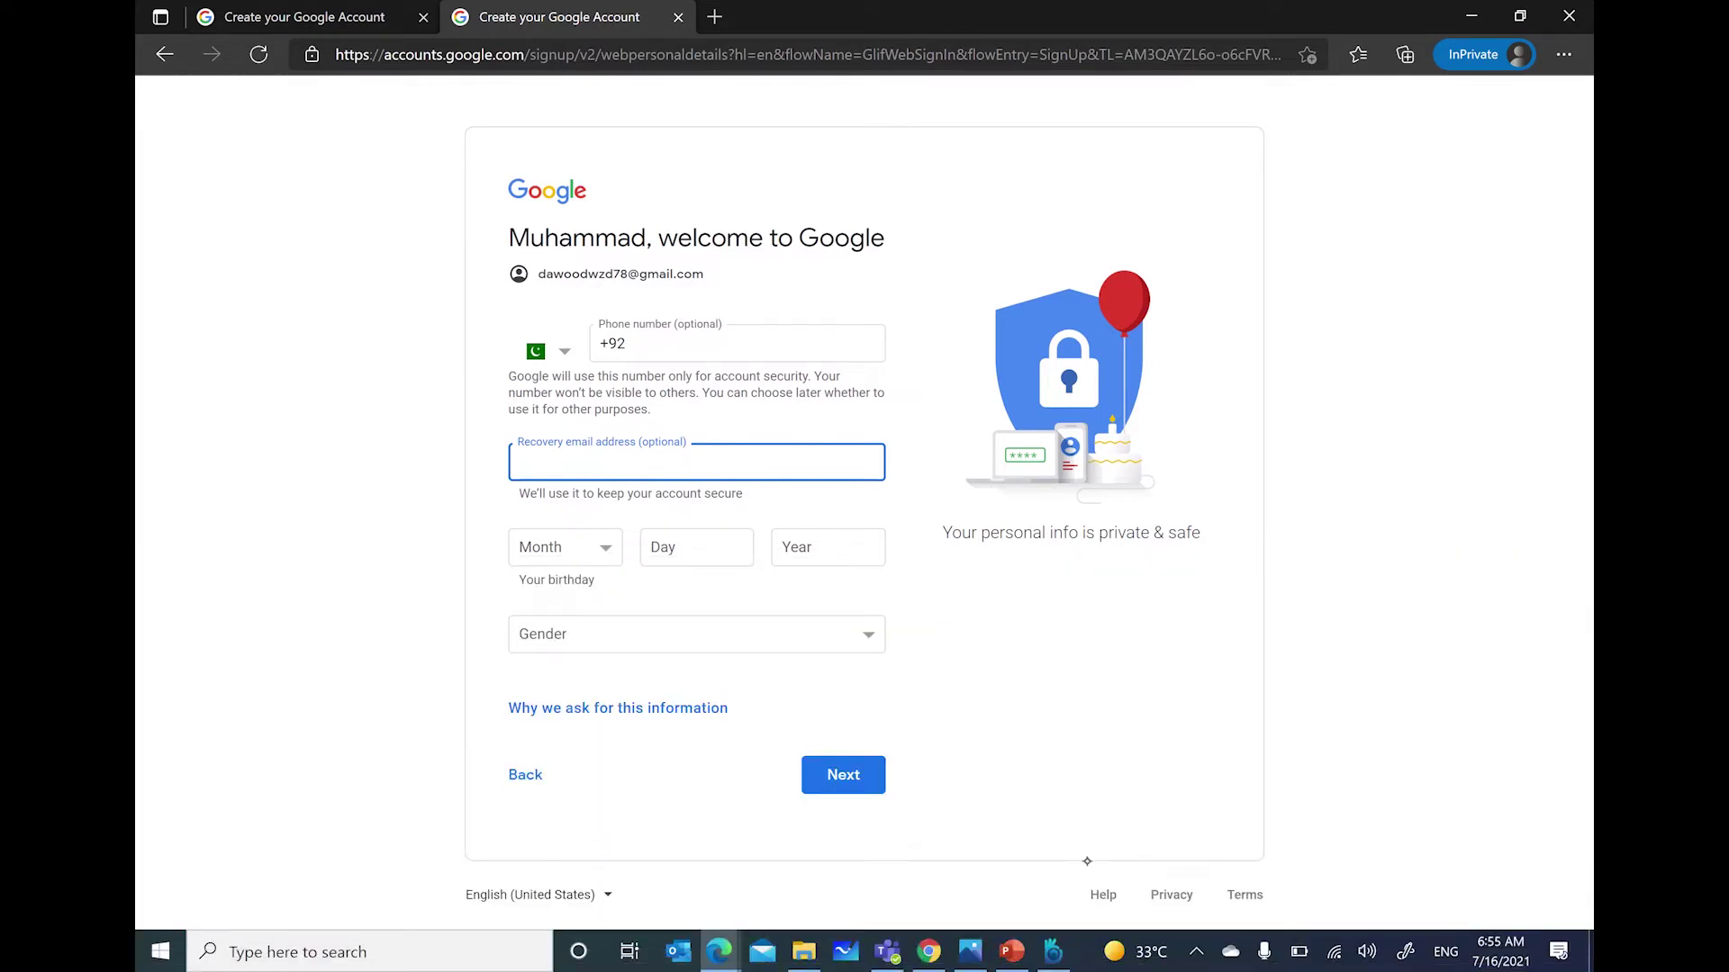
left_click(696, 634)
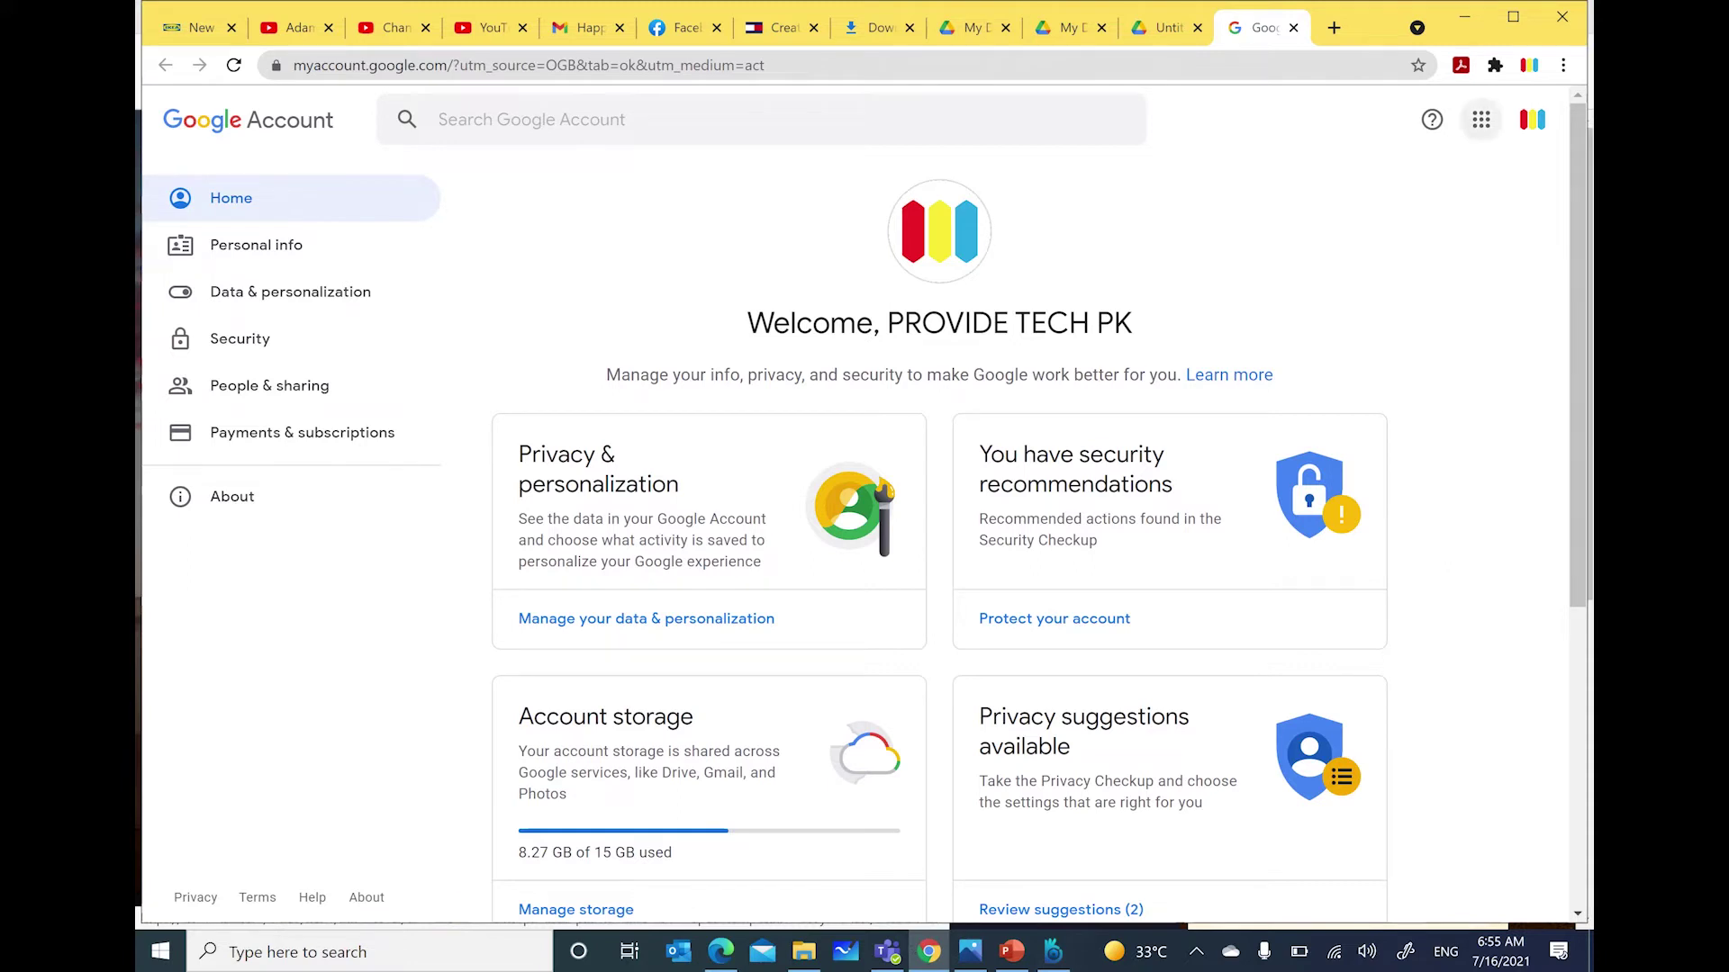
Step: Open Google Account from the apps grid in a new tab and go to Security
left_click(1482, 120)
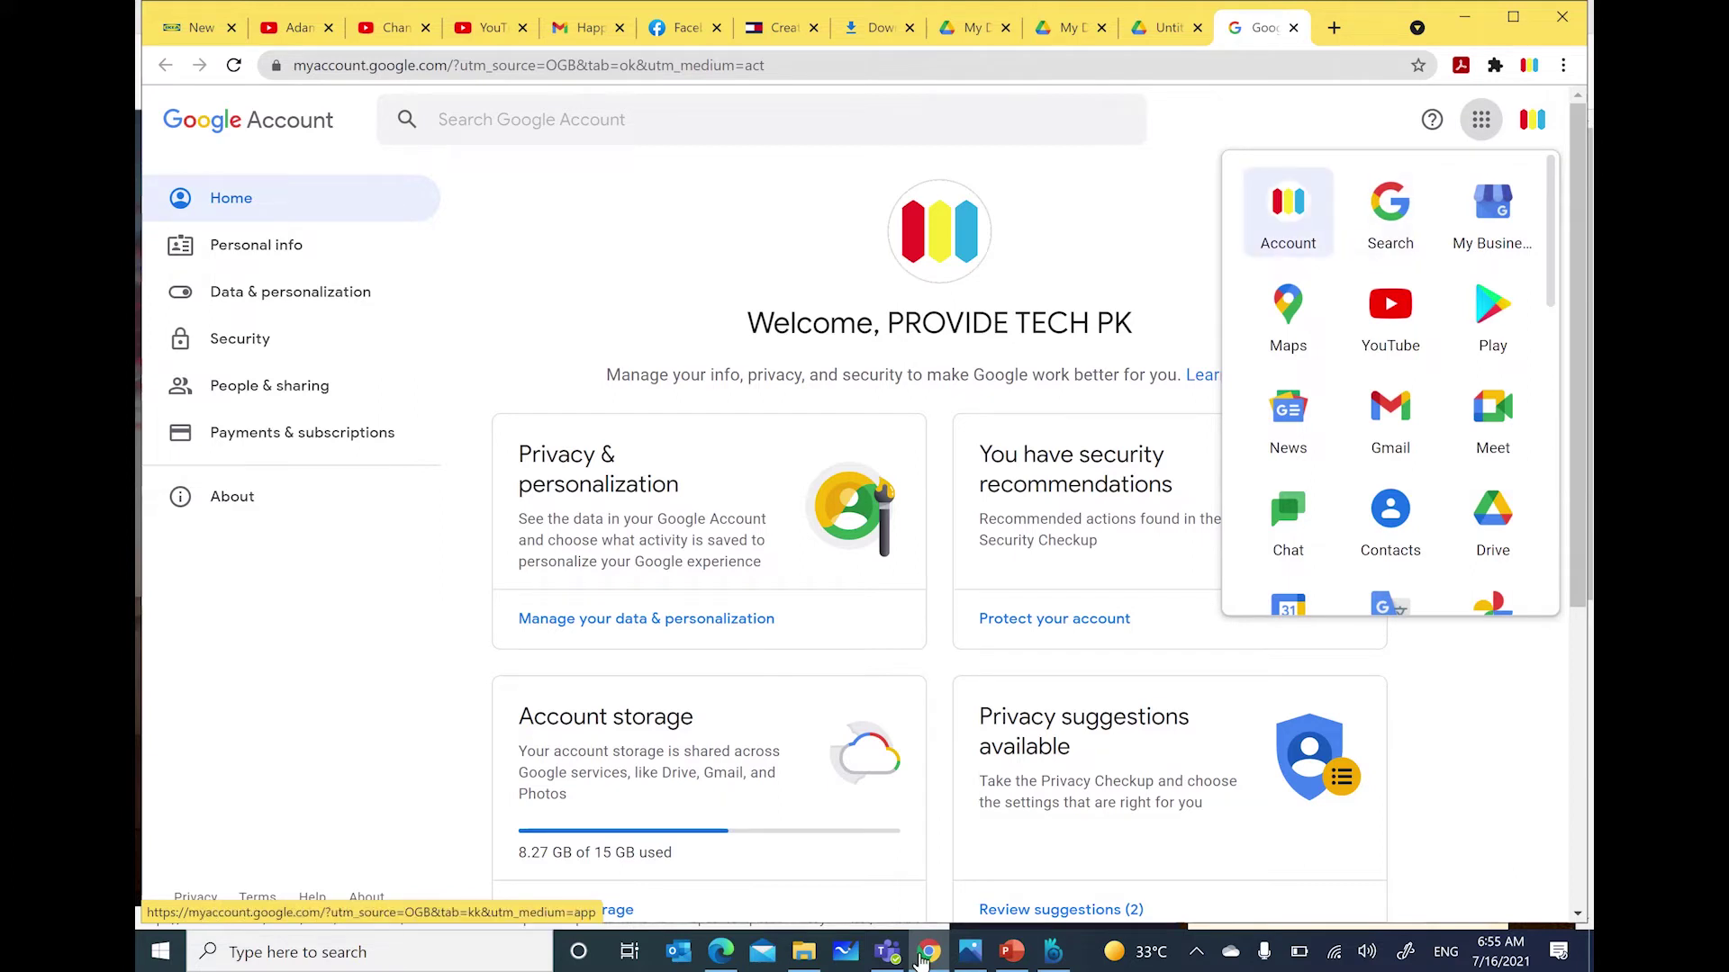
left_click(1288, 216)
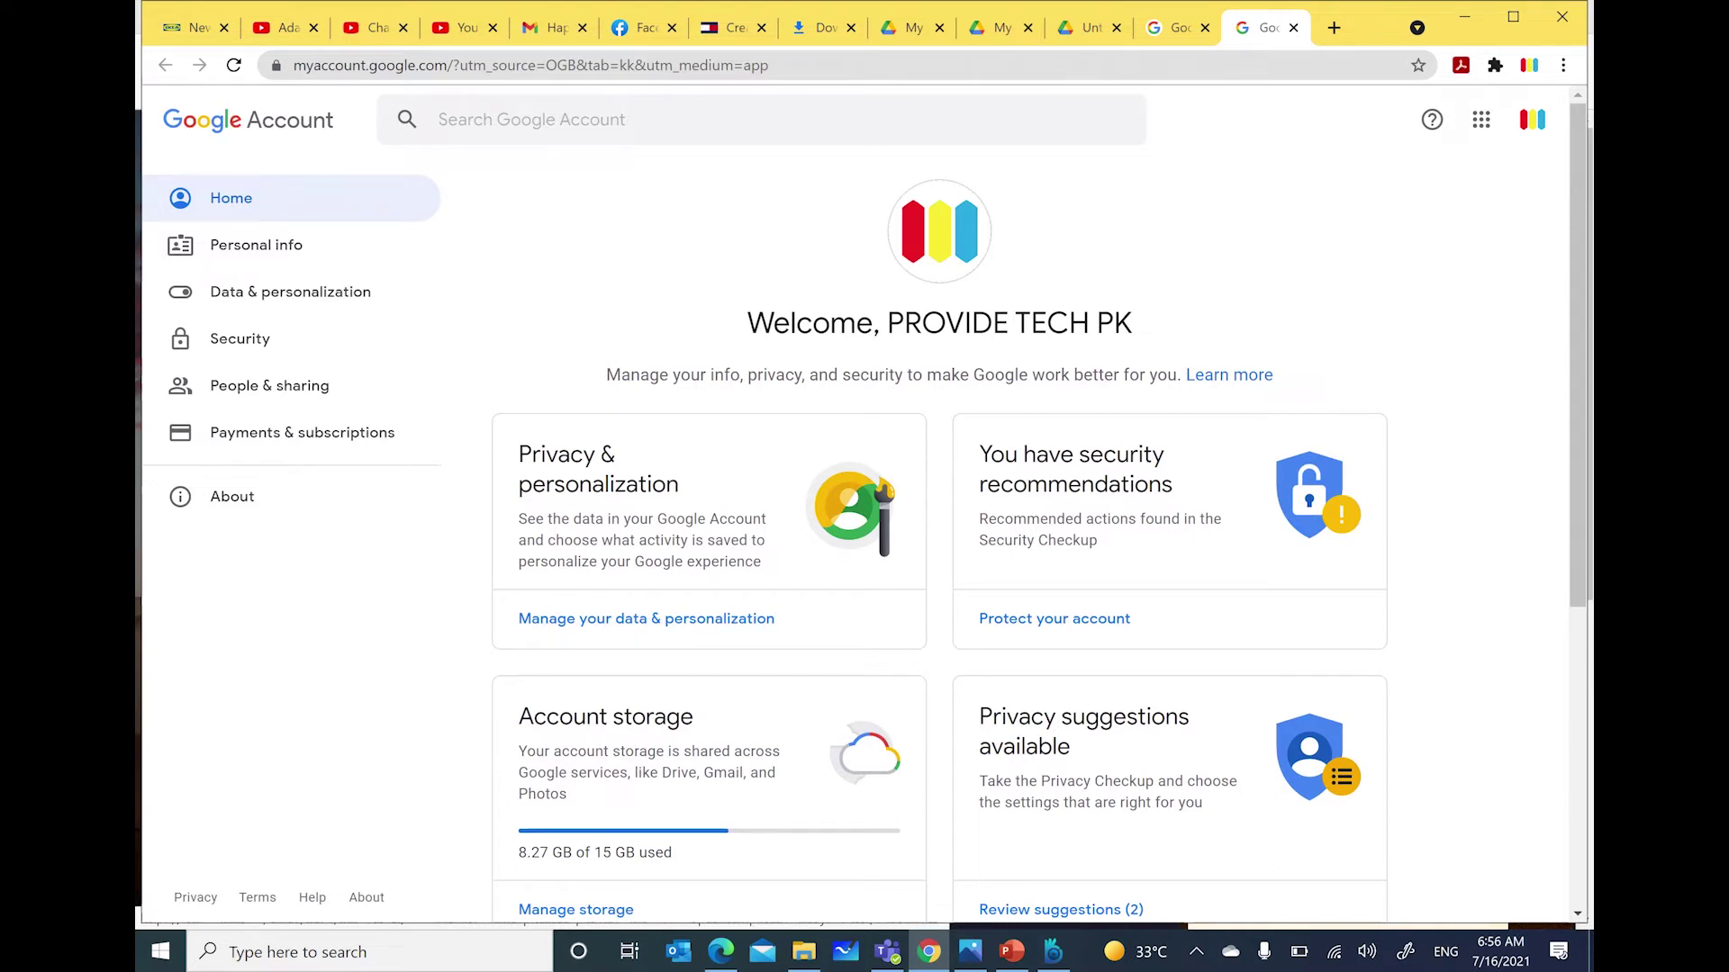
scroll(939, 541, "down", 2)
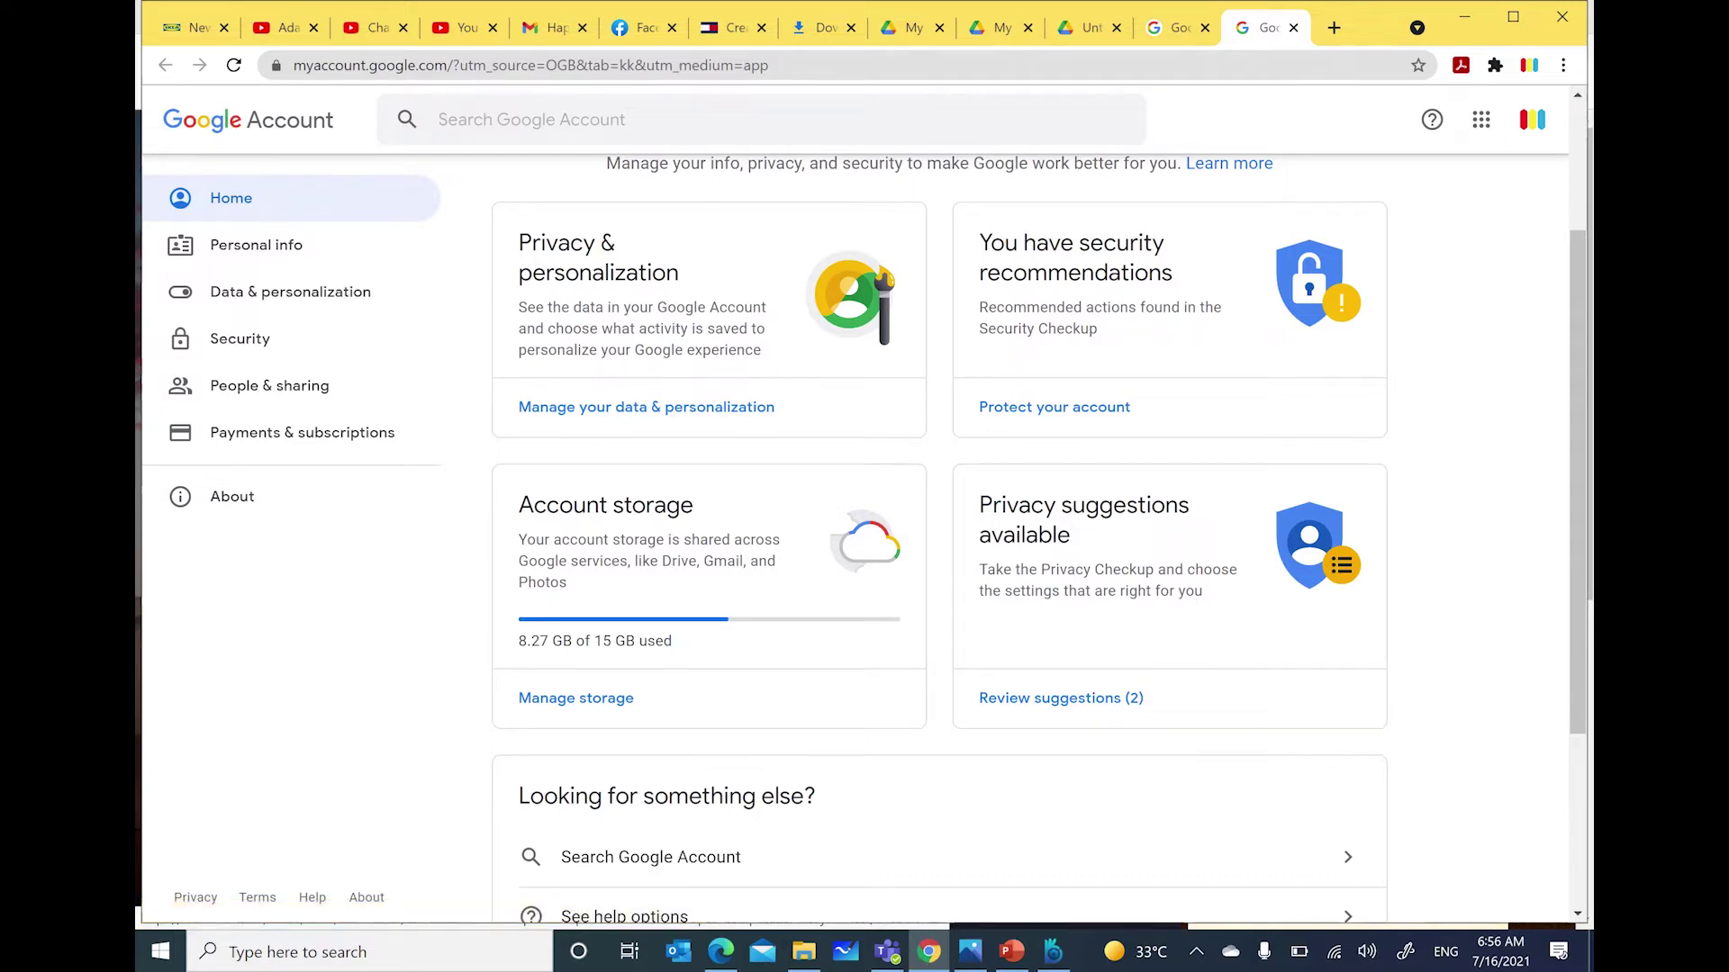
scroll(939, 540, "down", 3)
scroll(939, 540, "up", 5)
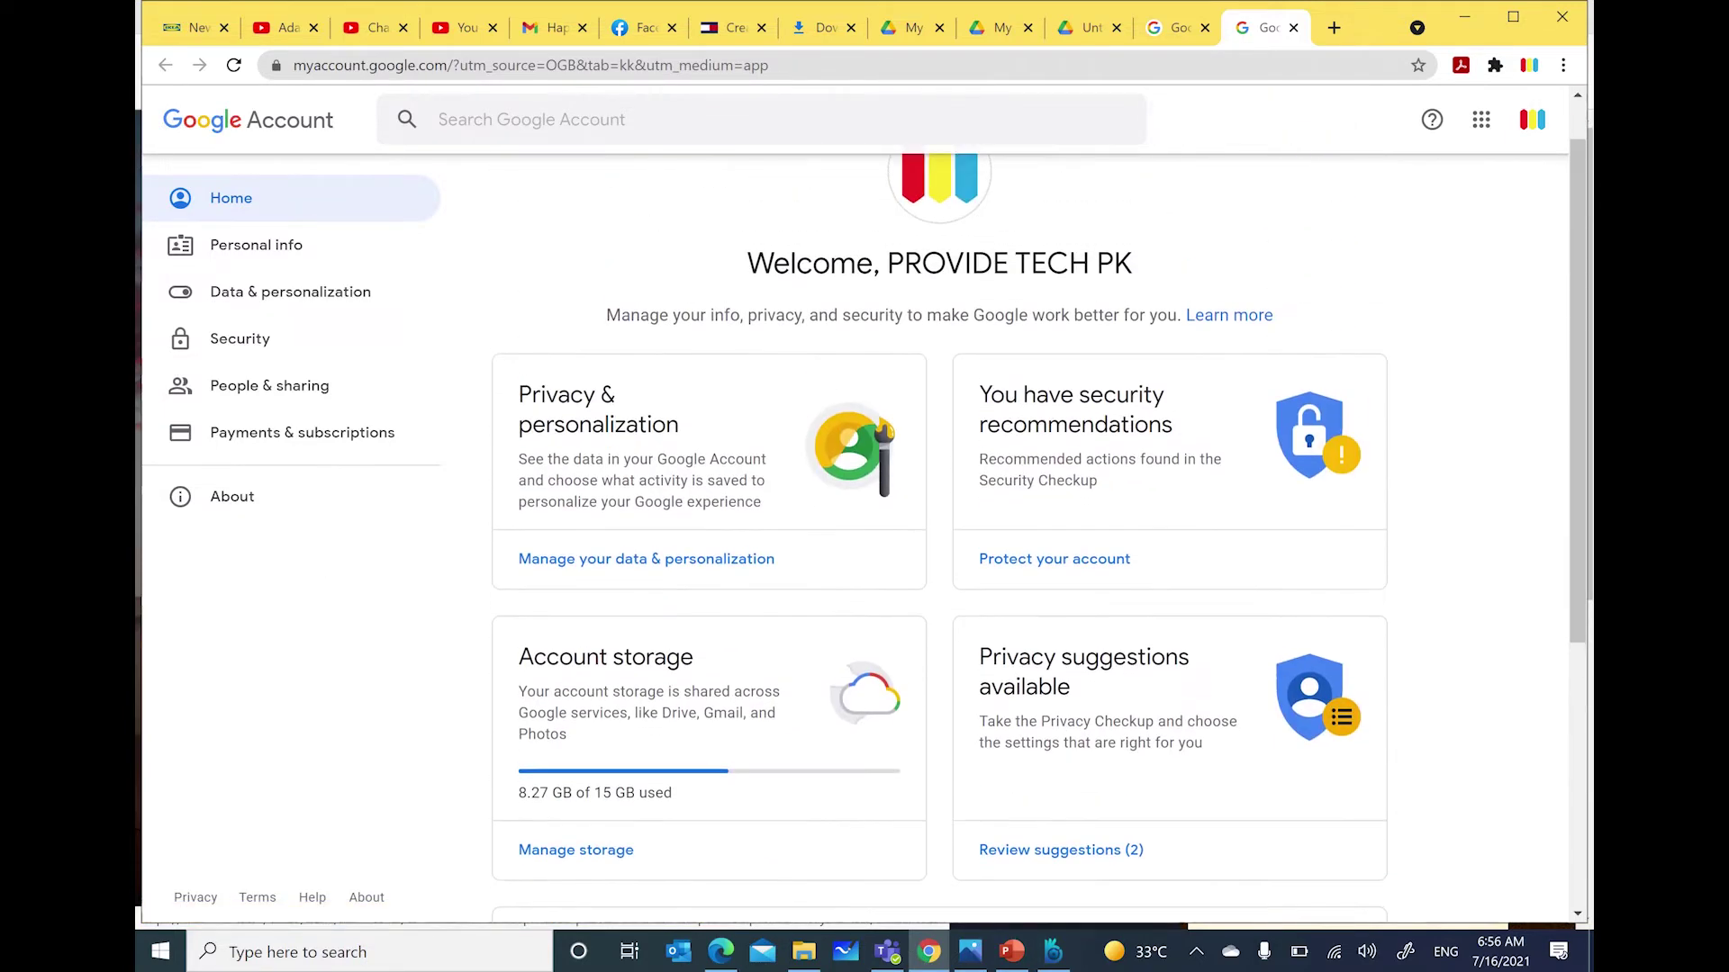
scroll(939, 541, "up", 1)
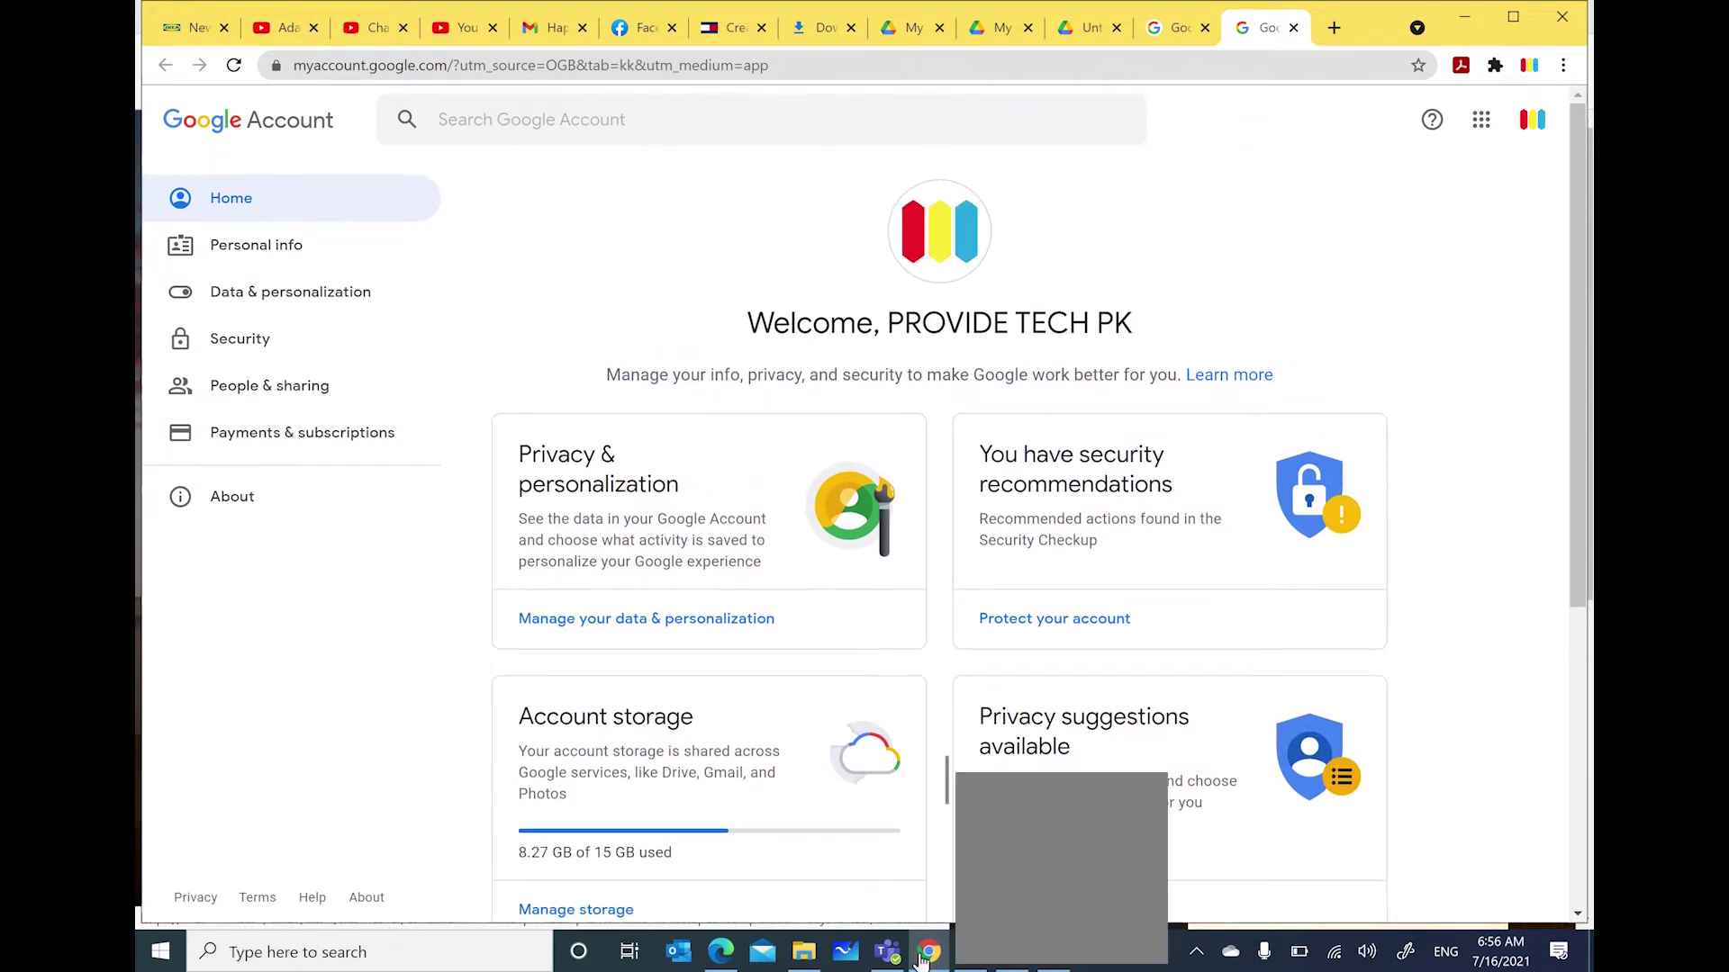
left_click(239, 339)
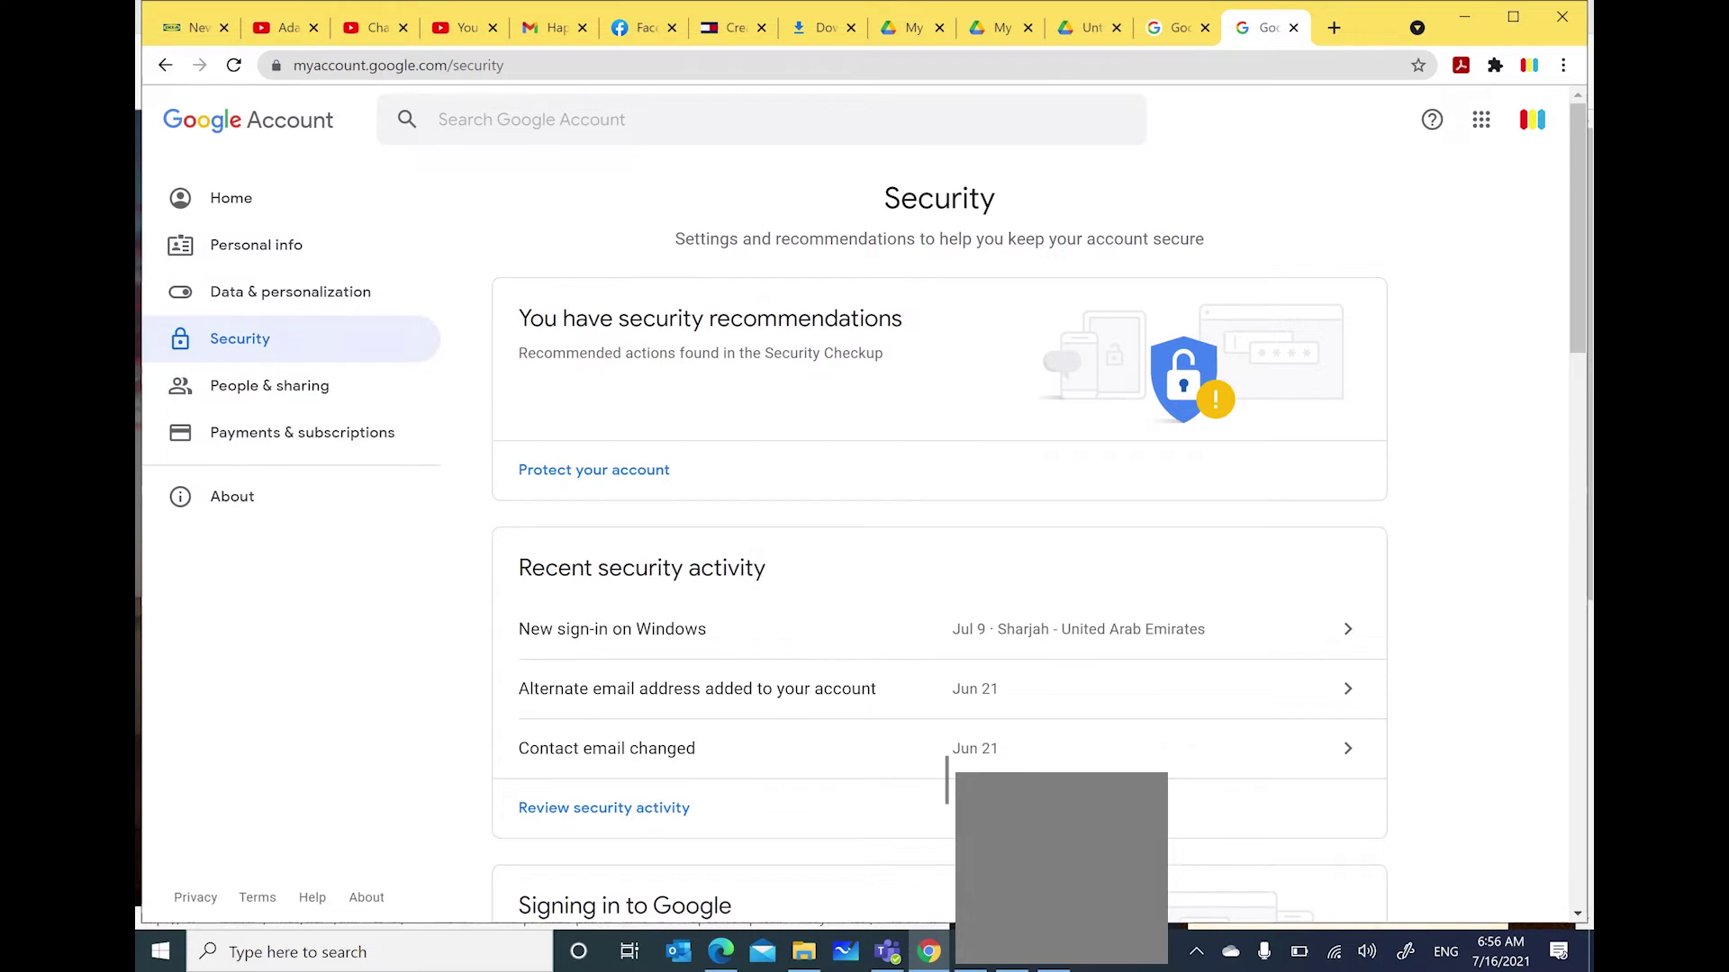
Step: Scroll to Signing in to Google and open the 2-Step Verification settings
scroll(939, 540, "down", 1)
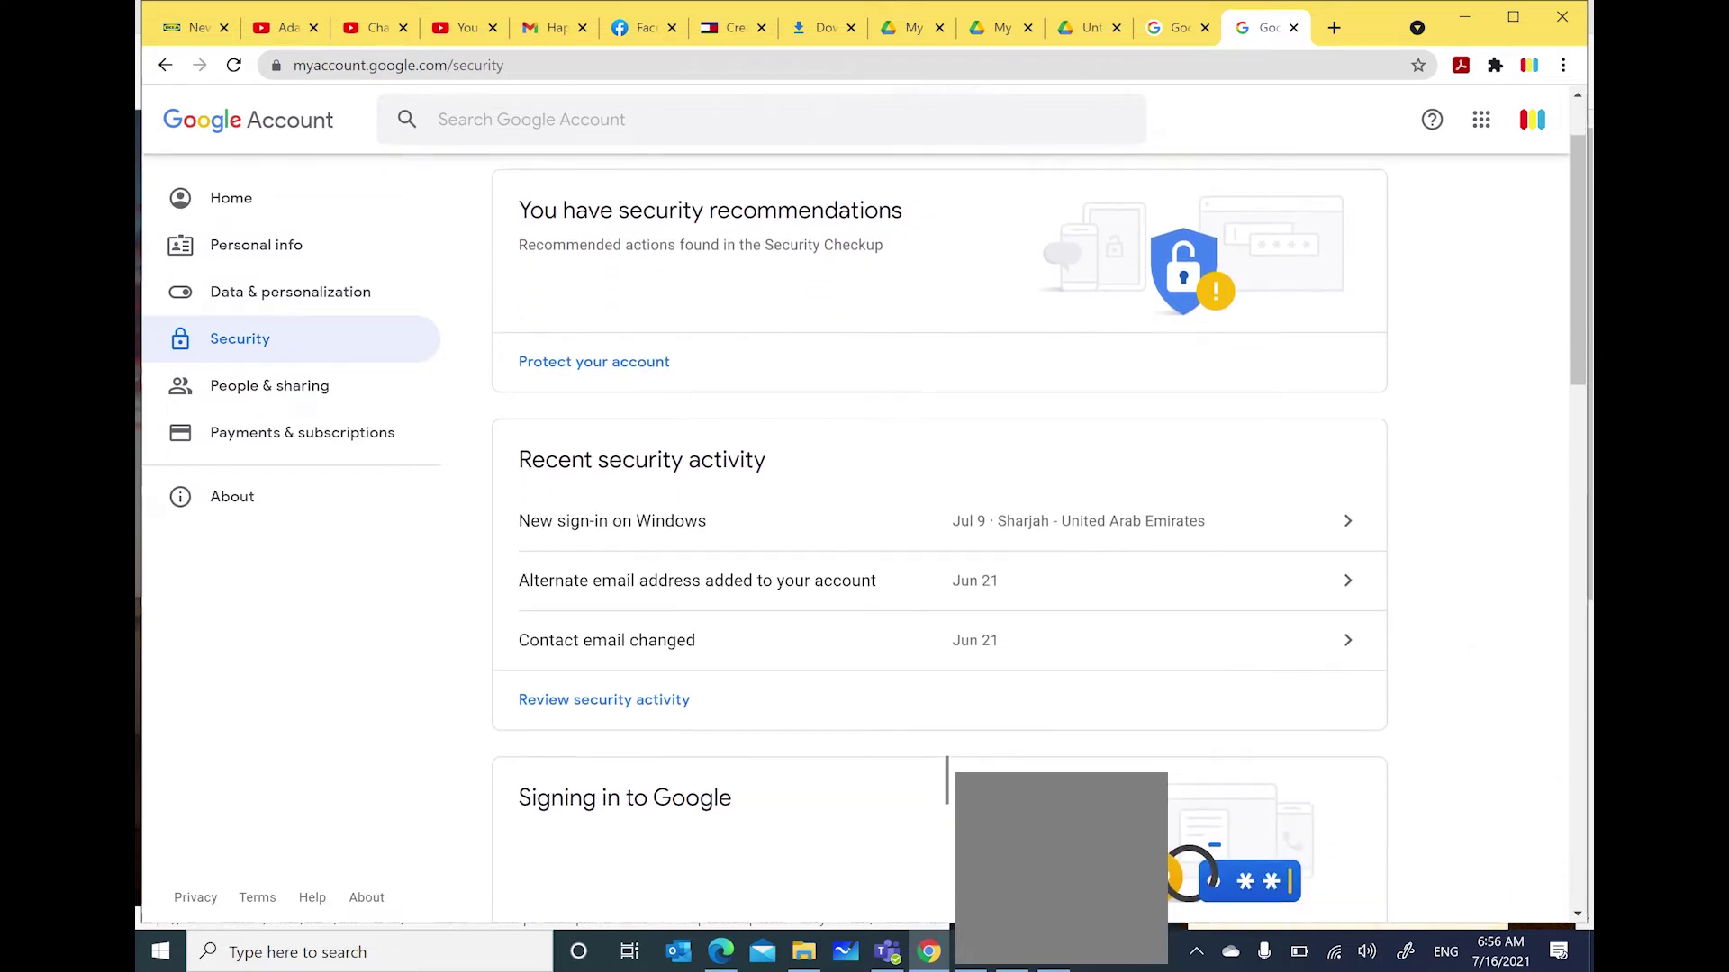
scroll(939, 540, "down", 3)
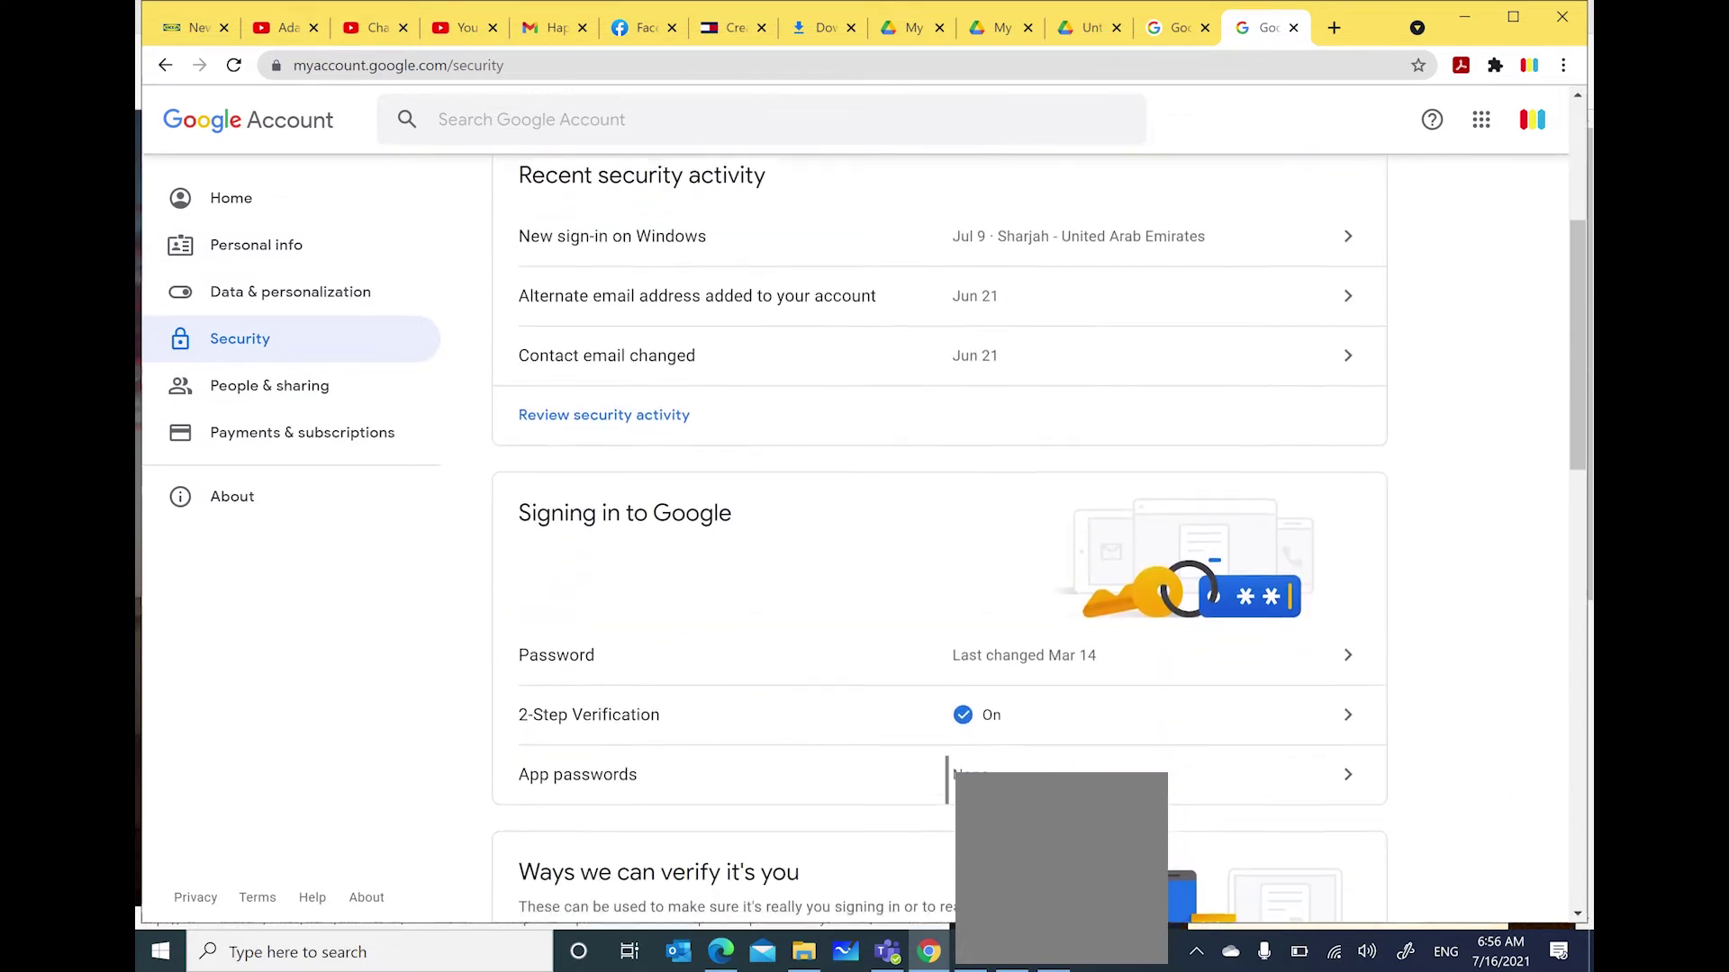
scroll(946, 779, "down", 1)
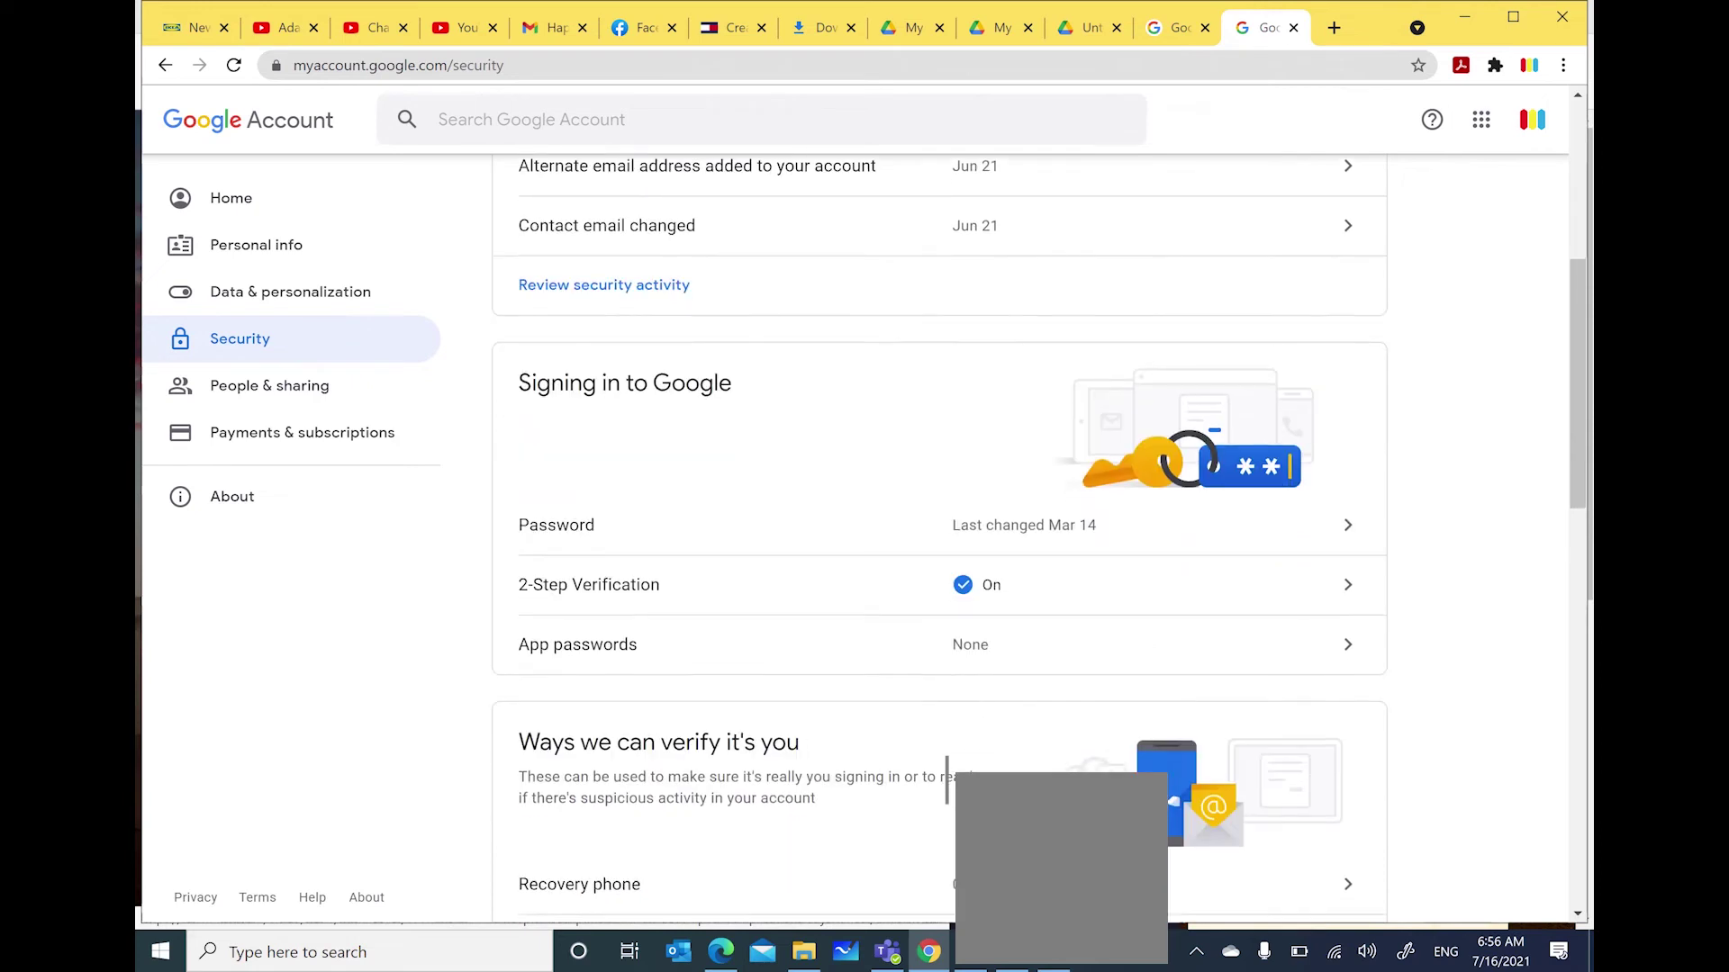
scroll(947, 779, "down", 1)
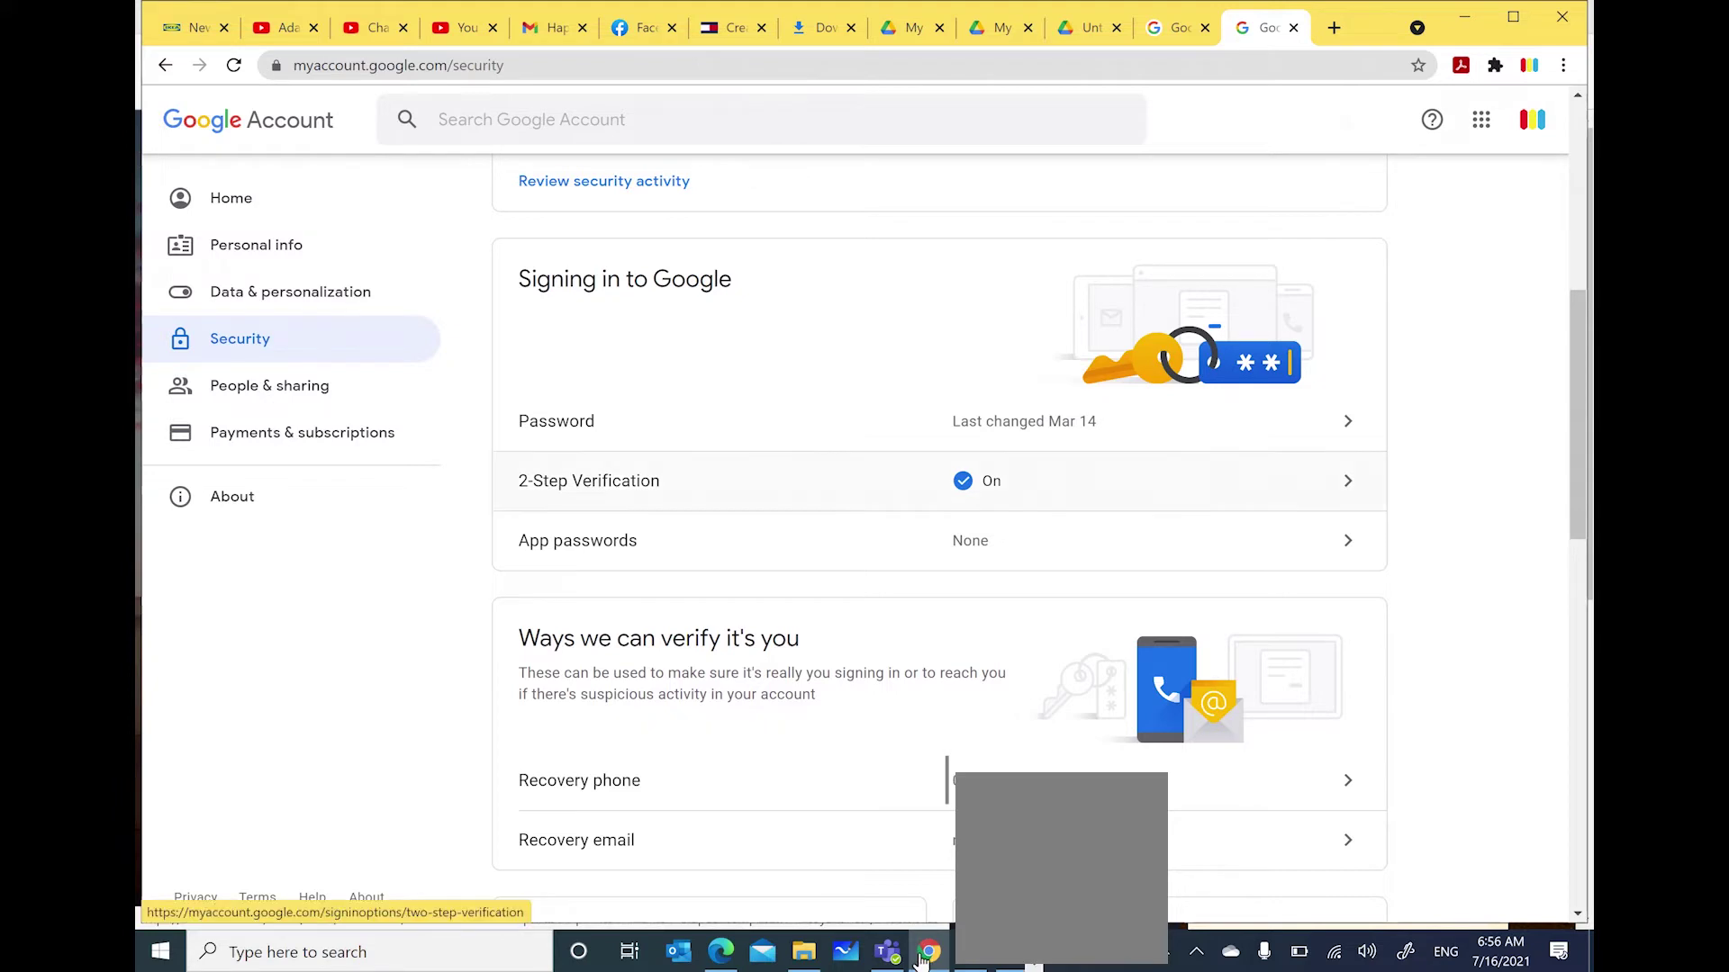
left_click(920, 481)
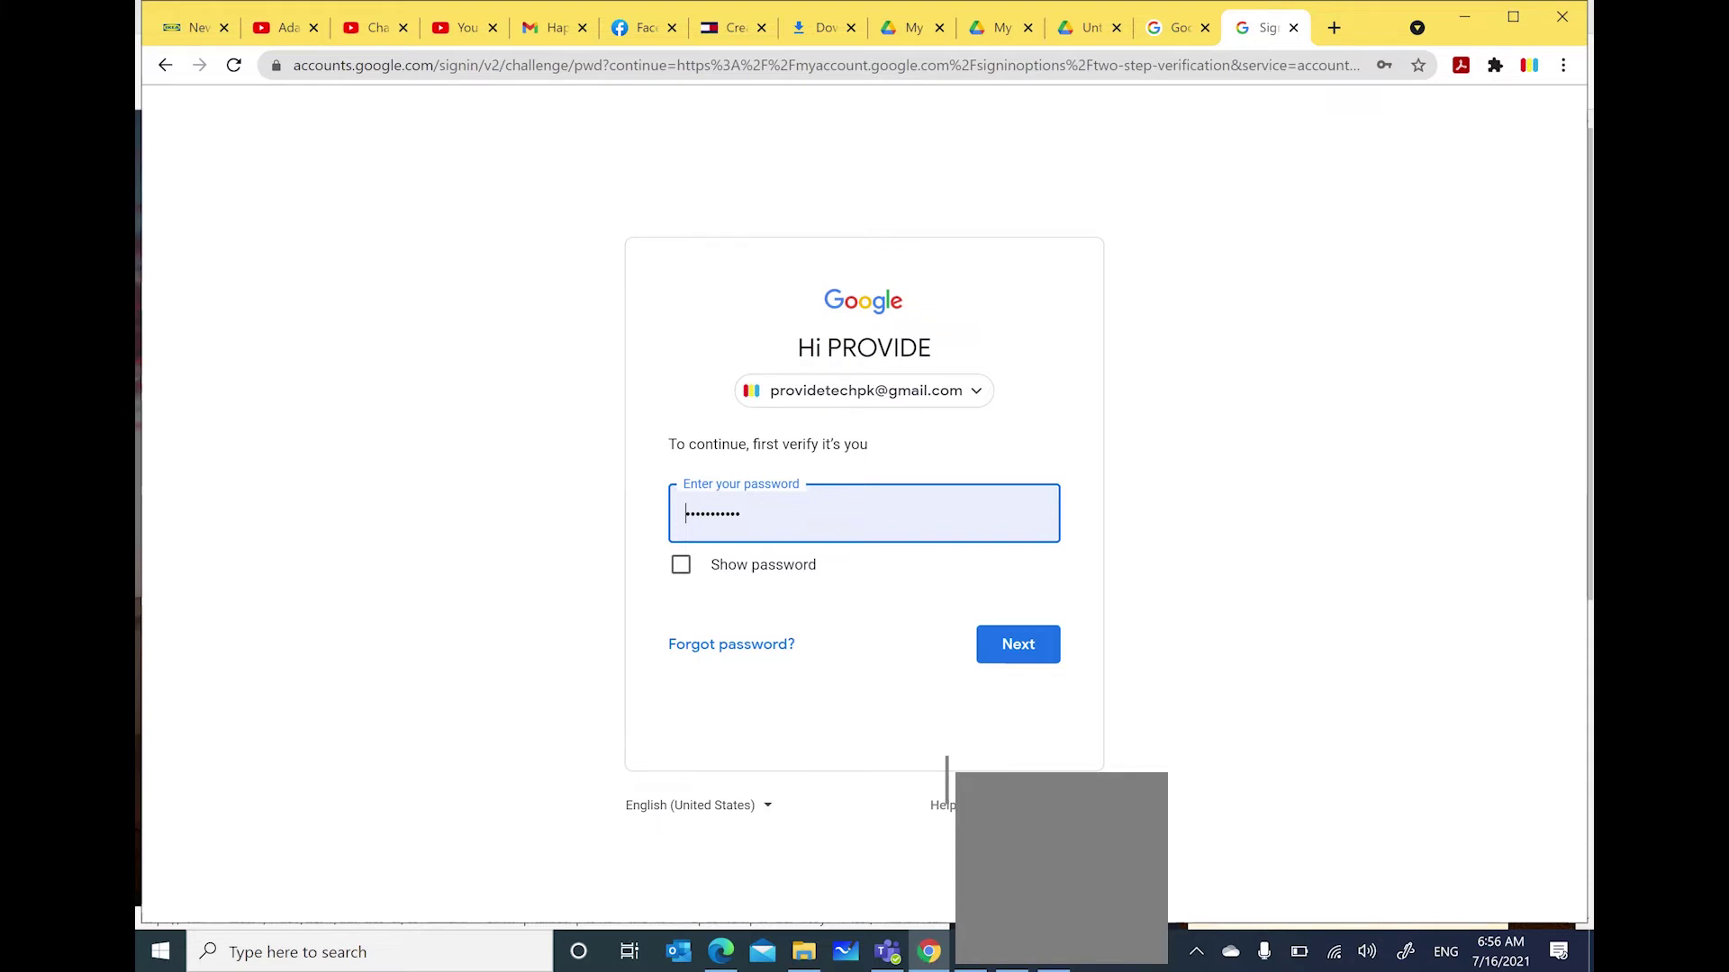
Step: Re-enter the account password from saved-password autofill and continue
left_click(747, 513)
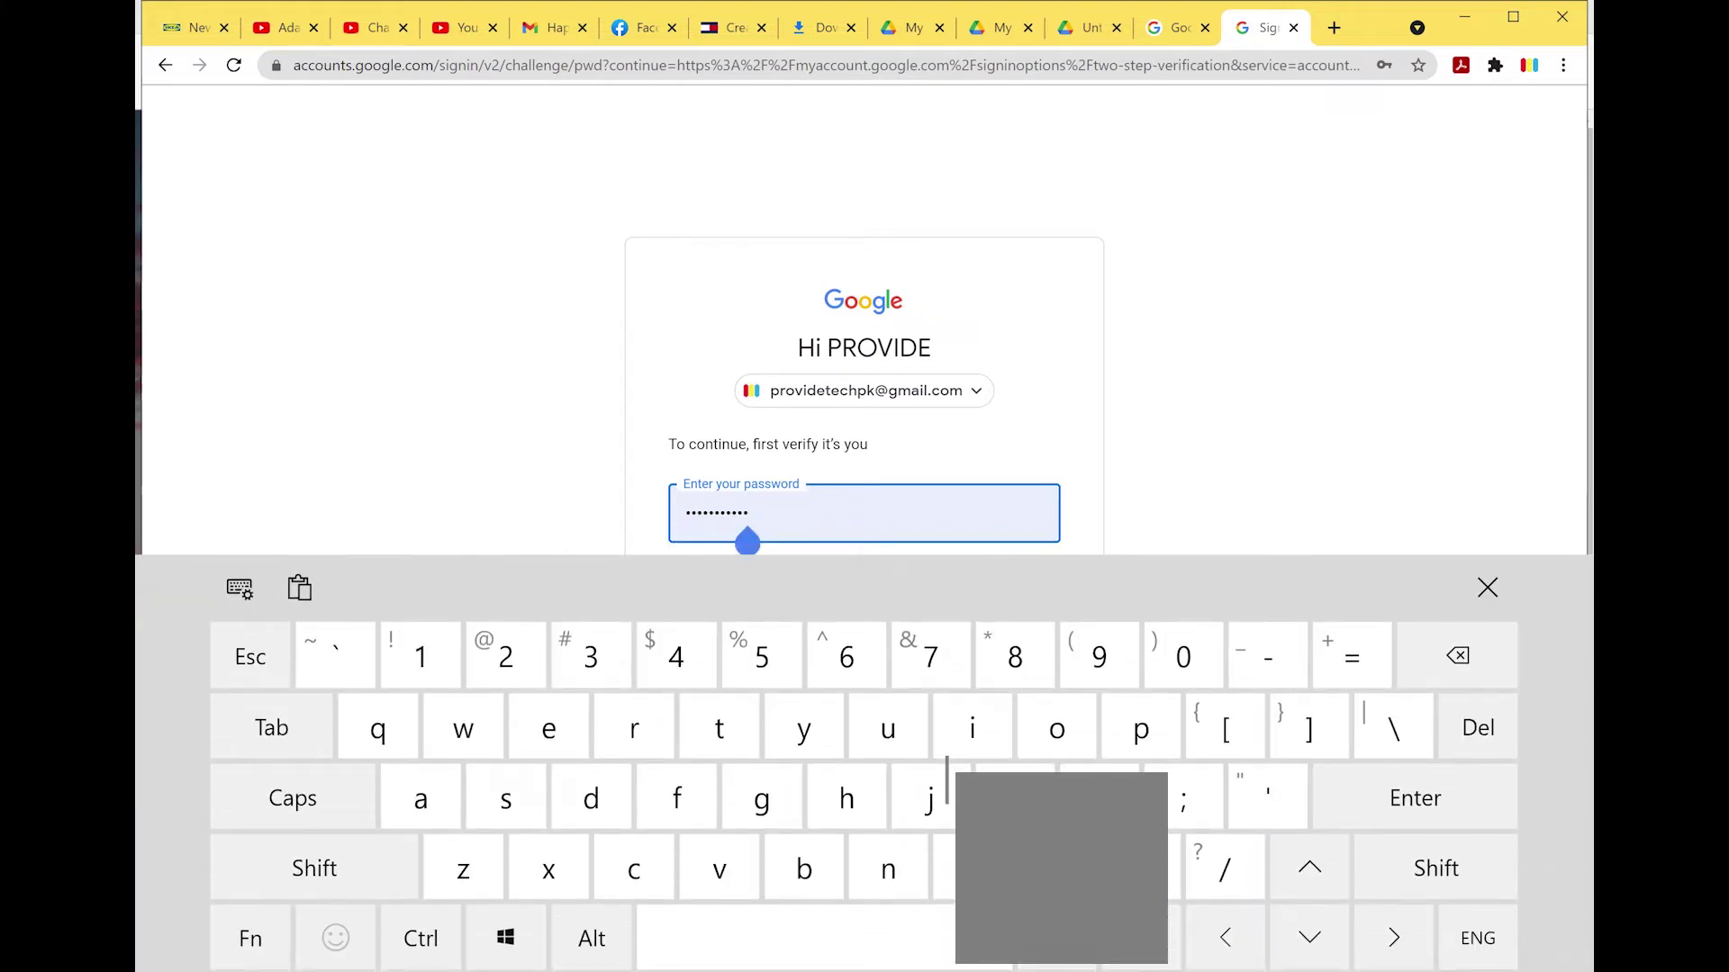
key("BackSpace")
key("BackSpace")
key("BackSpace")
key("BackSpace")
key("BackSpace")
key("BackSpace")
key("BackSpace")
key("BackSpace")
key("BackSpace")
key("BackSpace")
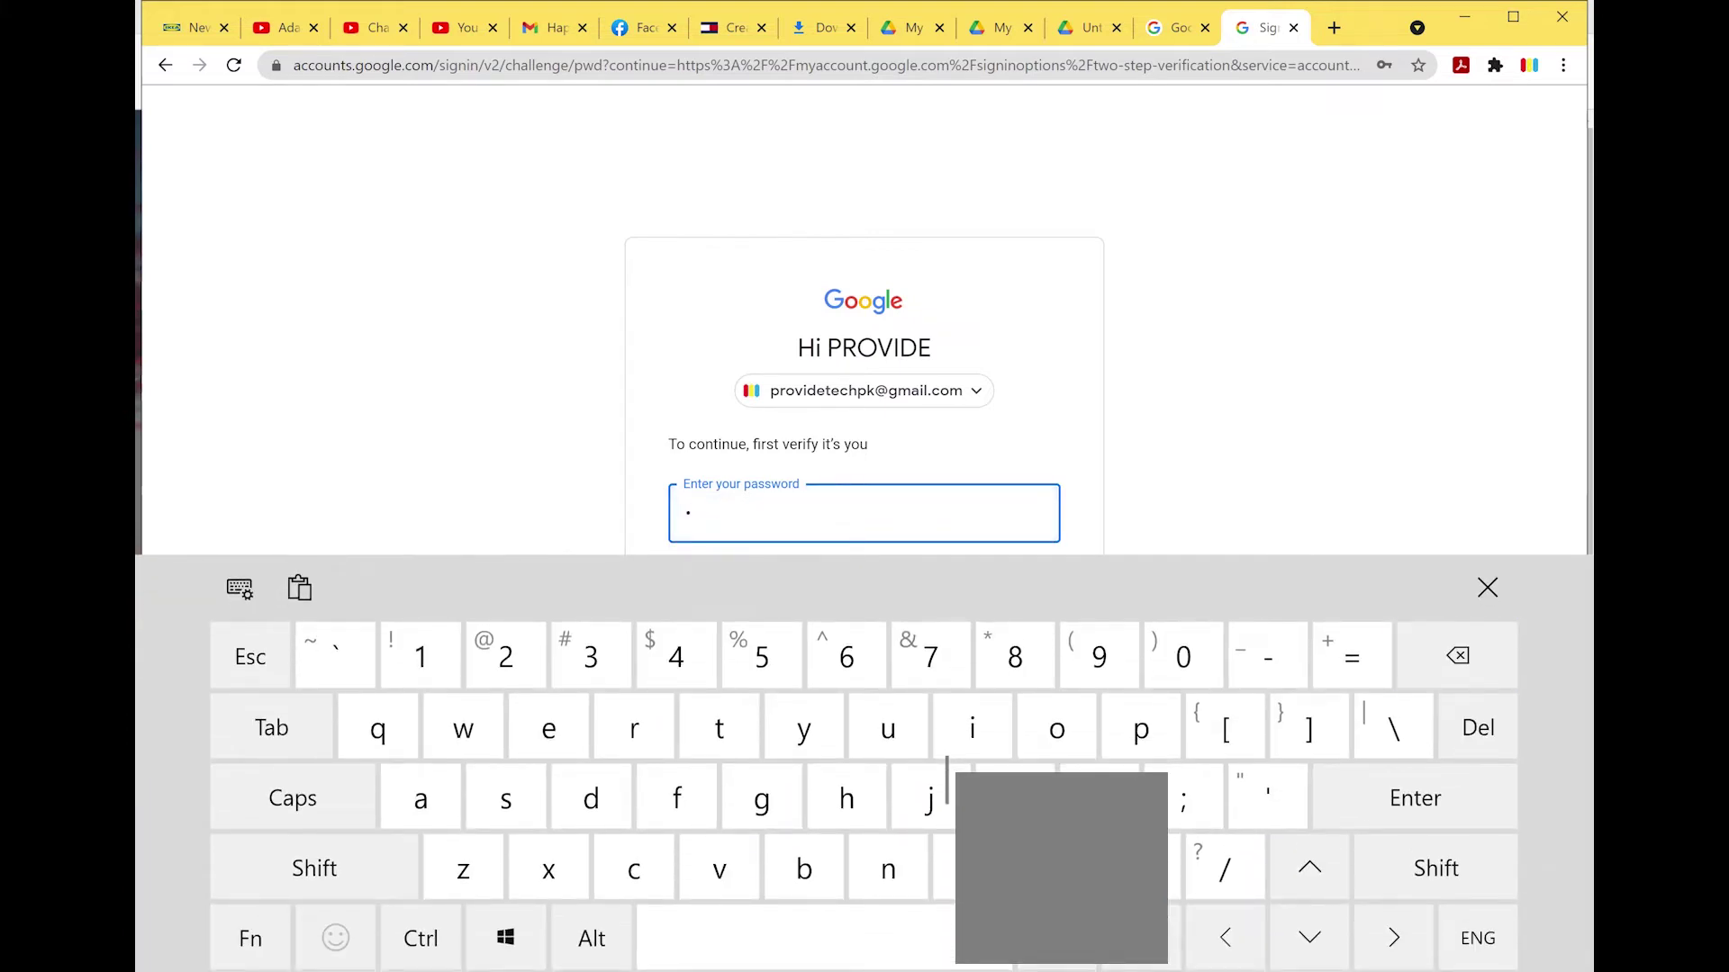
key("BackSpace")
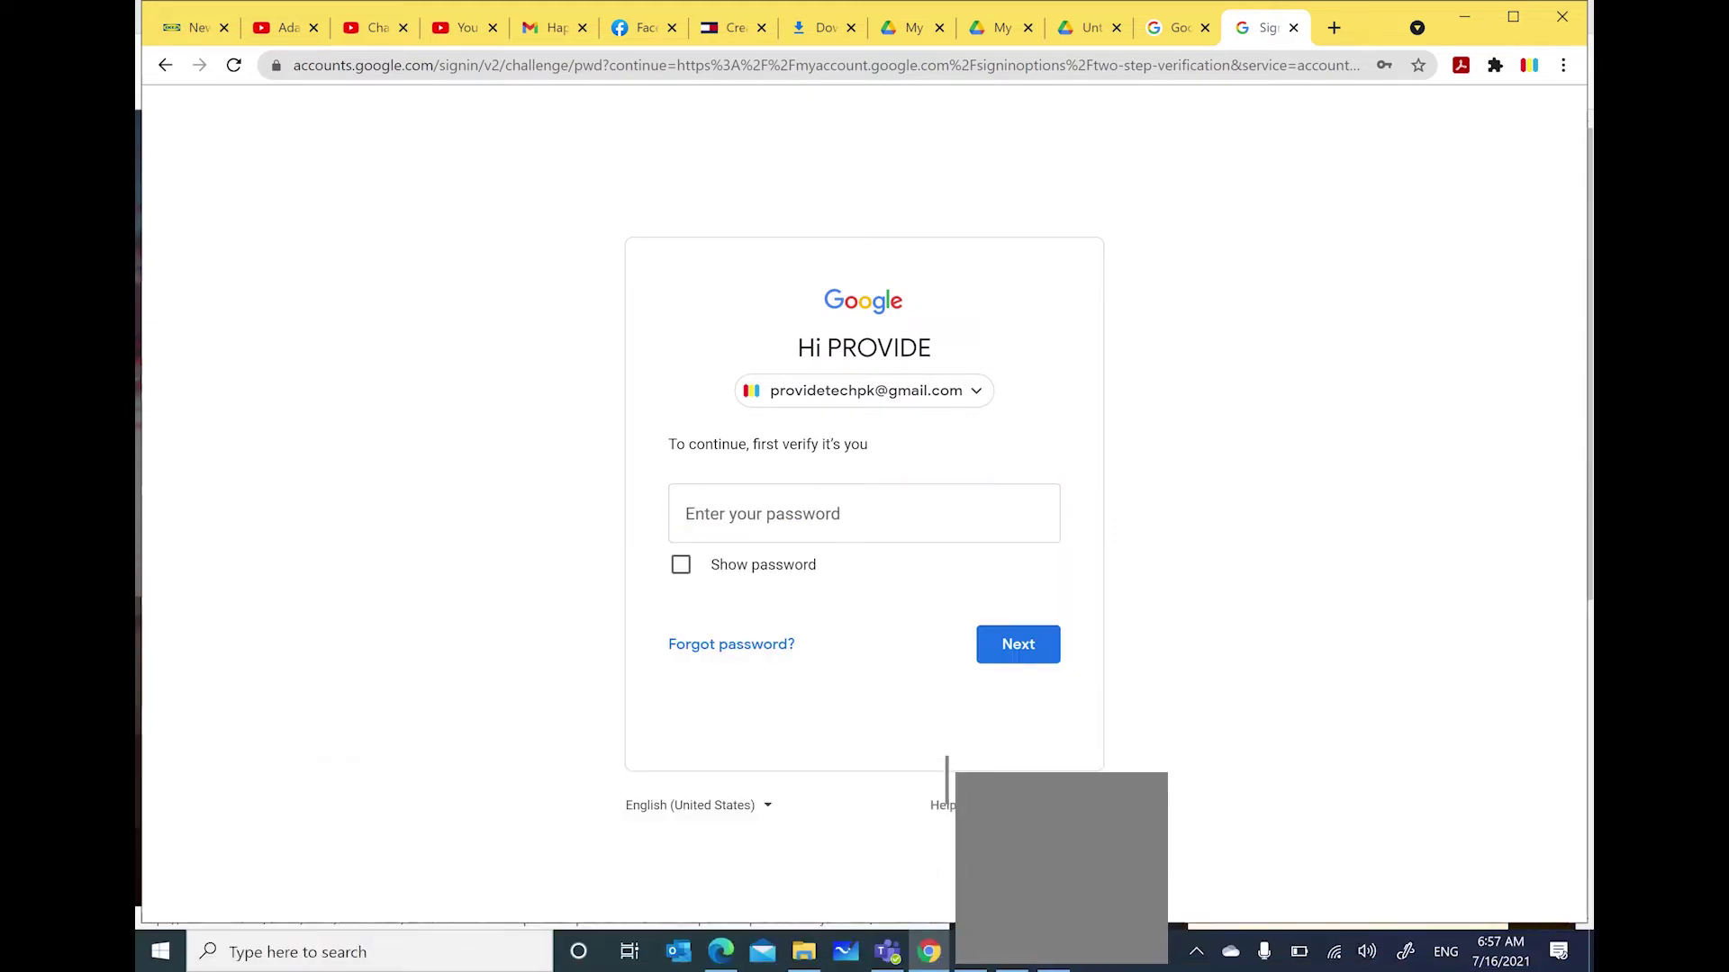
left_click(864, 513)
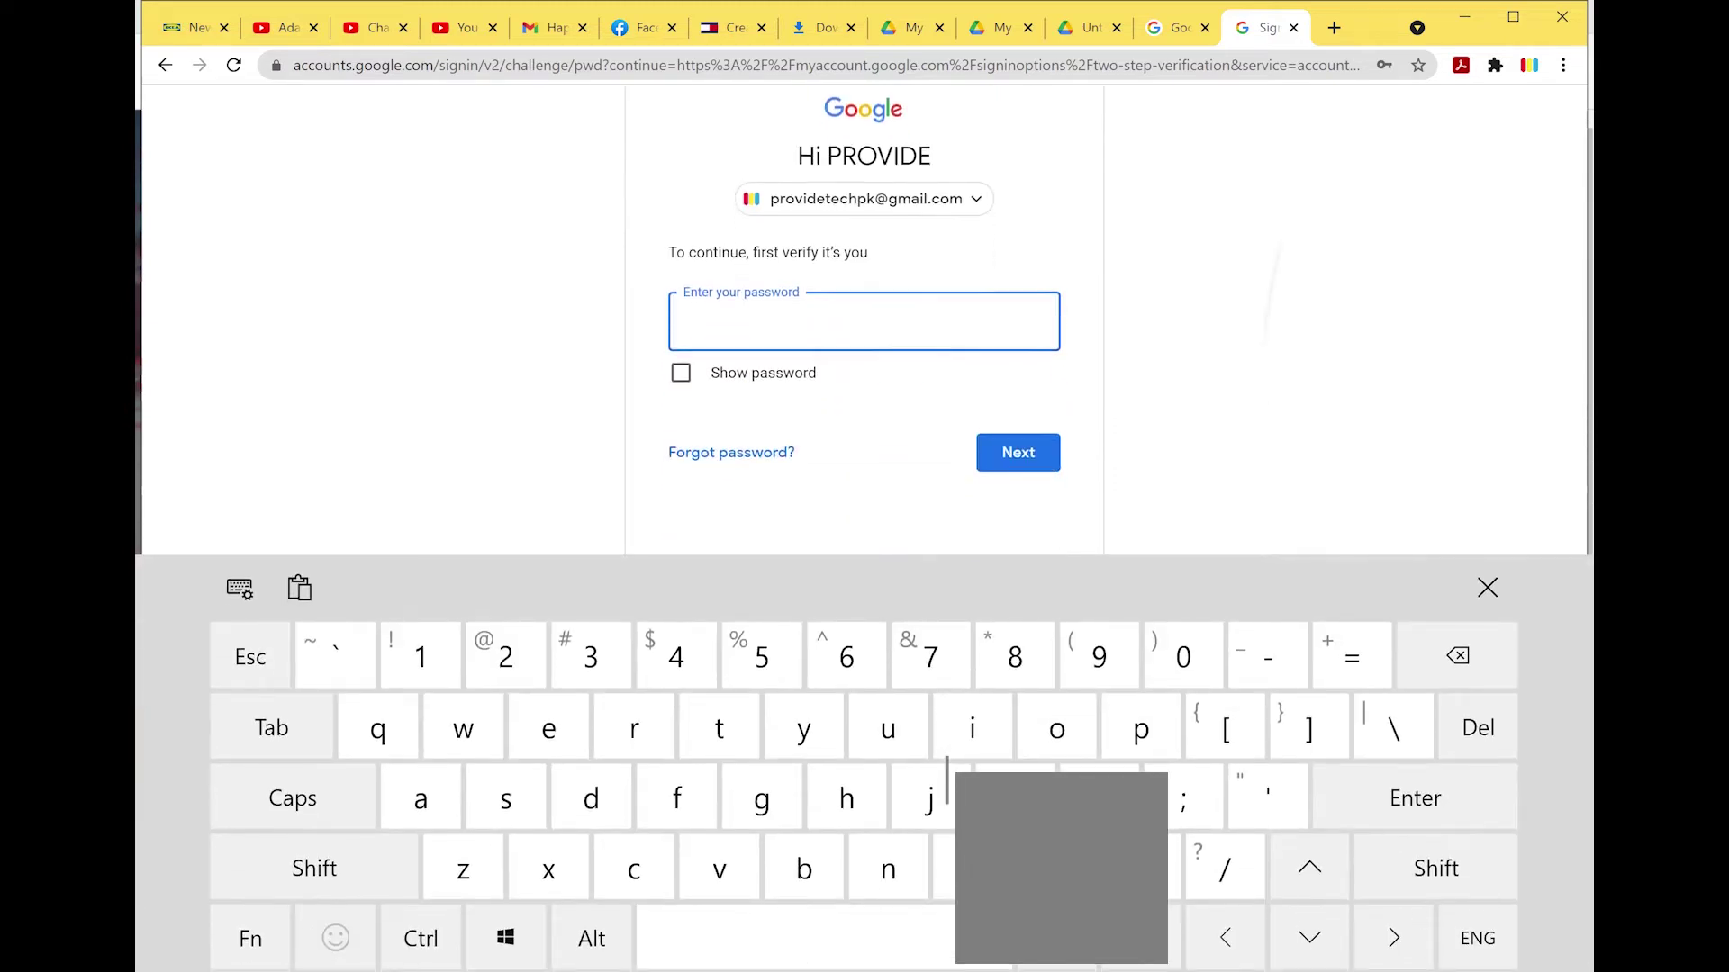
left_click(910, 345)
left_click(794, 400)
left_click(1018, 463)
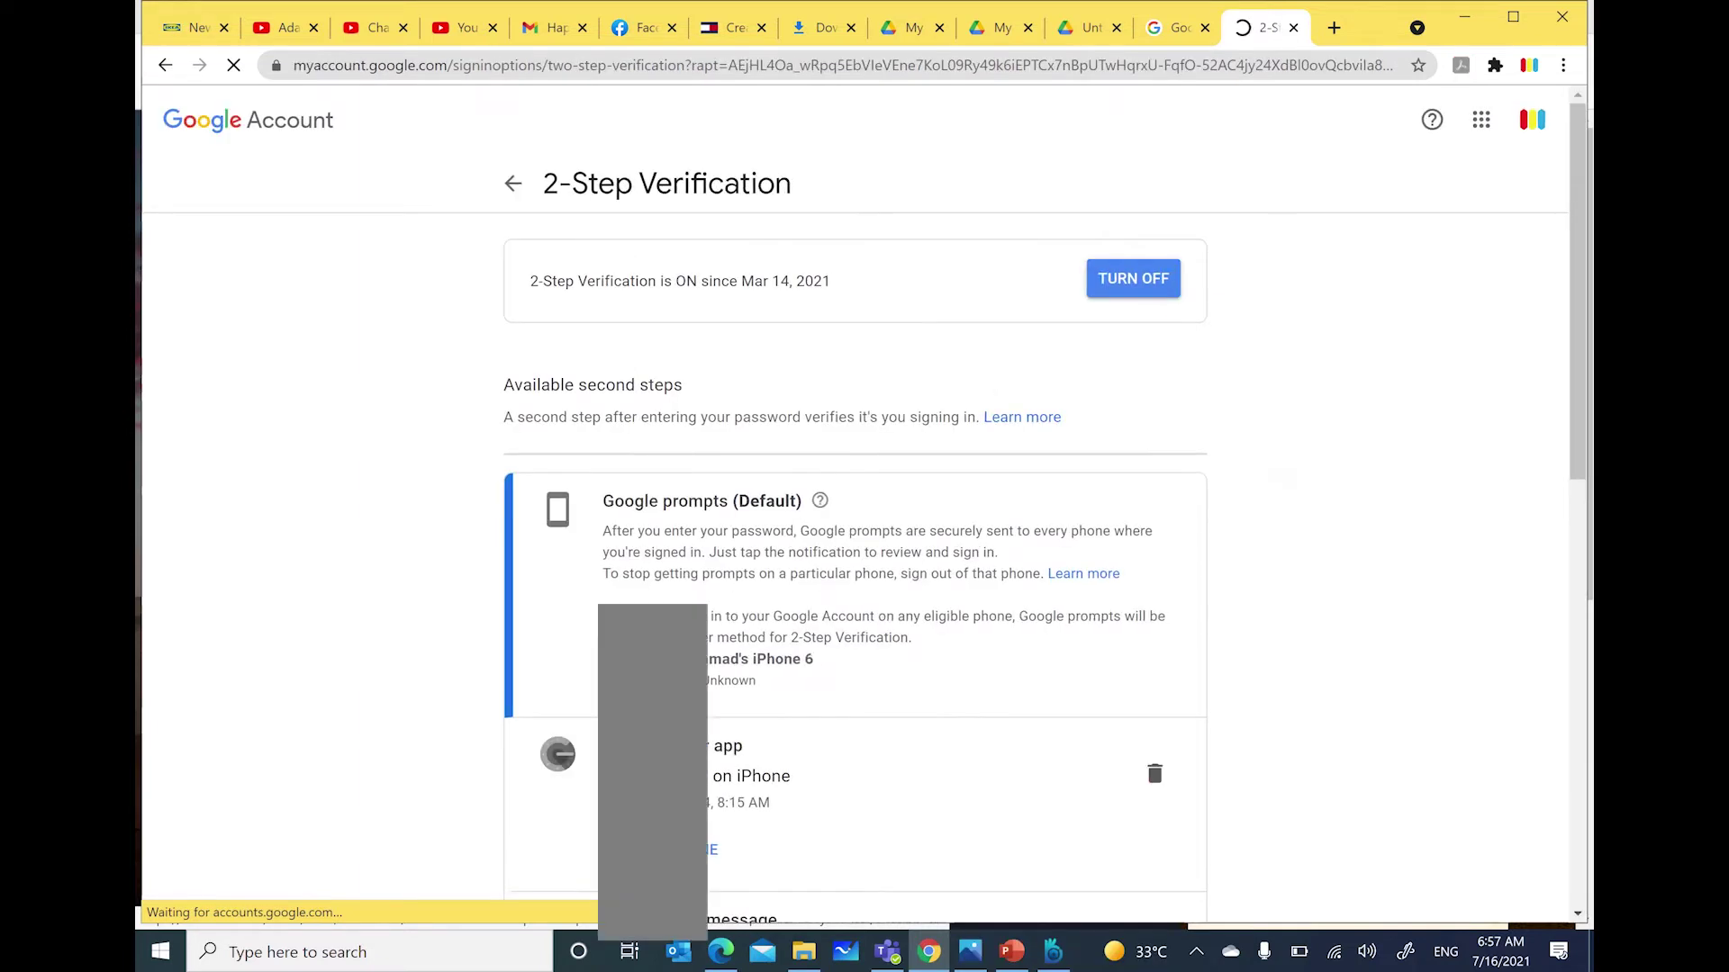
Step: Scroll down through the 2-Step Verification second-step methods
scroll(855, 567, "down", 4)
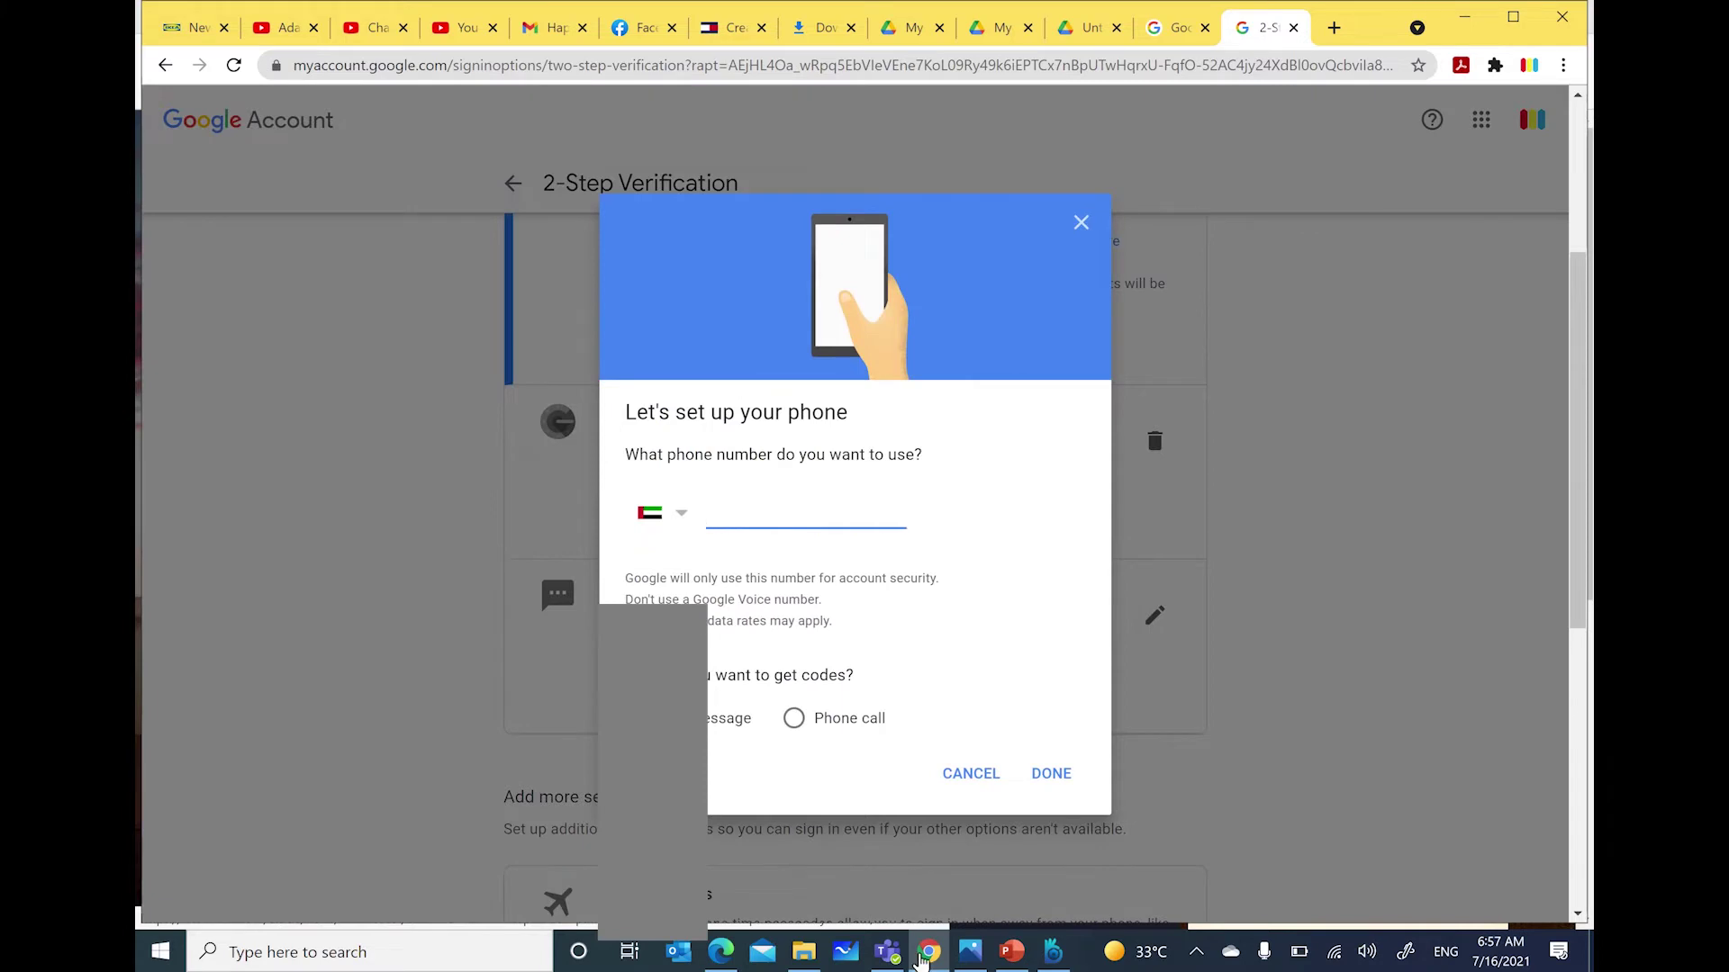
Step: Leave the phone setup unchanged with UAE kept, and go back from 2-Step Verification to Security
left_click(660, 513)
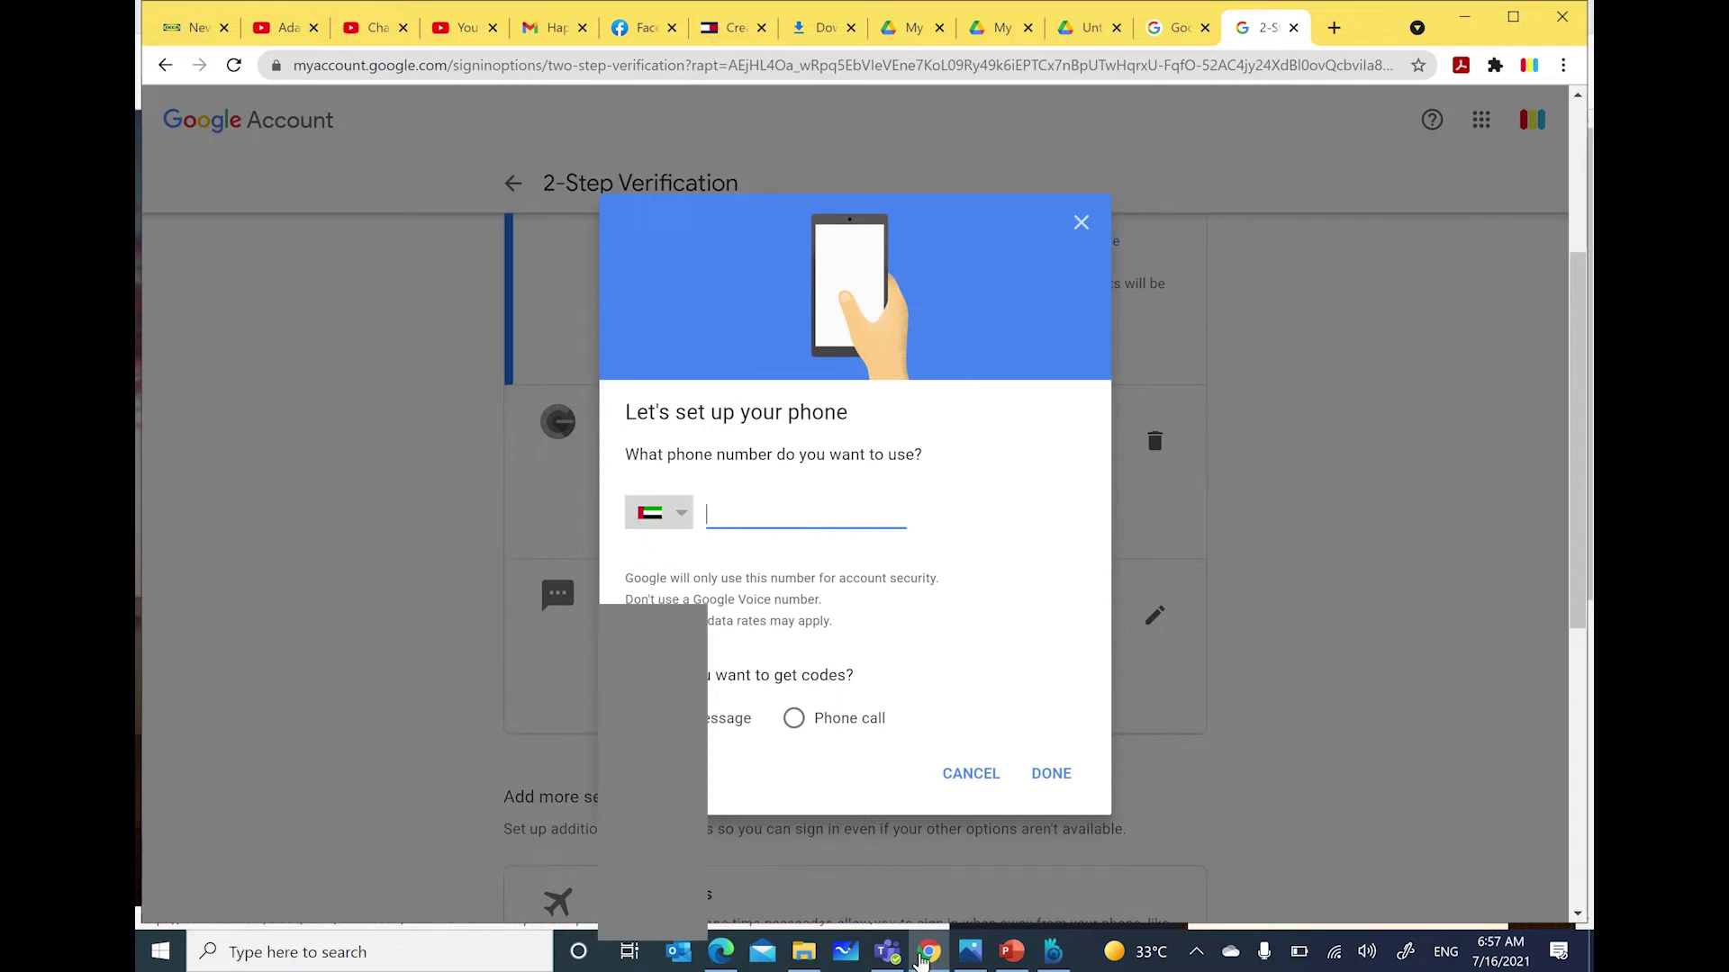
key("Return")
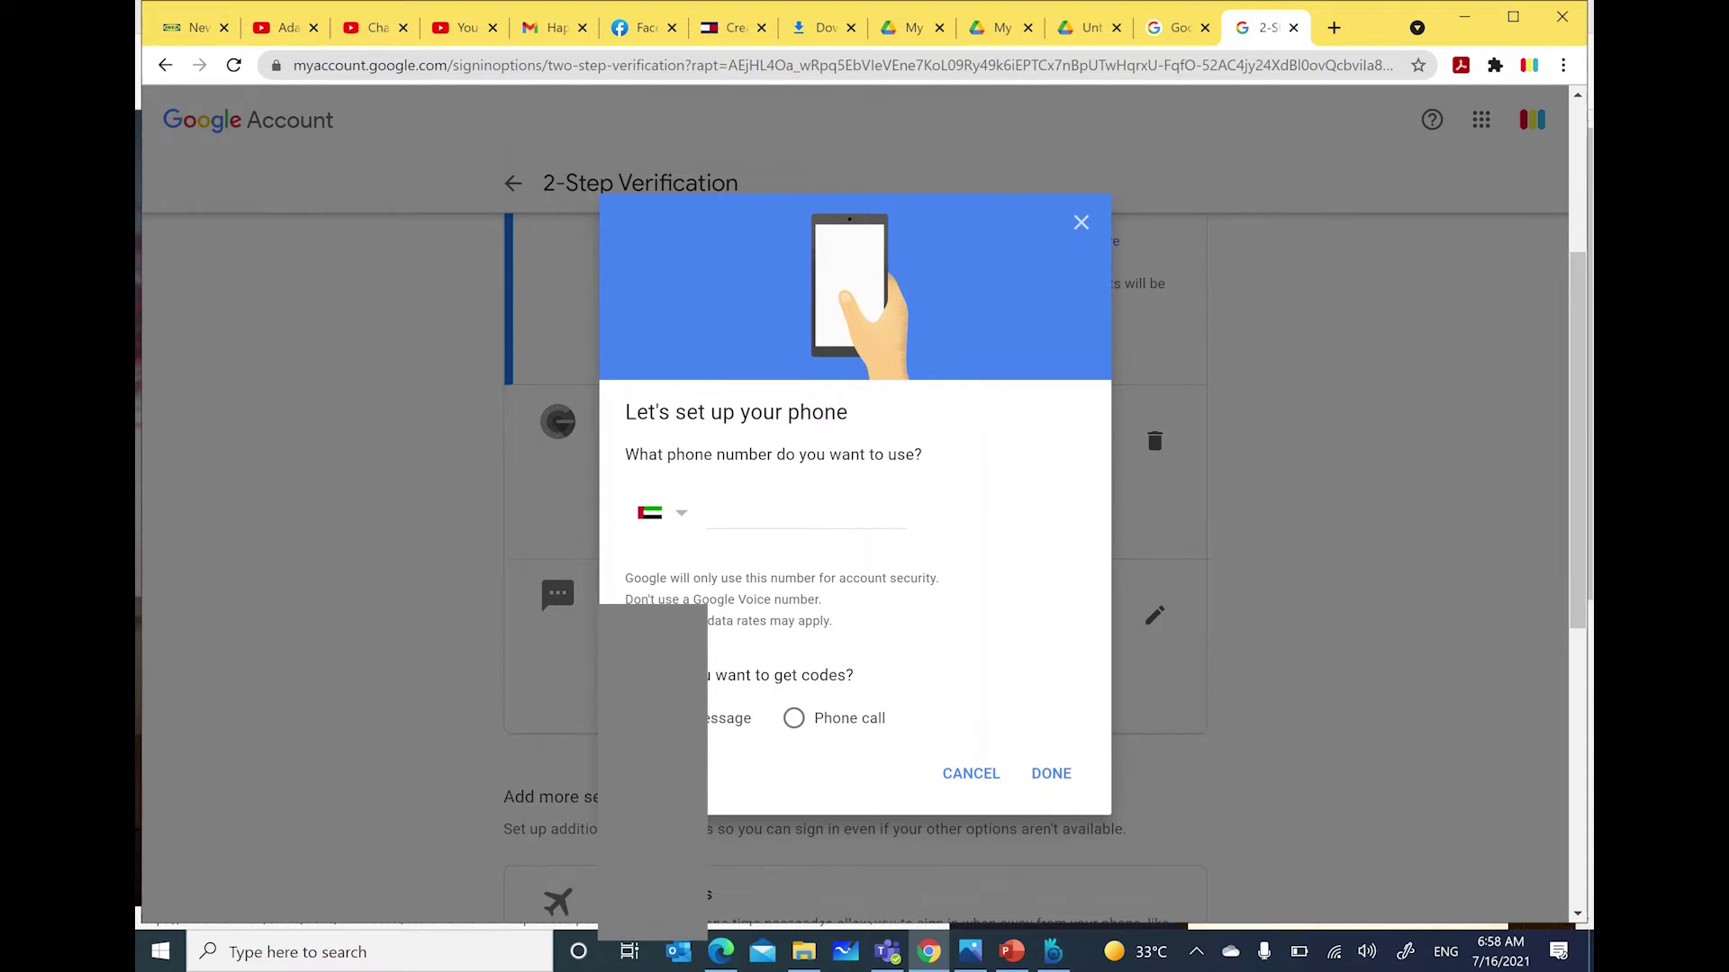
key("Escape")
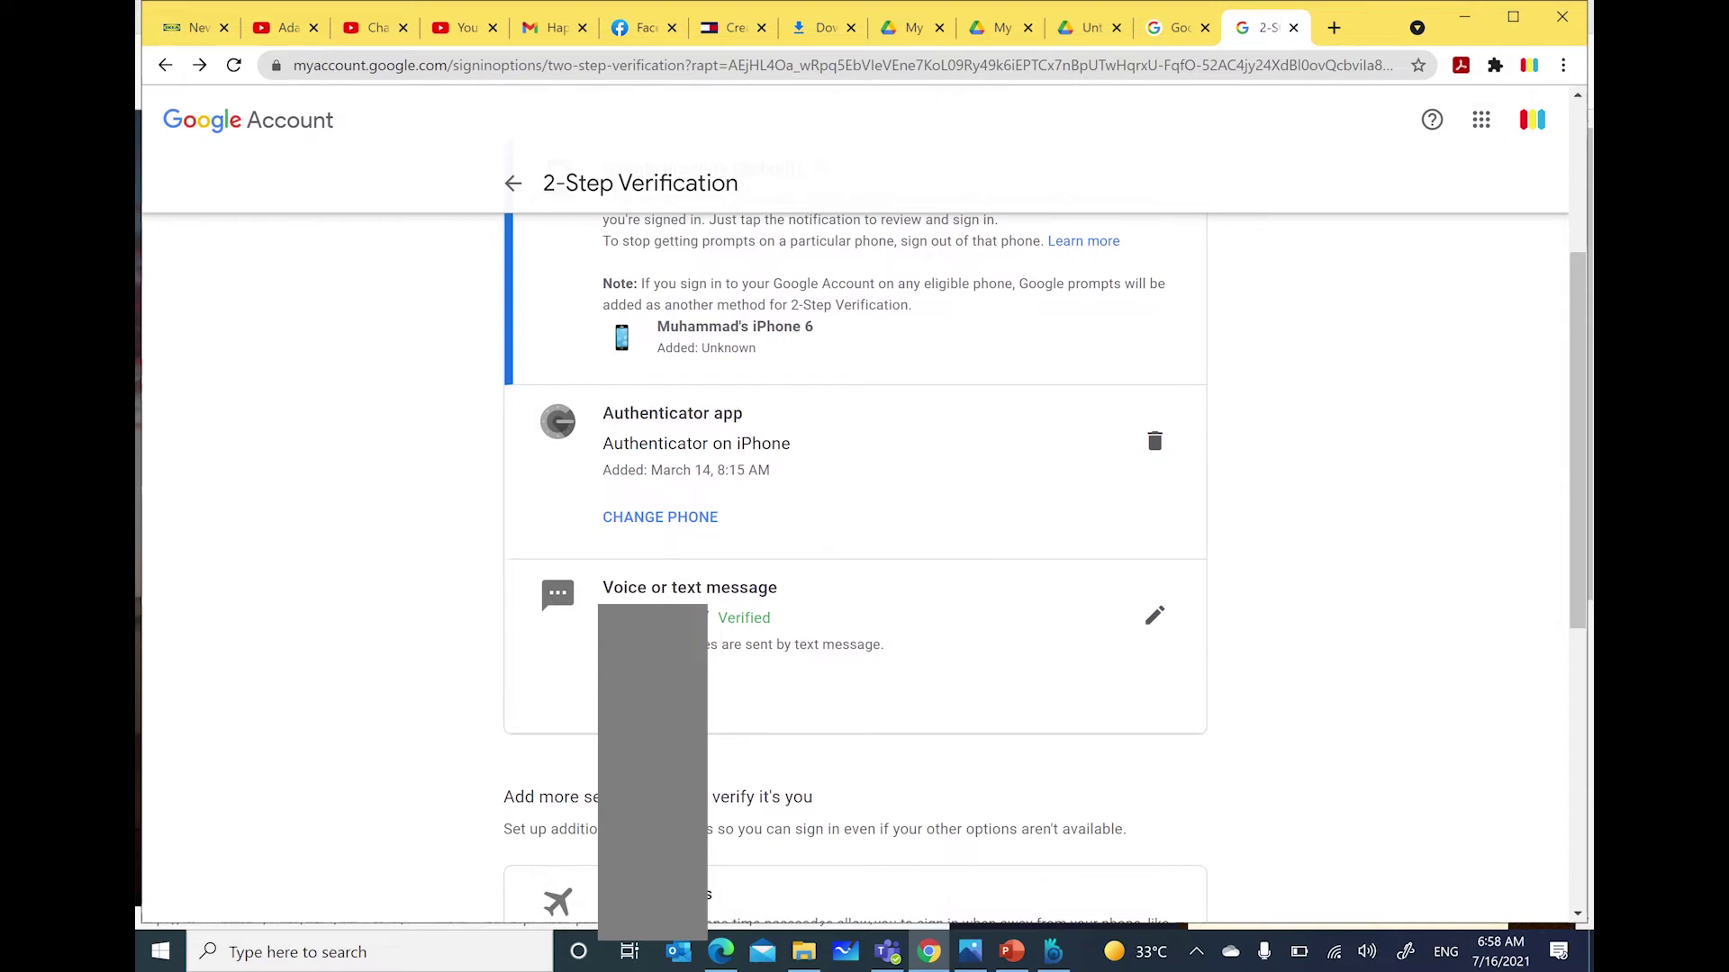
scroll(856, 541, "up", 4)
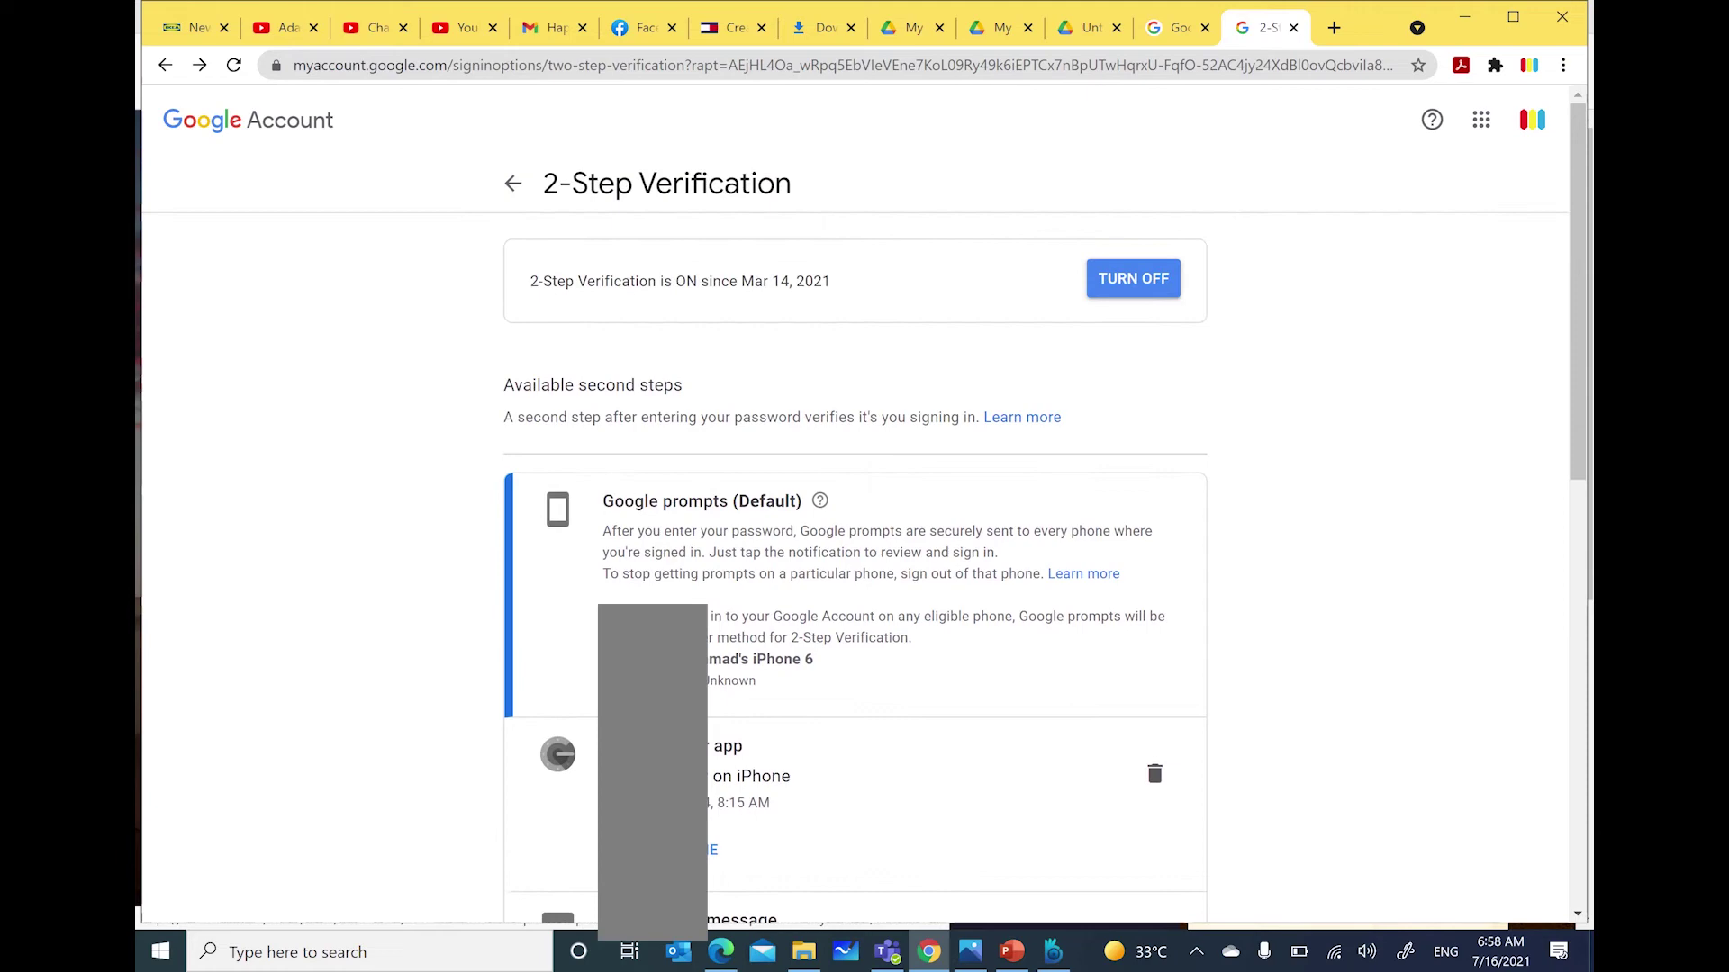
left_click(513, 182)
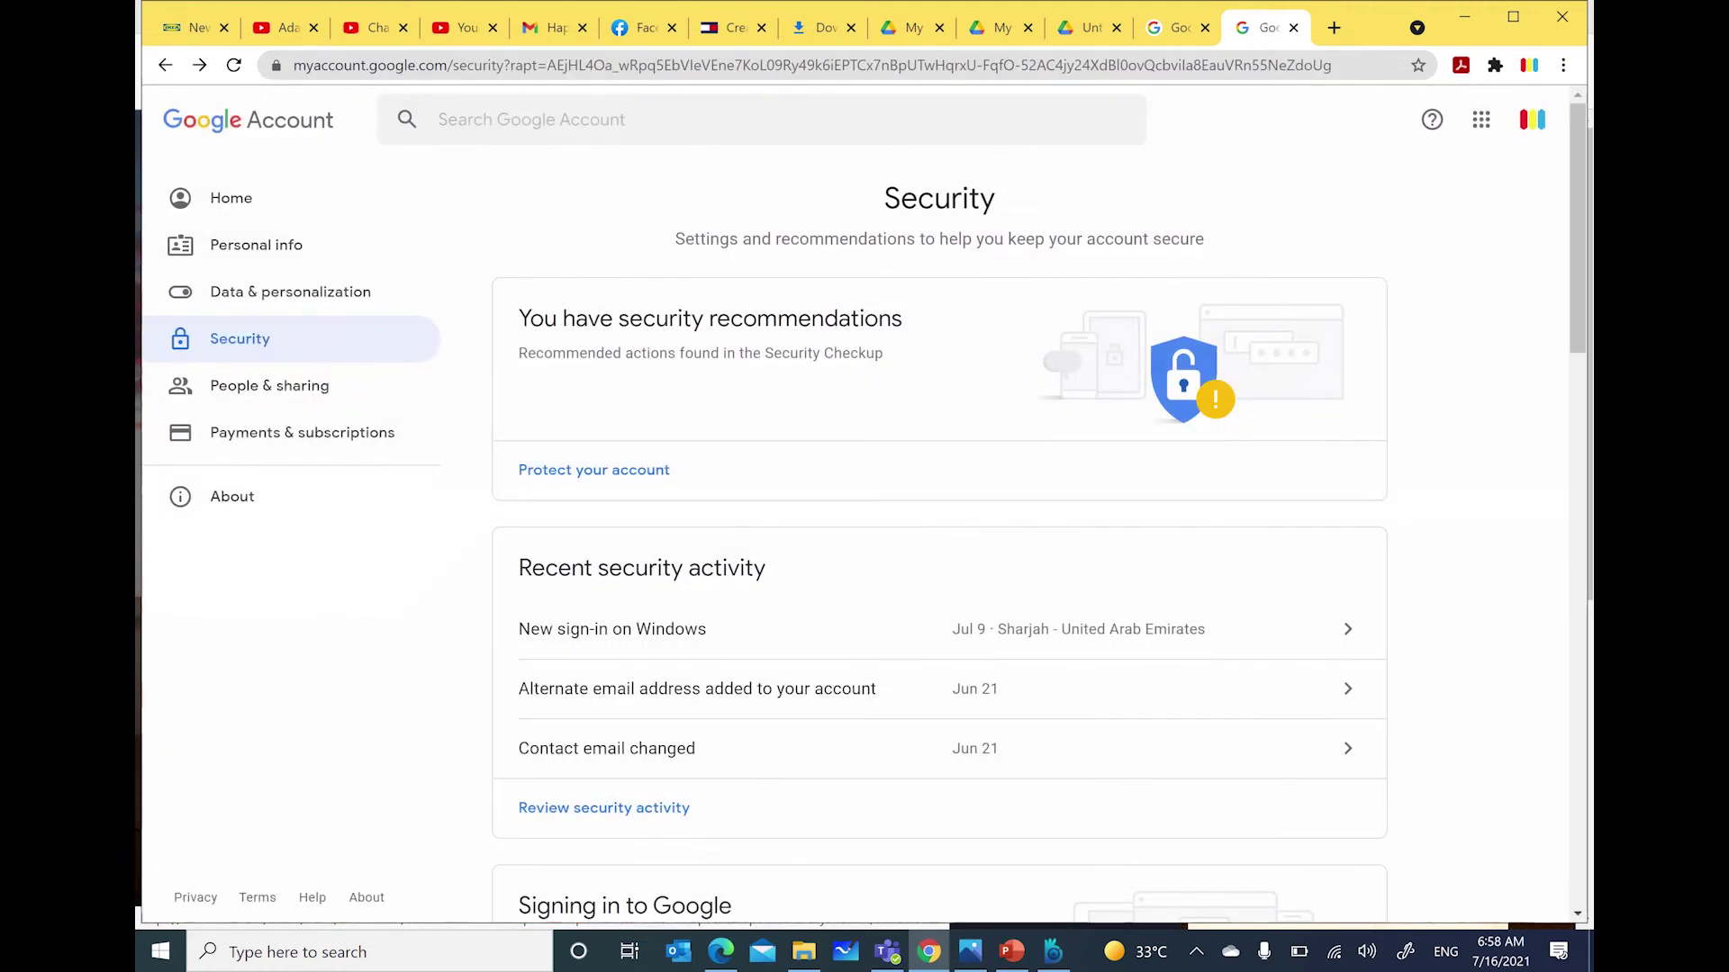
Step: Open Google Account from the apps grid in a new tab and scroll to Signing in to Google
left_click(1481, 120)
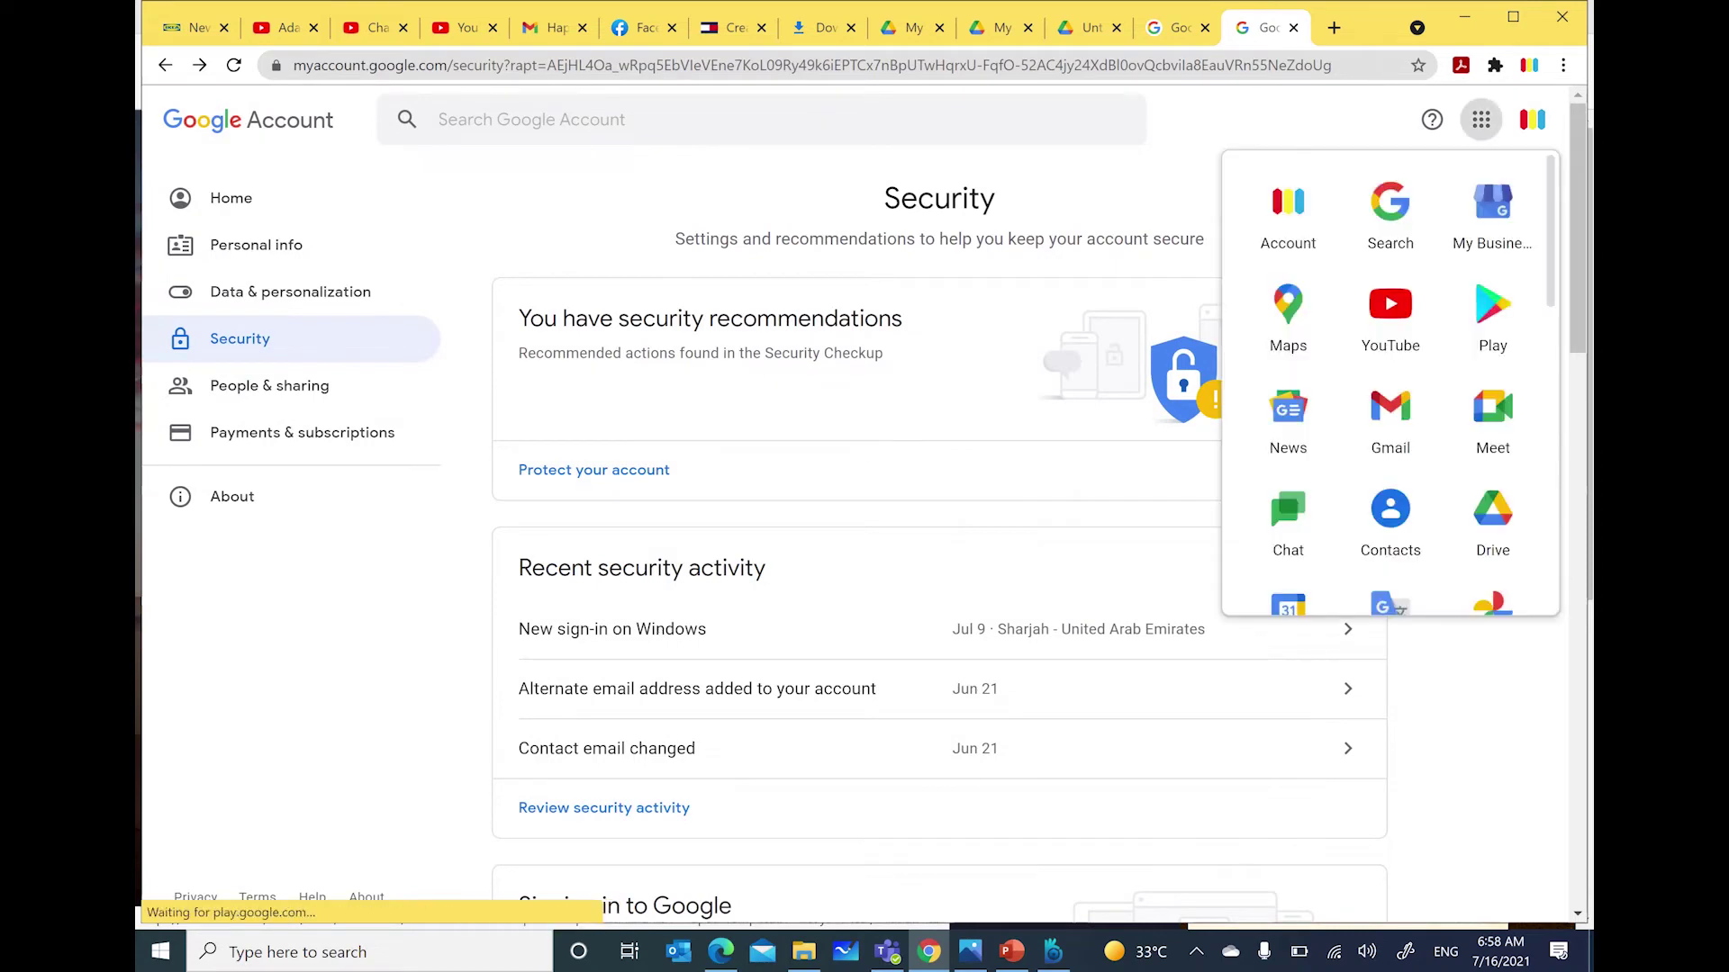
left_click(1288, 216)
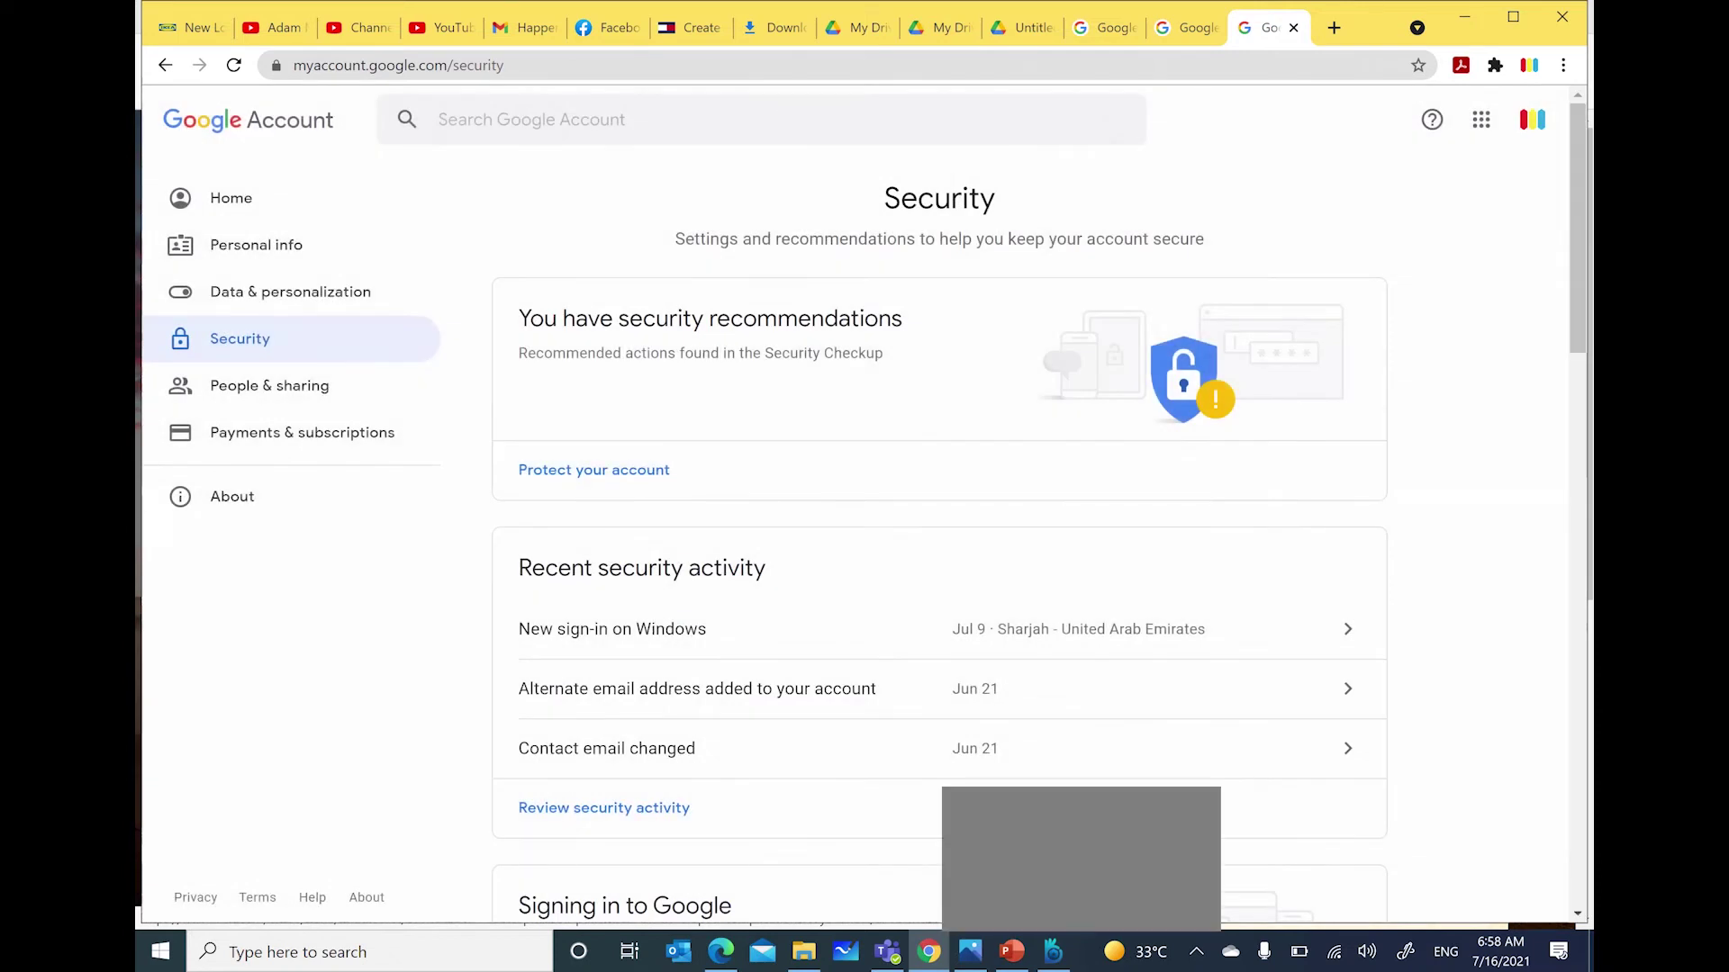
scroll(939, 540, "down", 3)
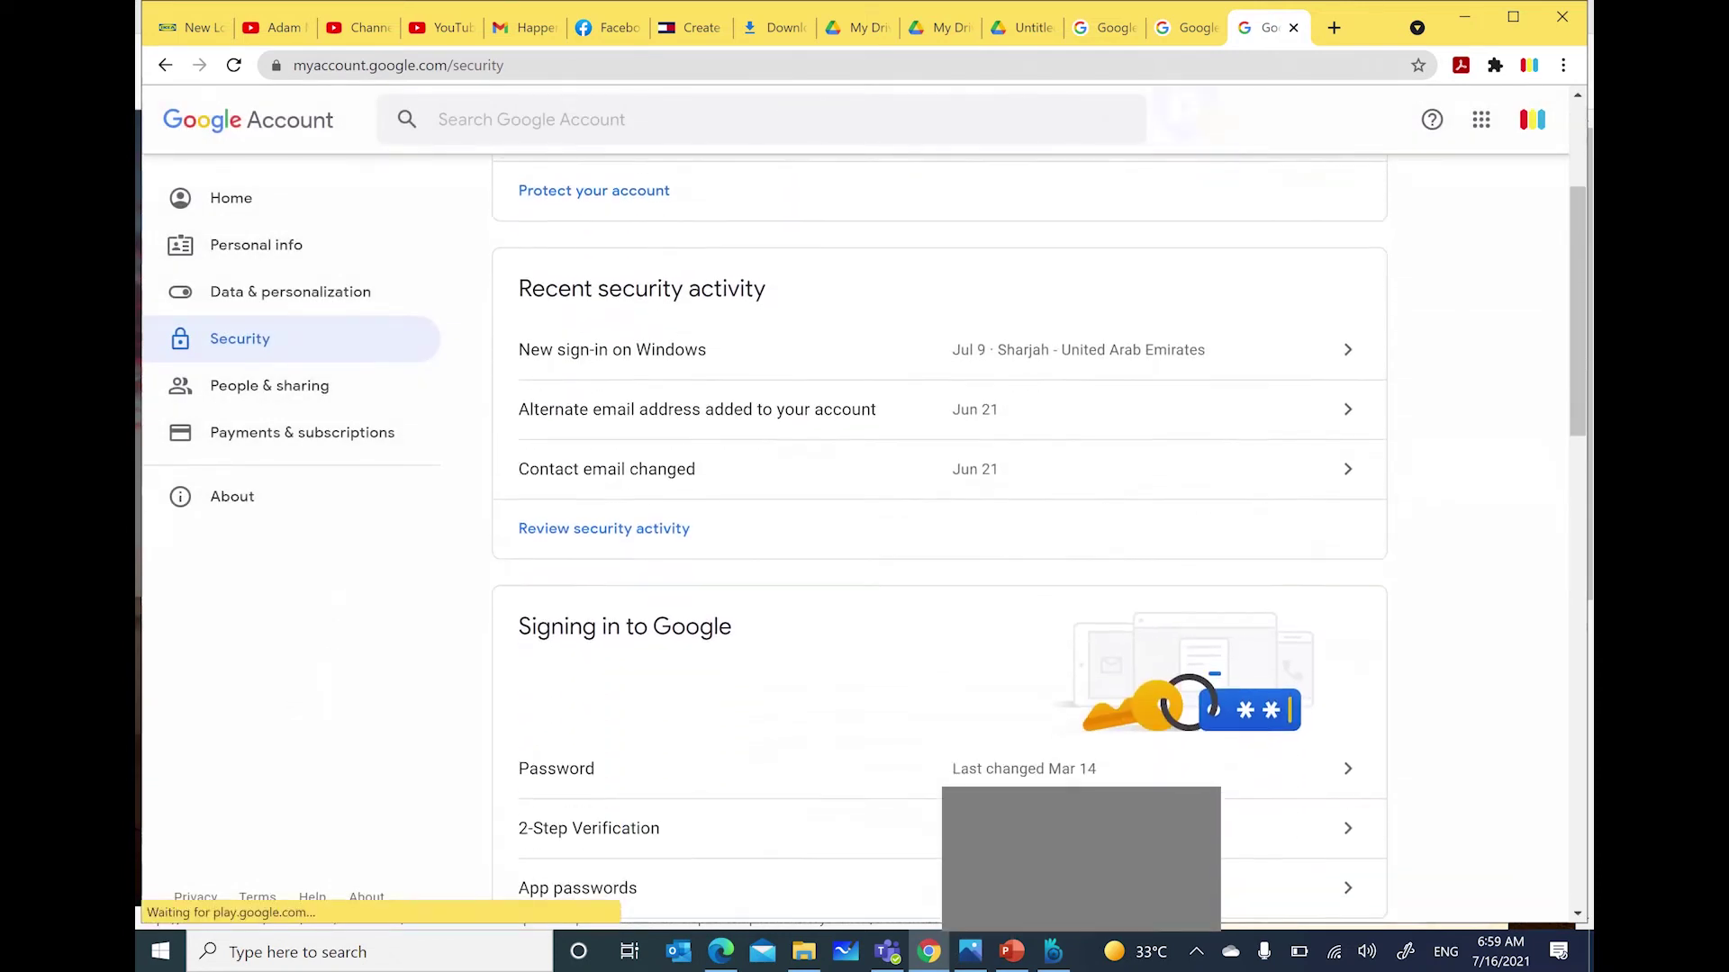
scroll(939, 540, "down", 4)
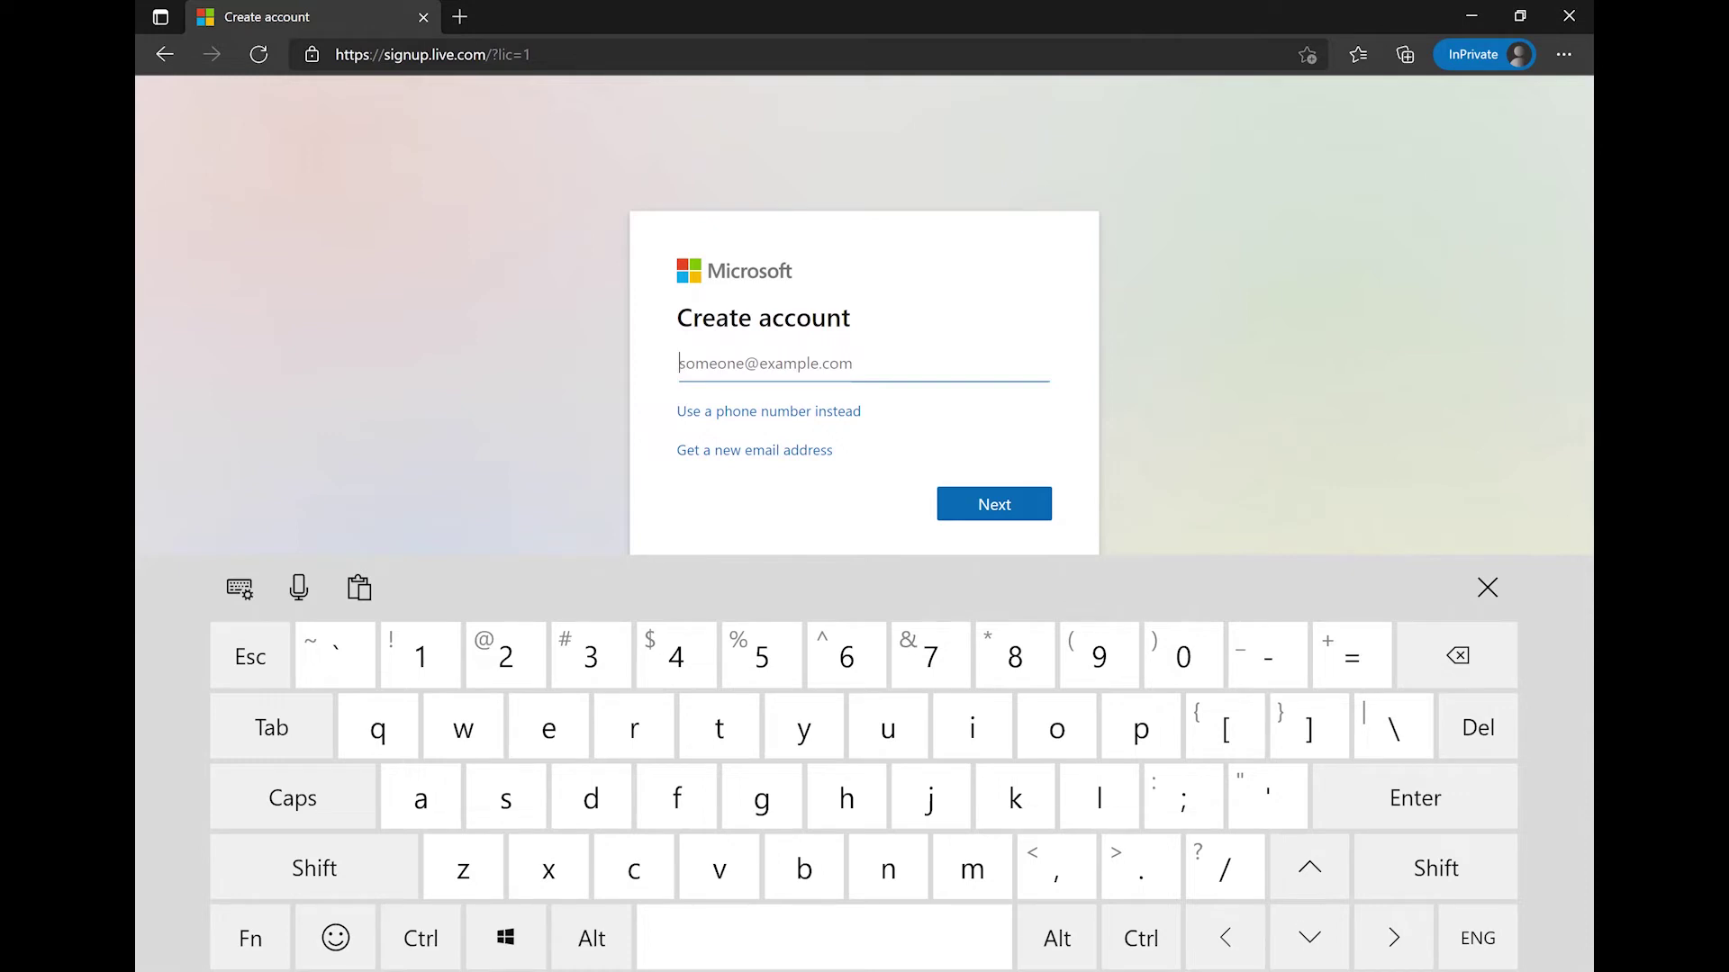
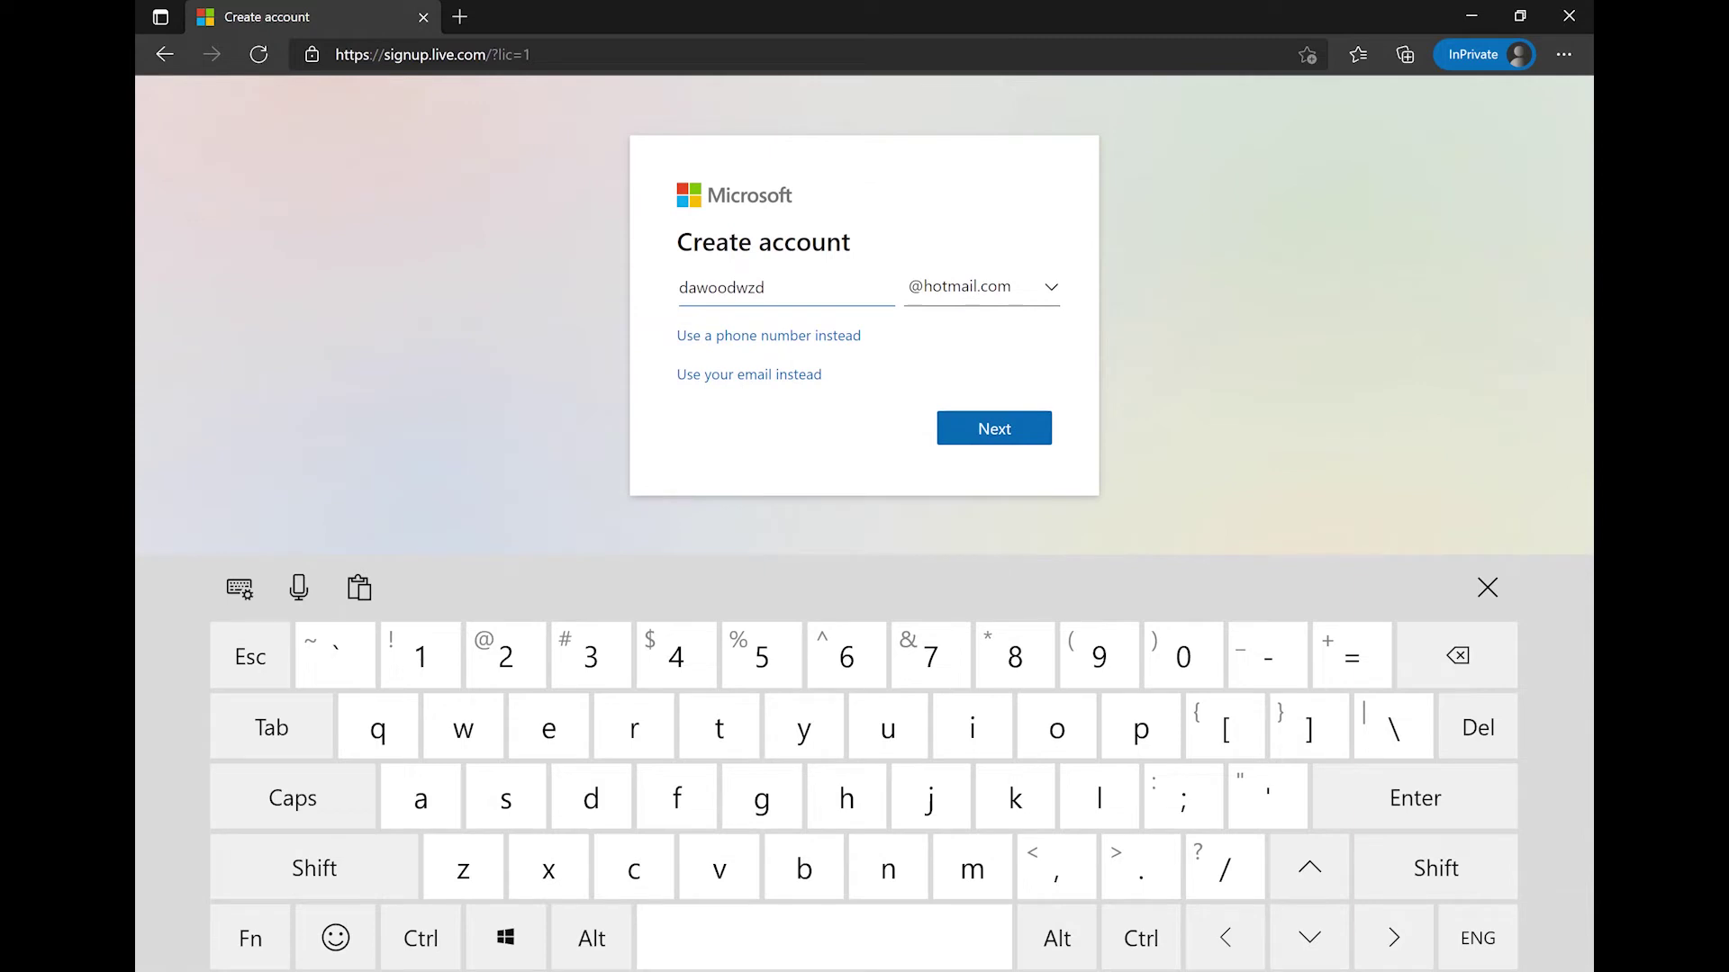
left_click(981, 286)
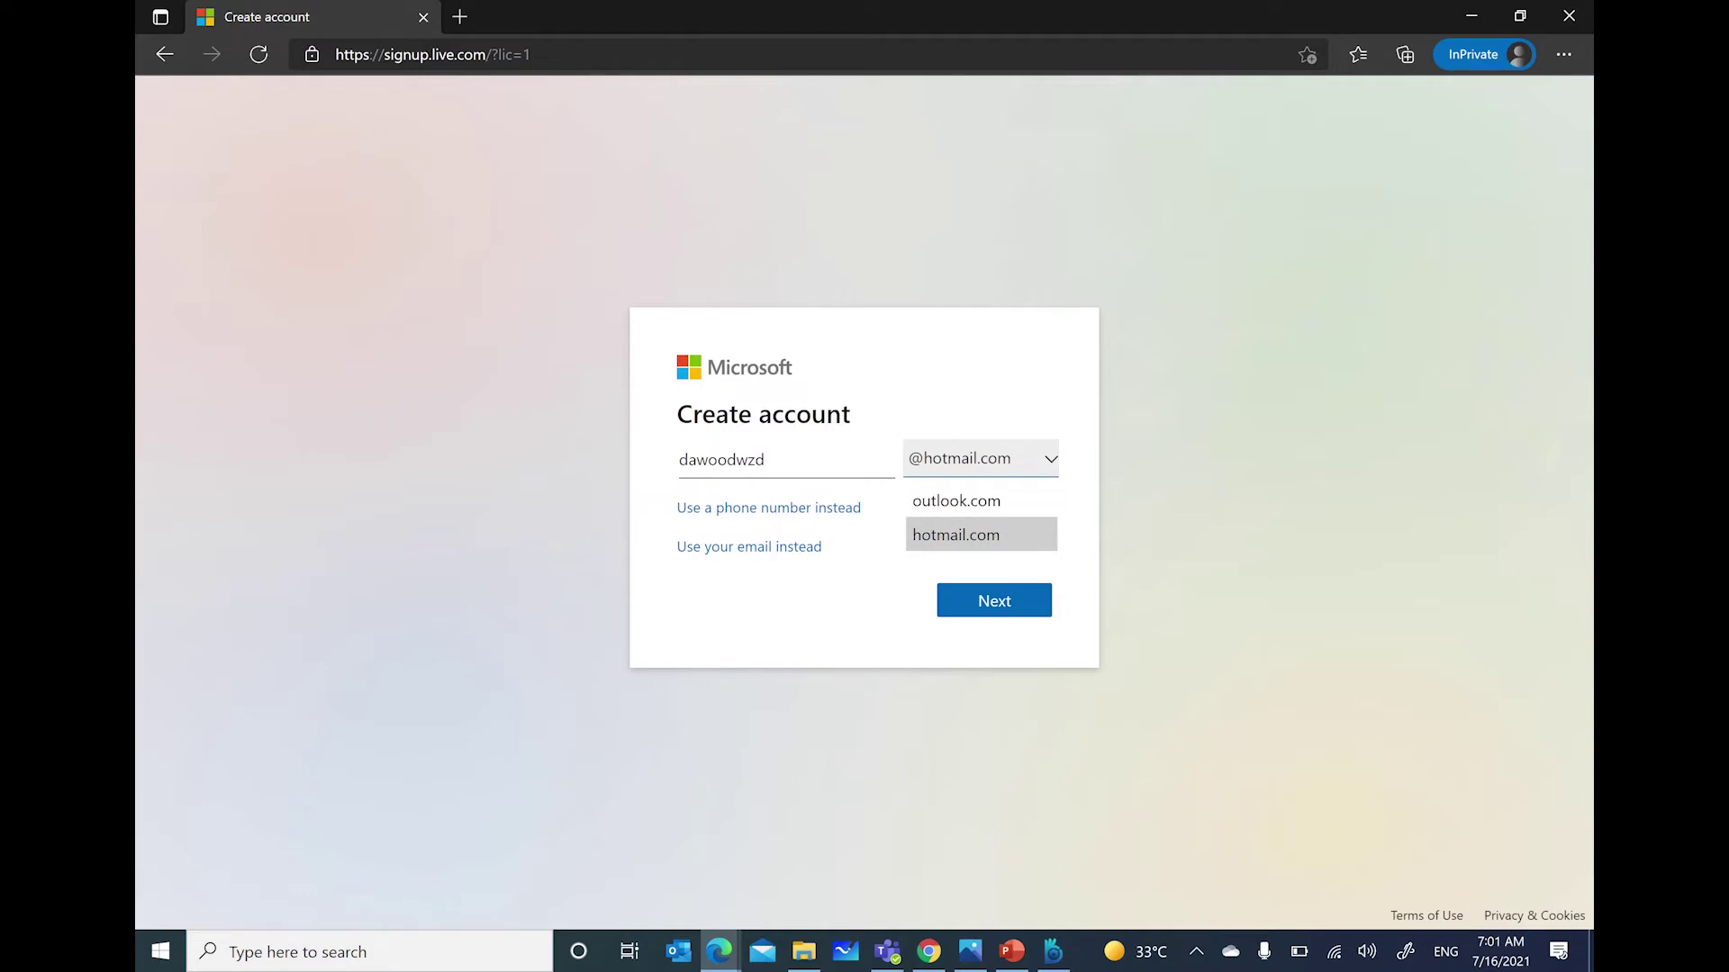
key("Up")
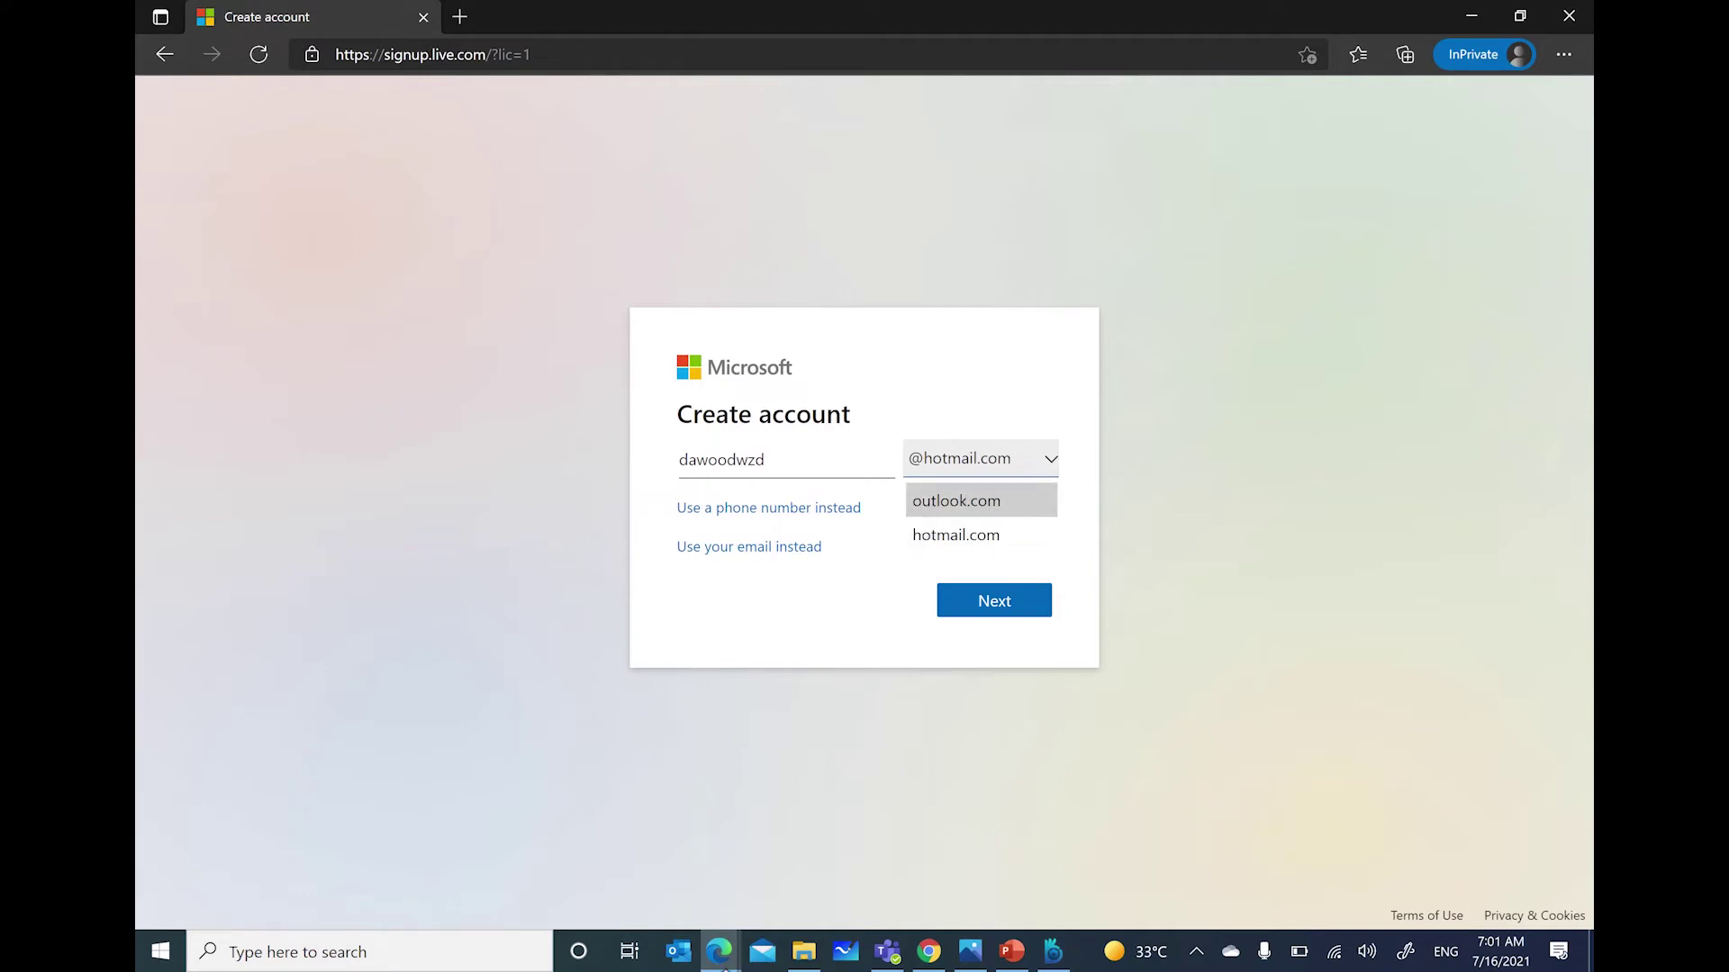
key("Return")
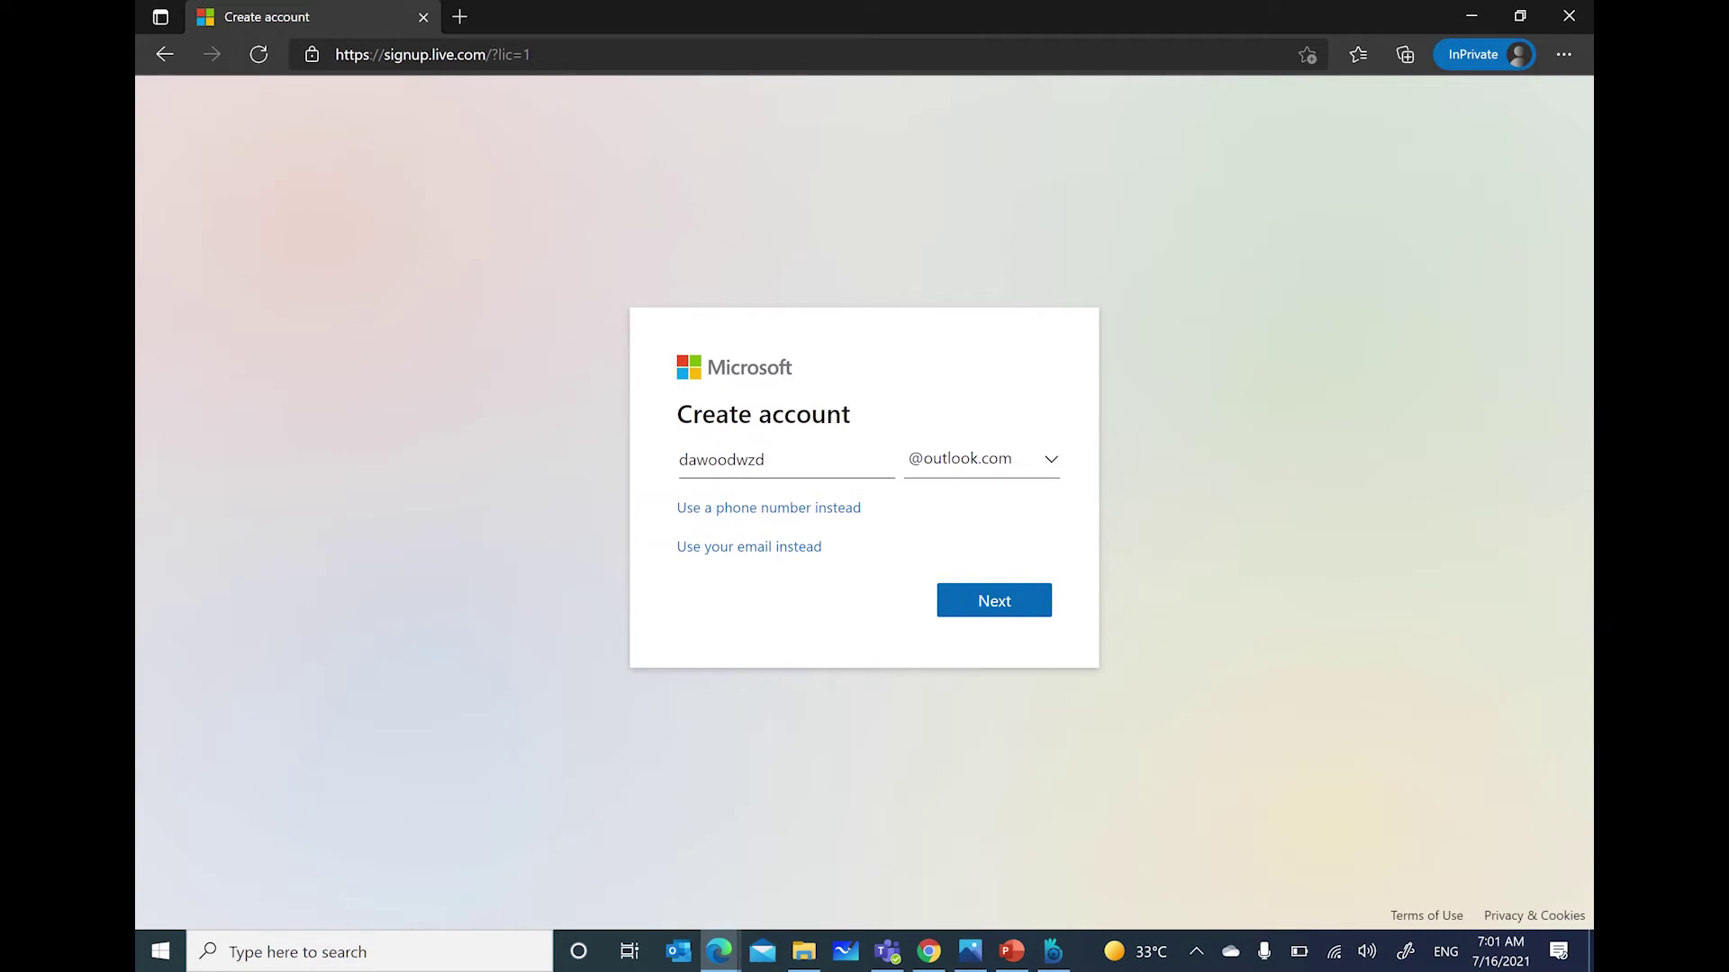
left_click(763, 460)
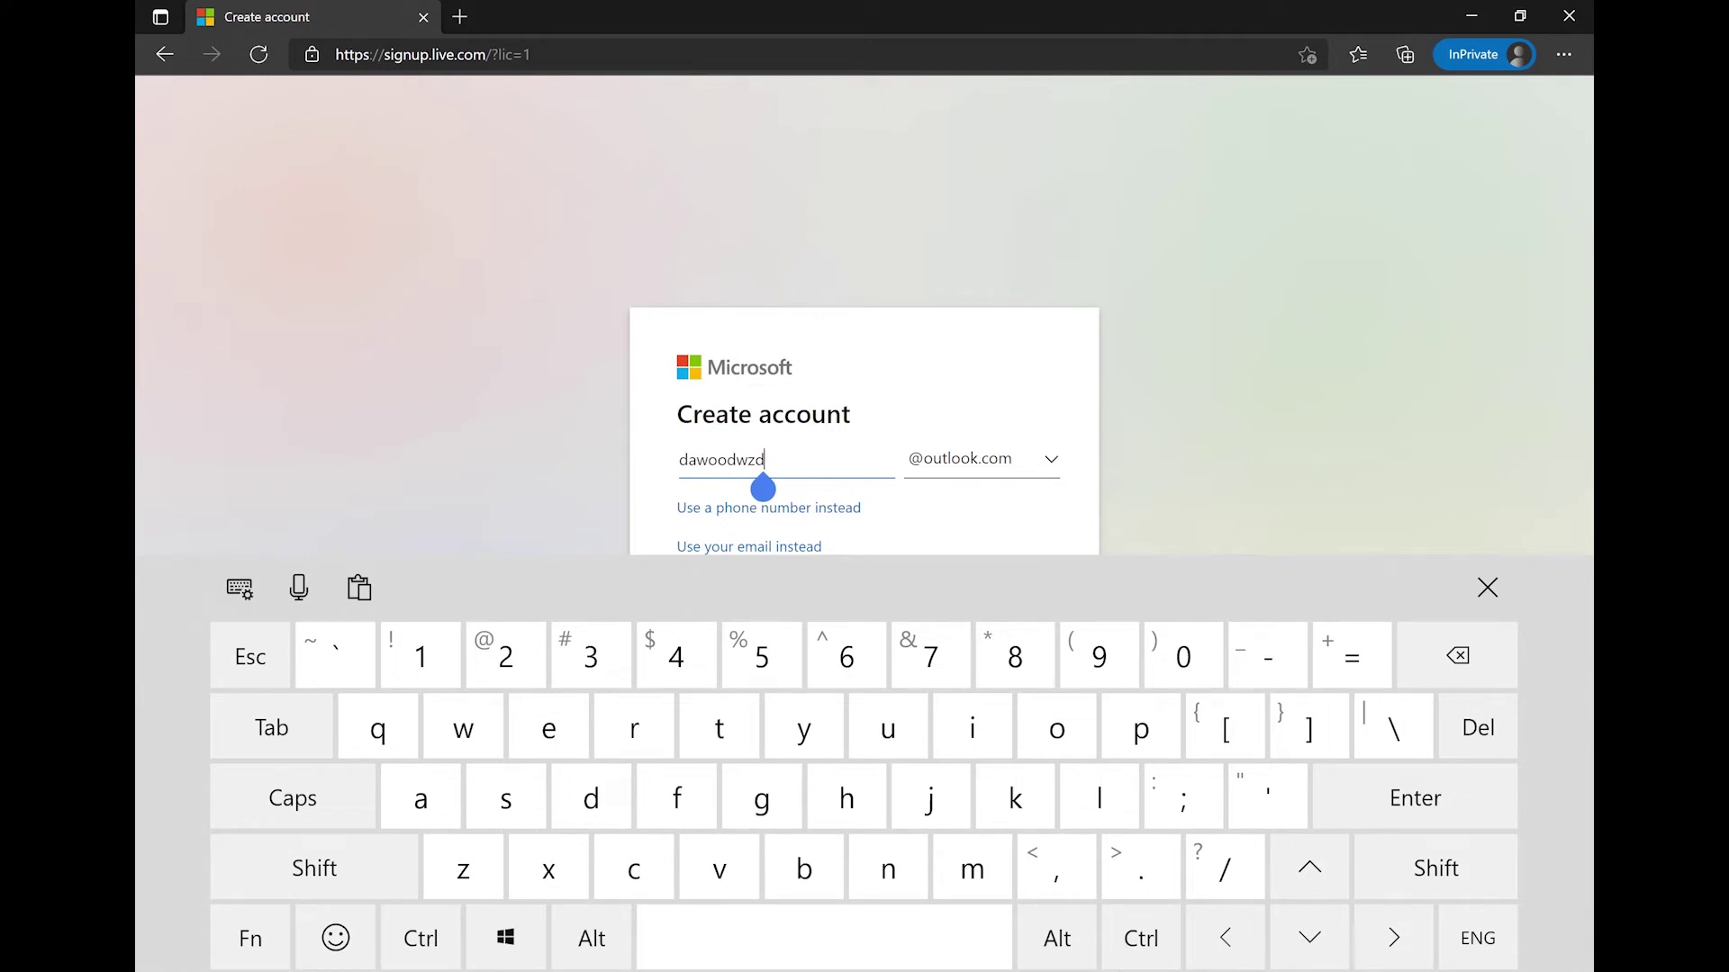
left_click(1457, 656)
left_click(1457, 655)
left_click(1457, 655)
left_click(1487, 587)
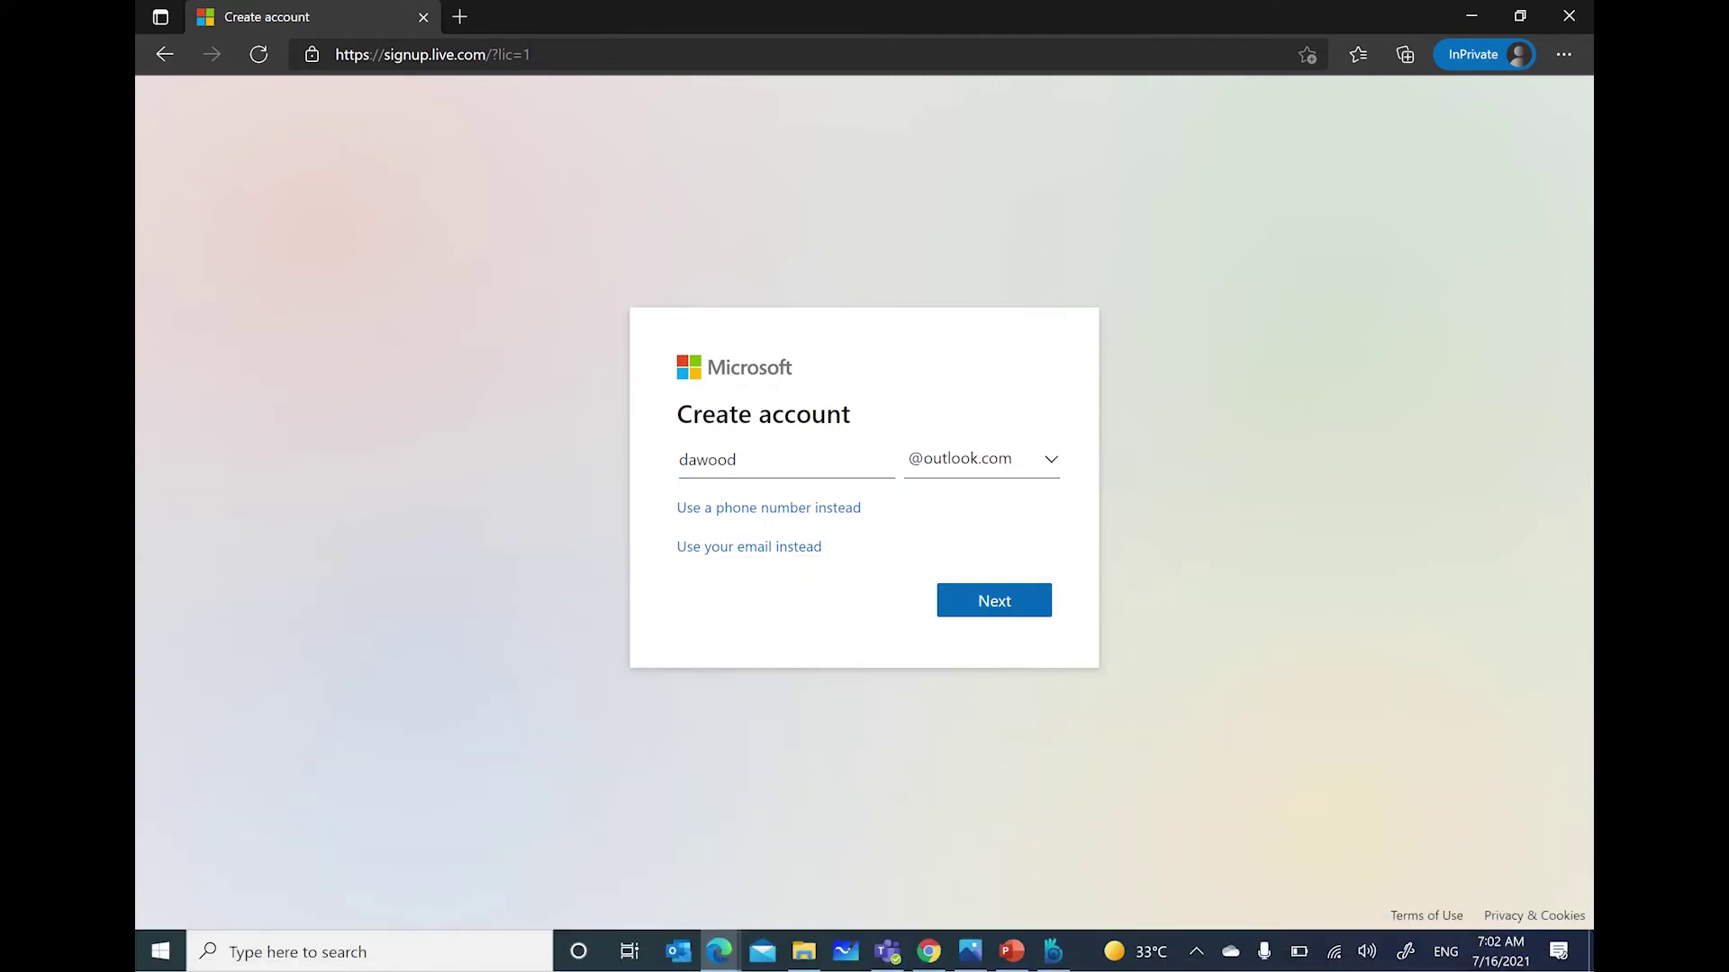
left_click(994, 600)
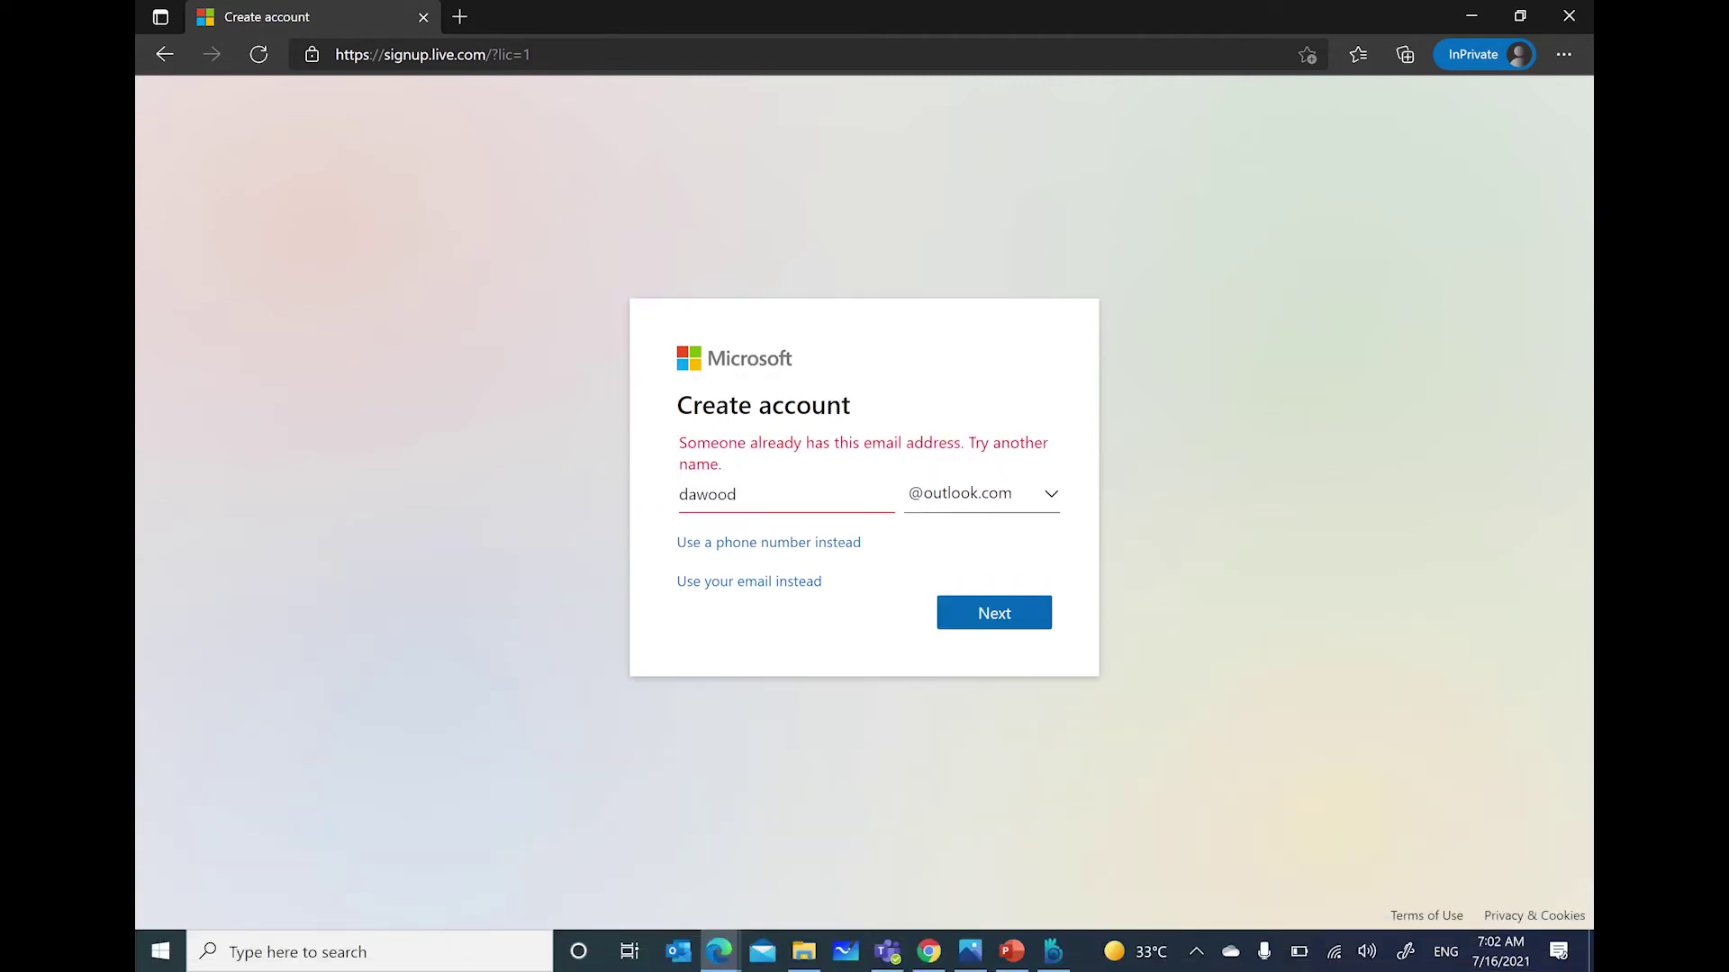
left_click(736, 496)
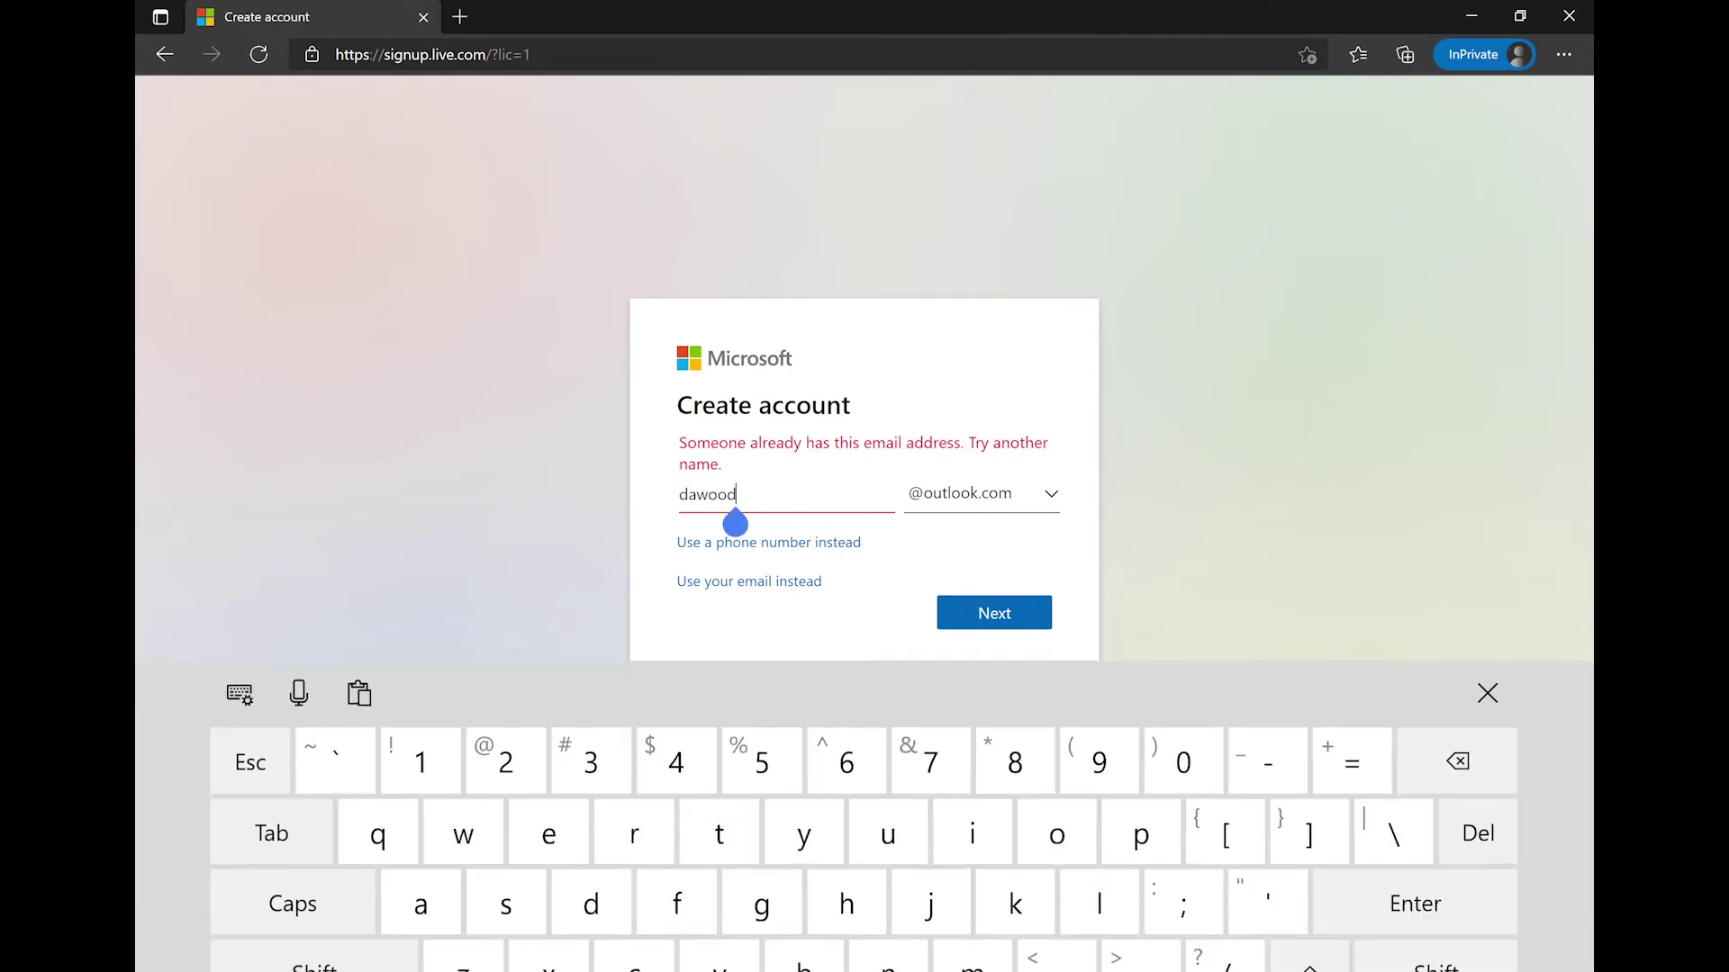
left_click(463, 728)
left_click(463, 869)
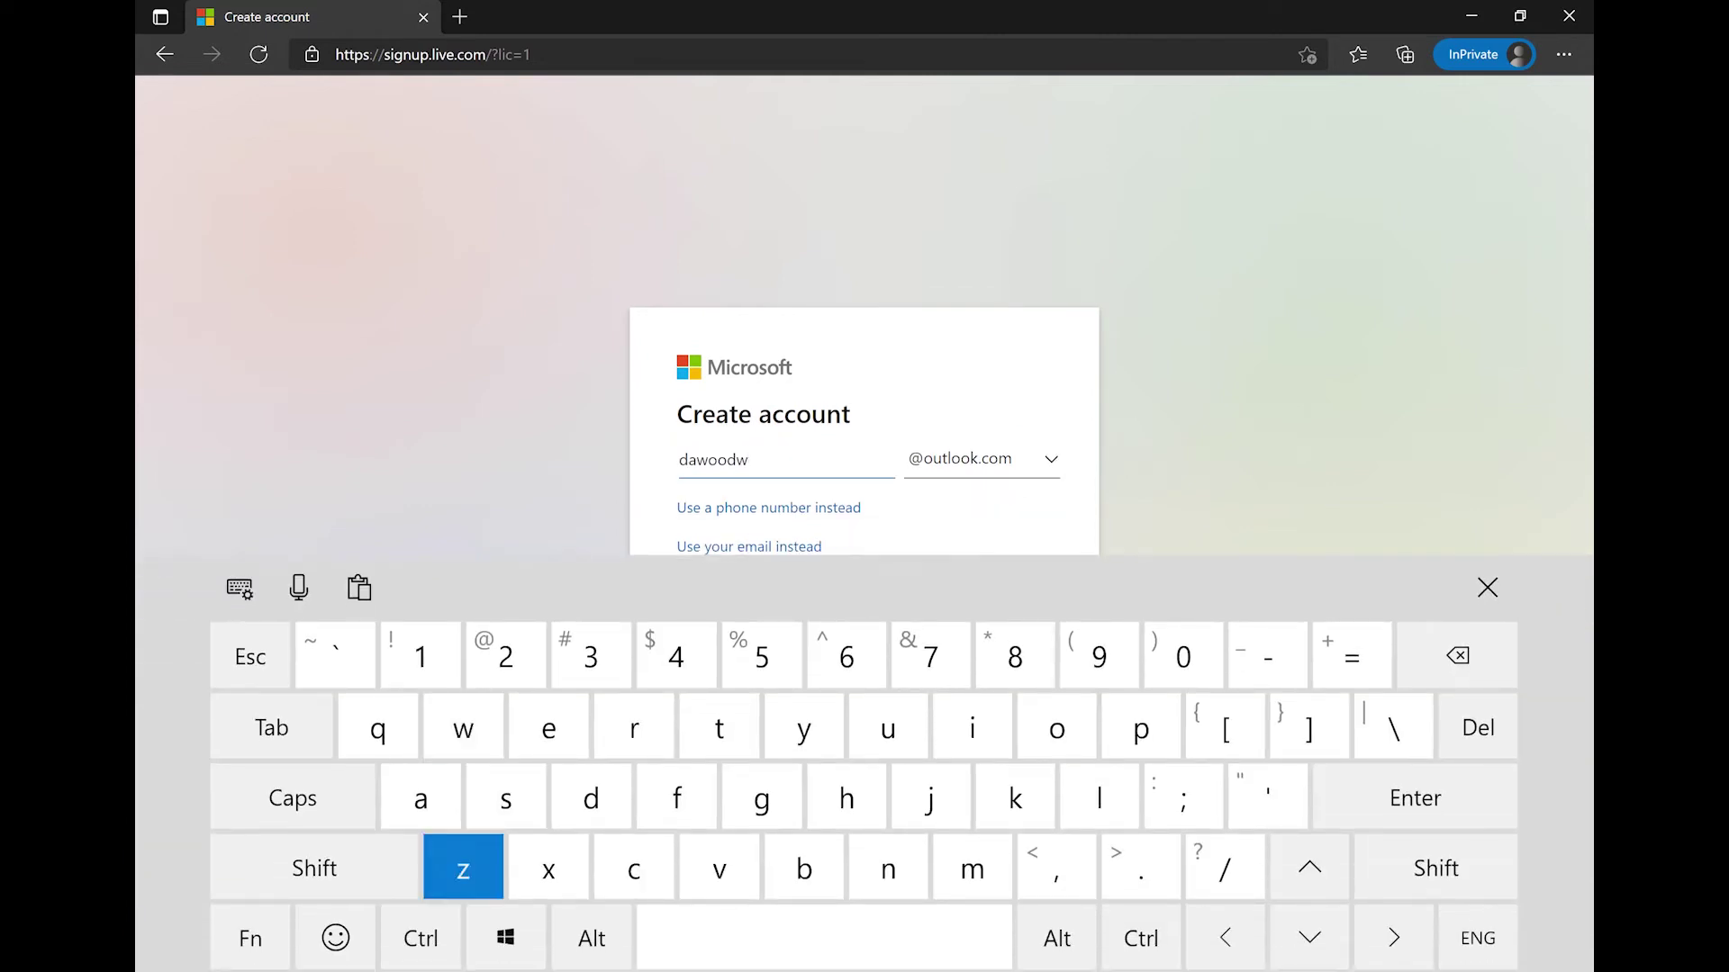
left_click(591, 797)
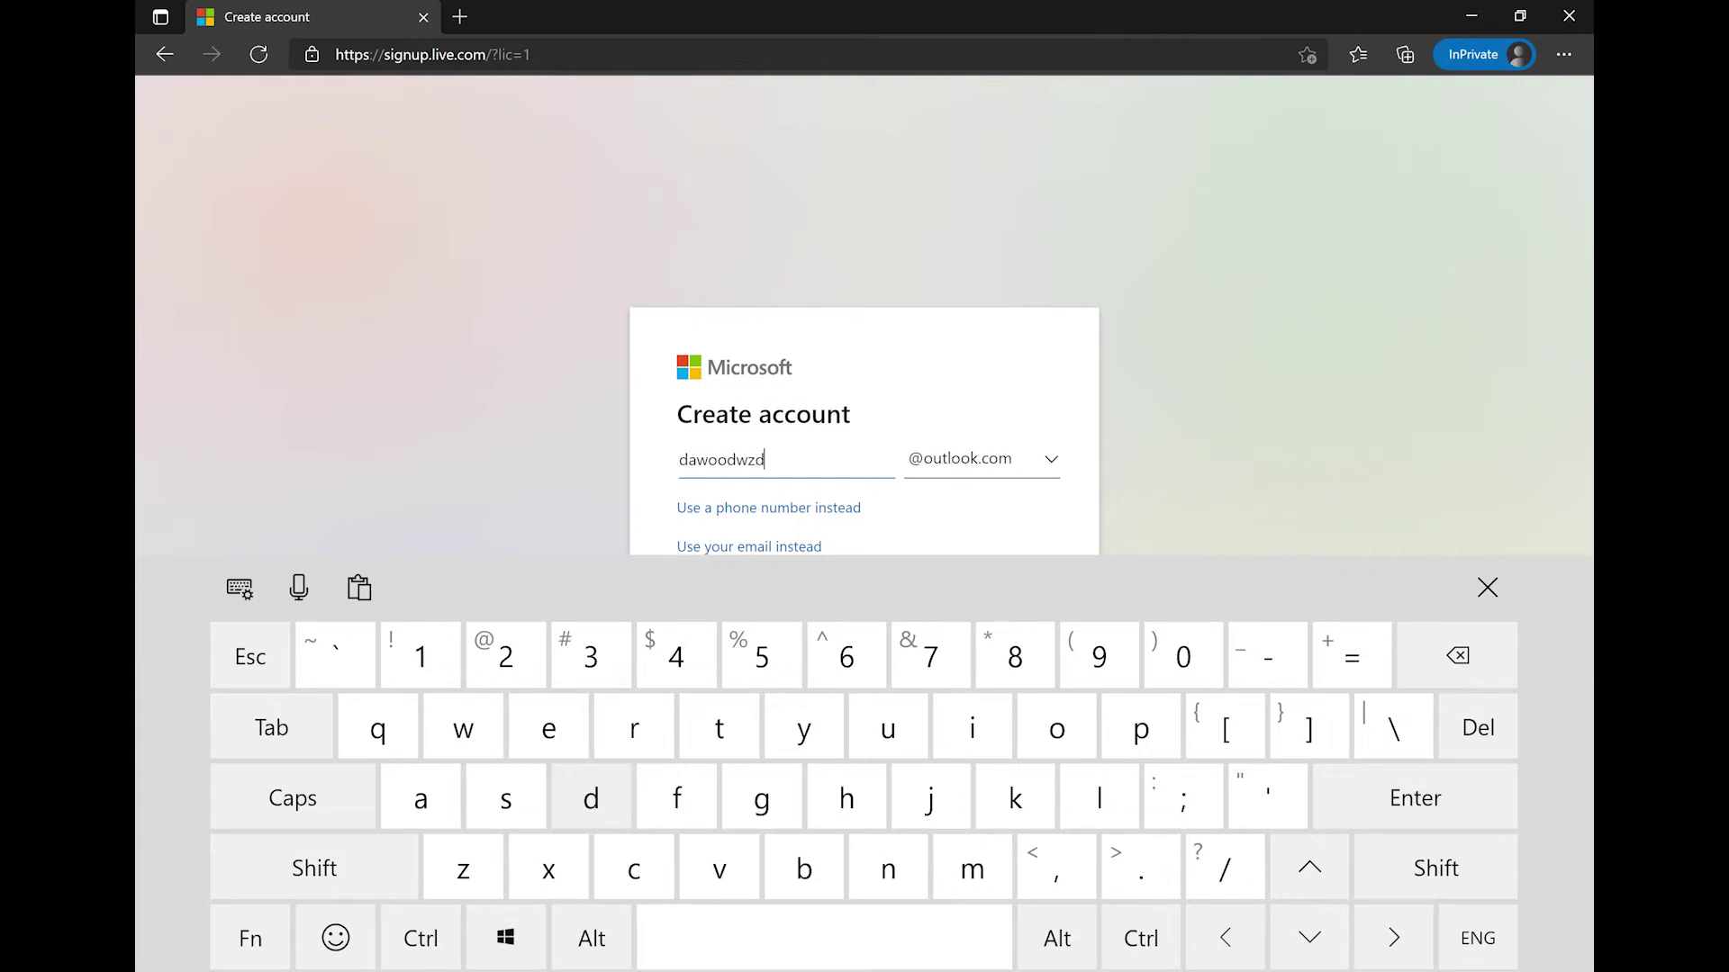
left_click(1488, 587)
left_click(992, 598)
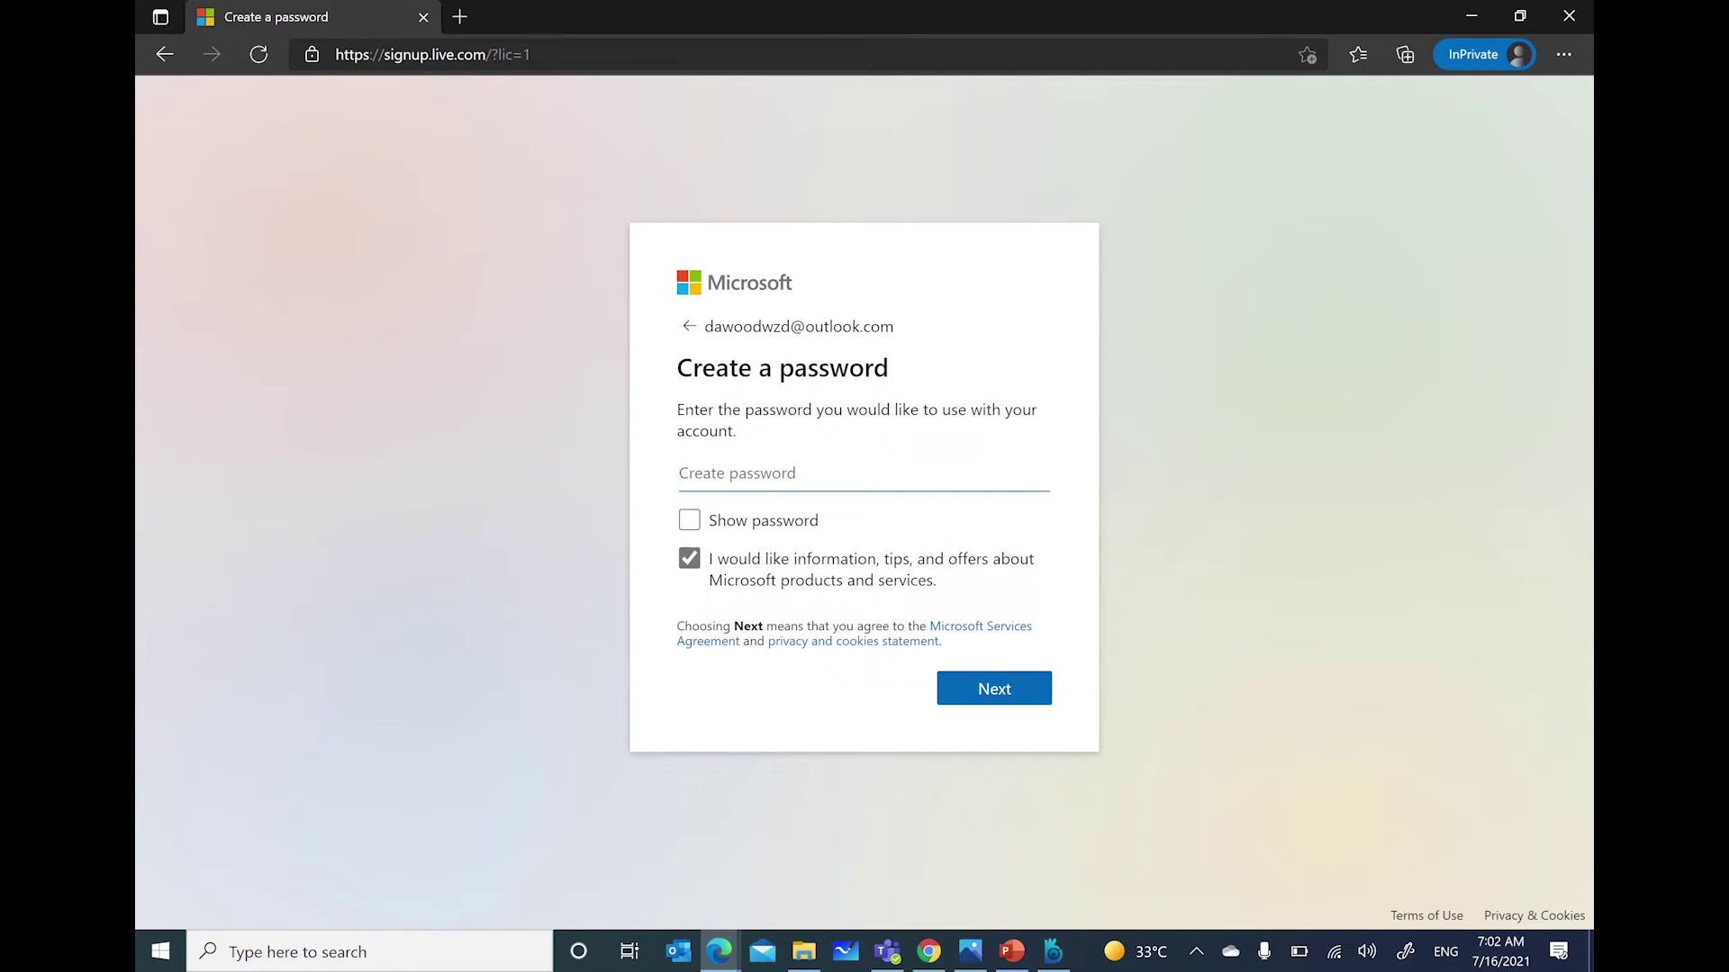
left_click(689, 326)
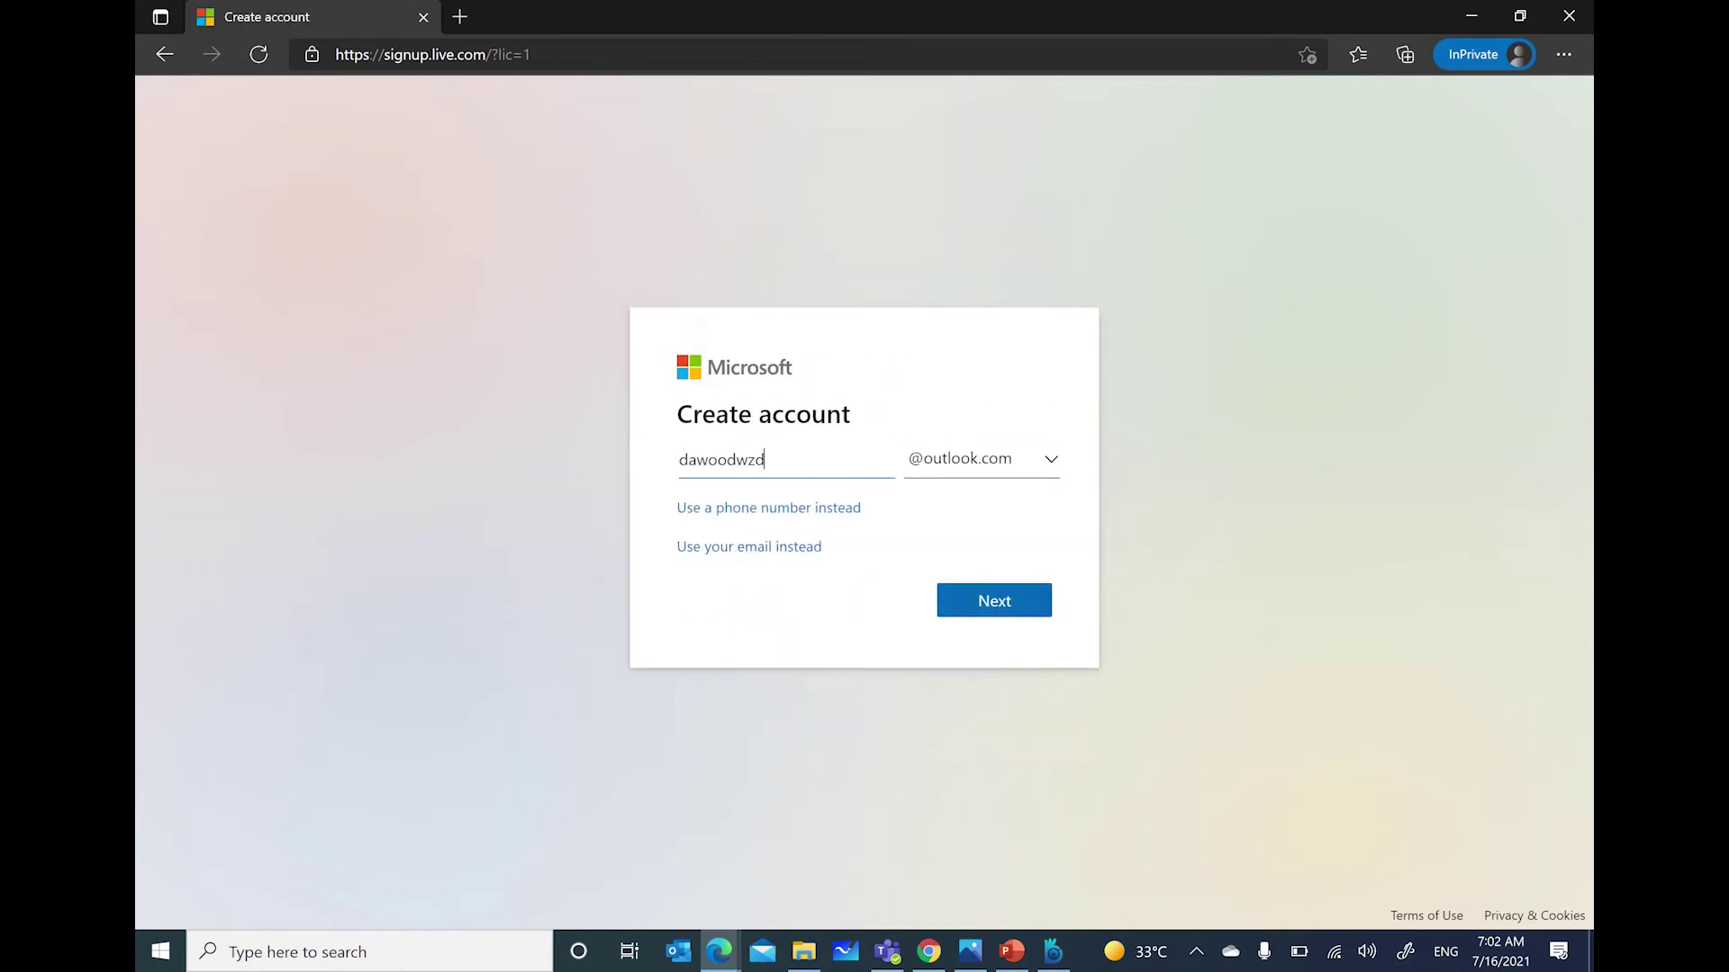
left_click(765, 461)
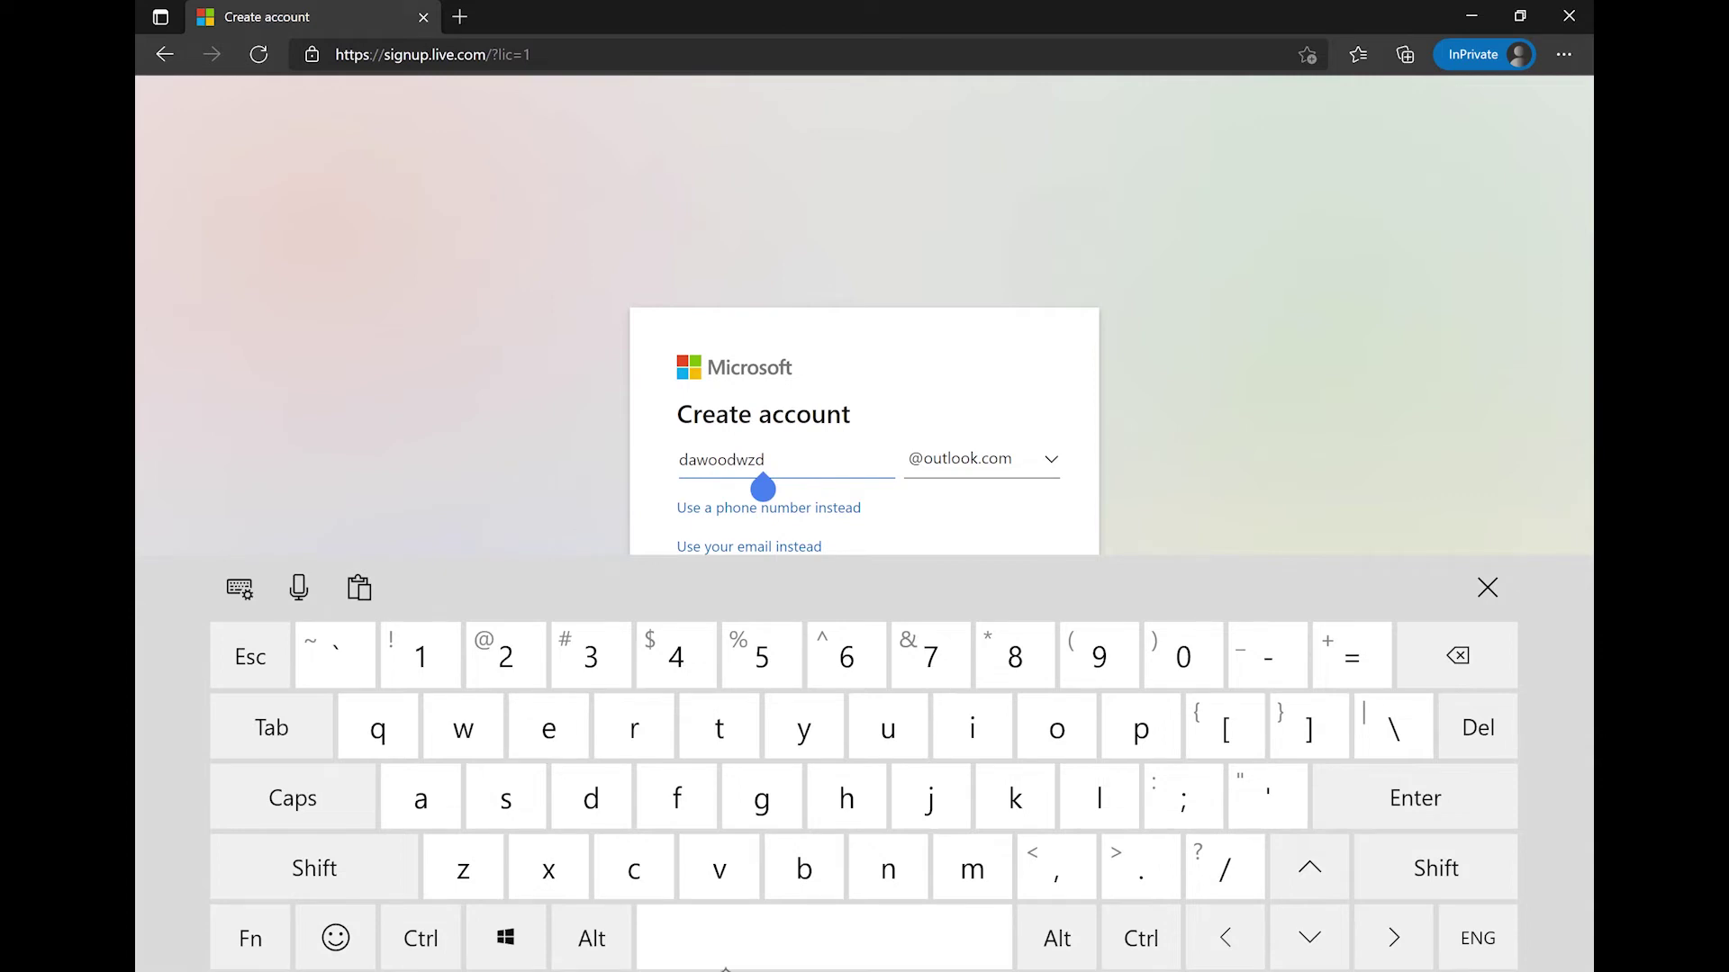
Step: Append two extra letters to the username and submit the outlook.com address
type("pk")
key("Return")
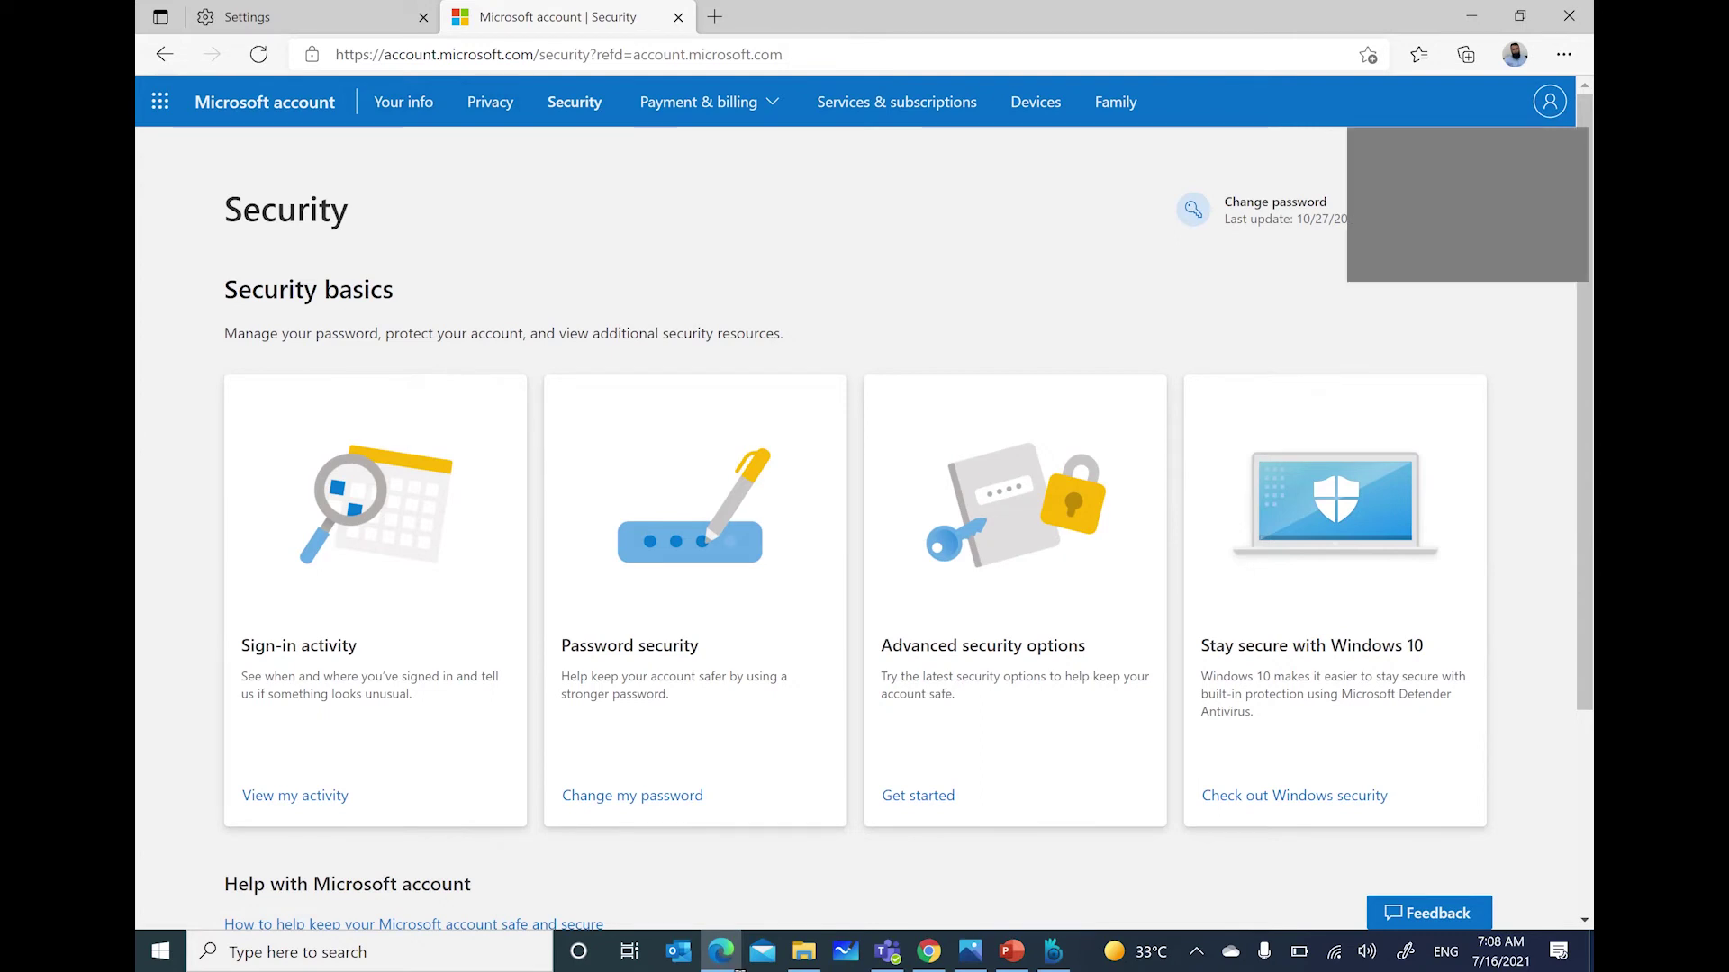
Step: Confirm the signed-in account, then open Advanced security options from the Security page
left_click(1549, 101)
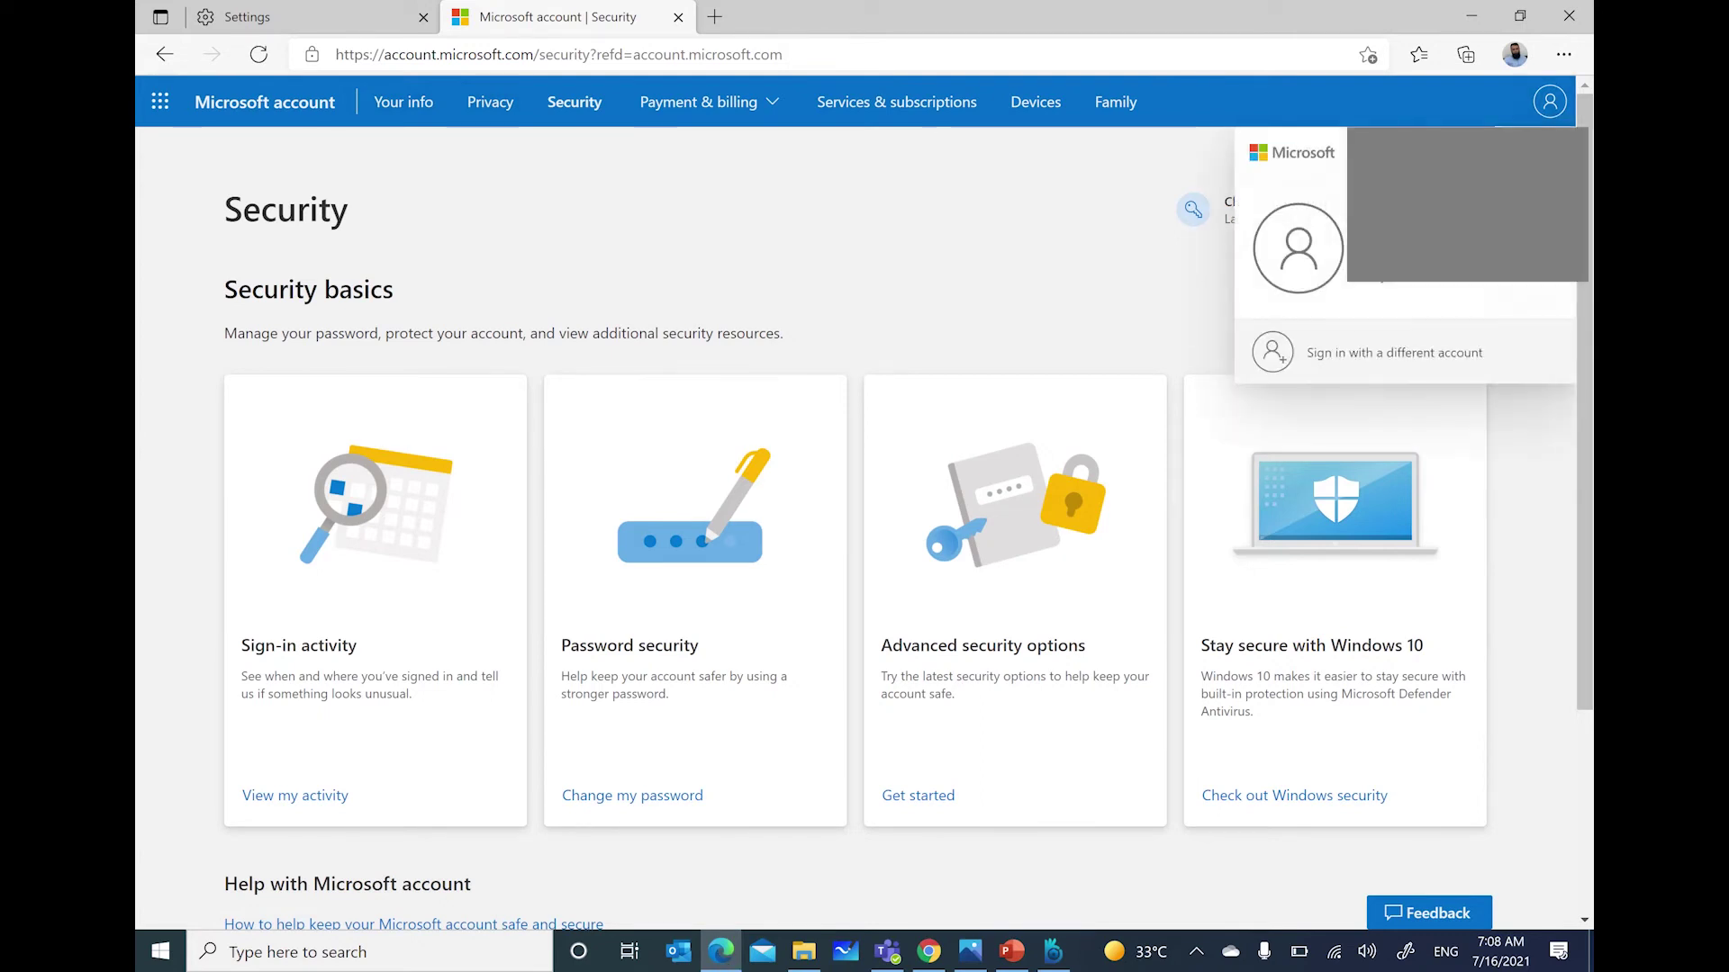
key("Escape")
left_click(574, 102)
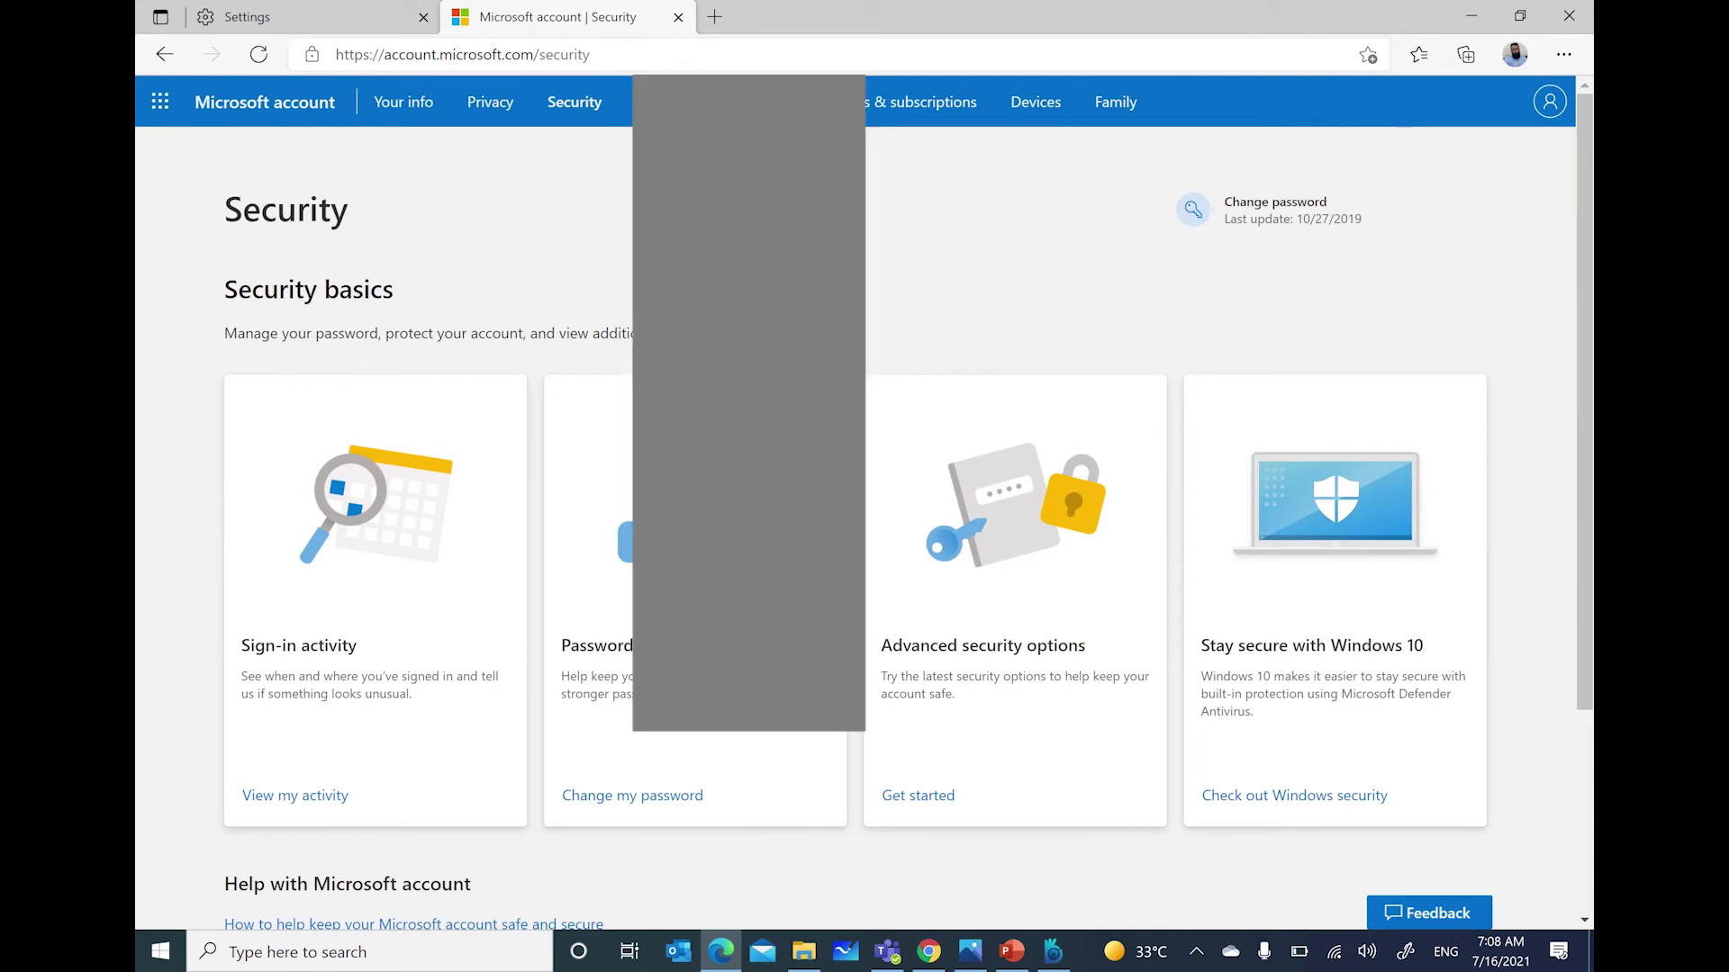
left_click(1003, 623)
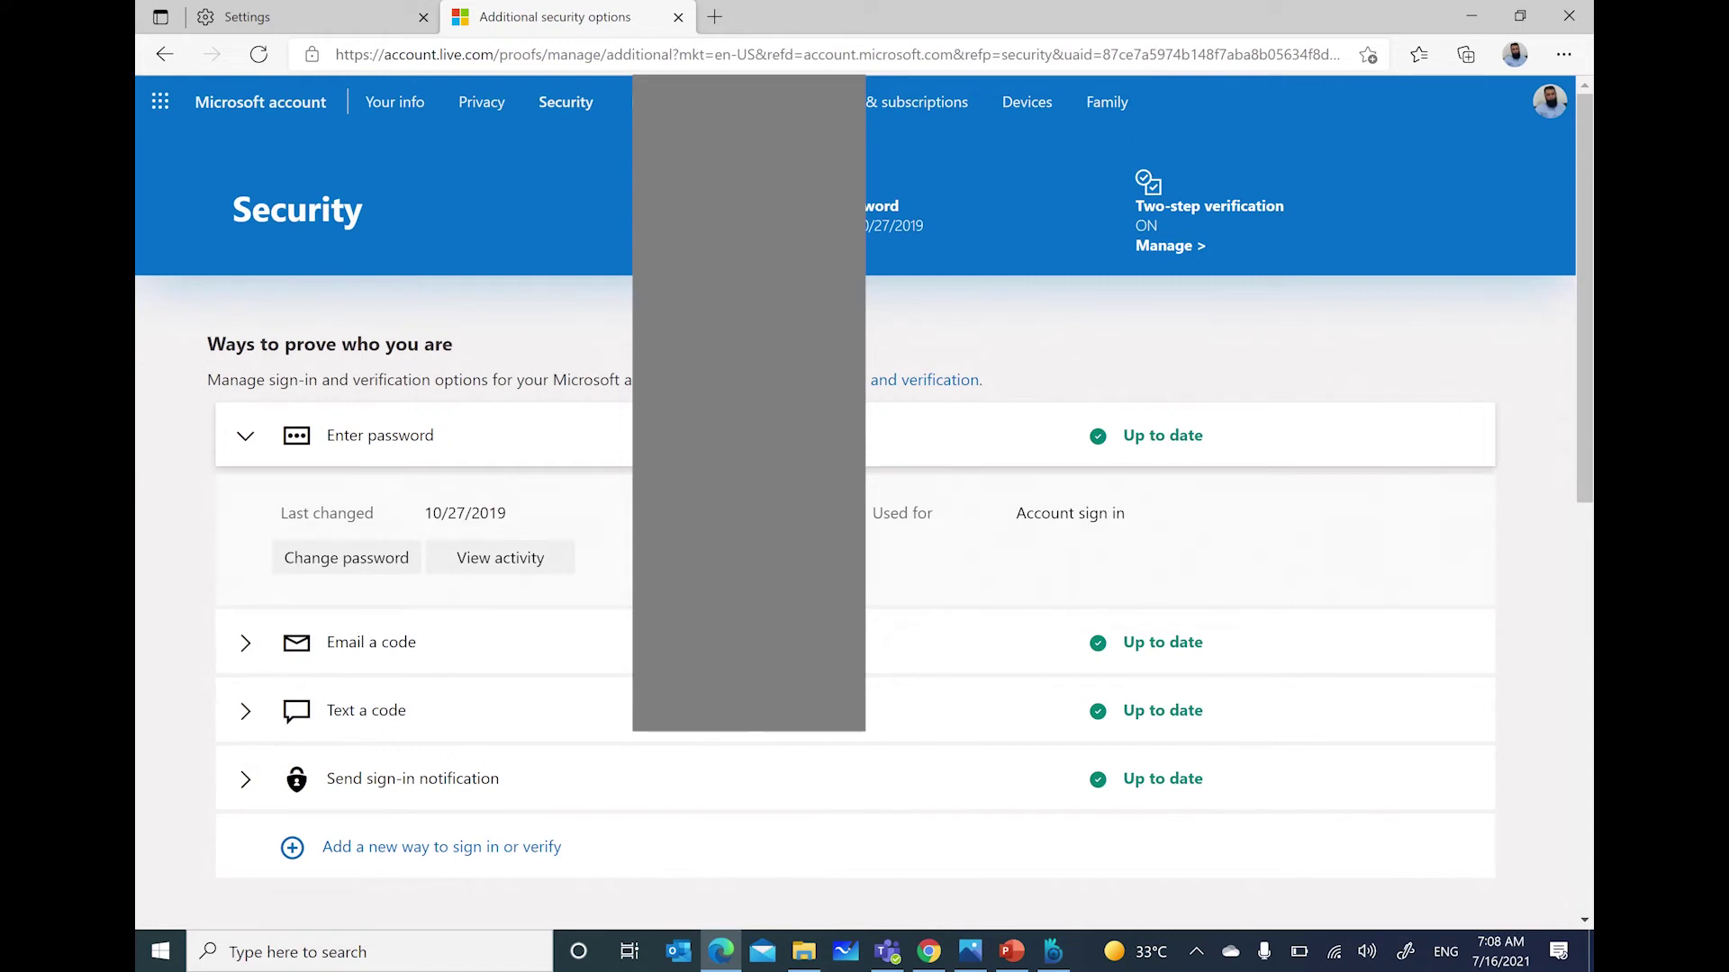
Step: Expand Send sign-in notification (added 12/3/2017, last used 10/23/2020) and review App passwords and Sign me out
scroll(864, 495, "down", 2)
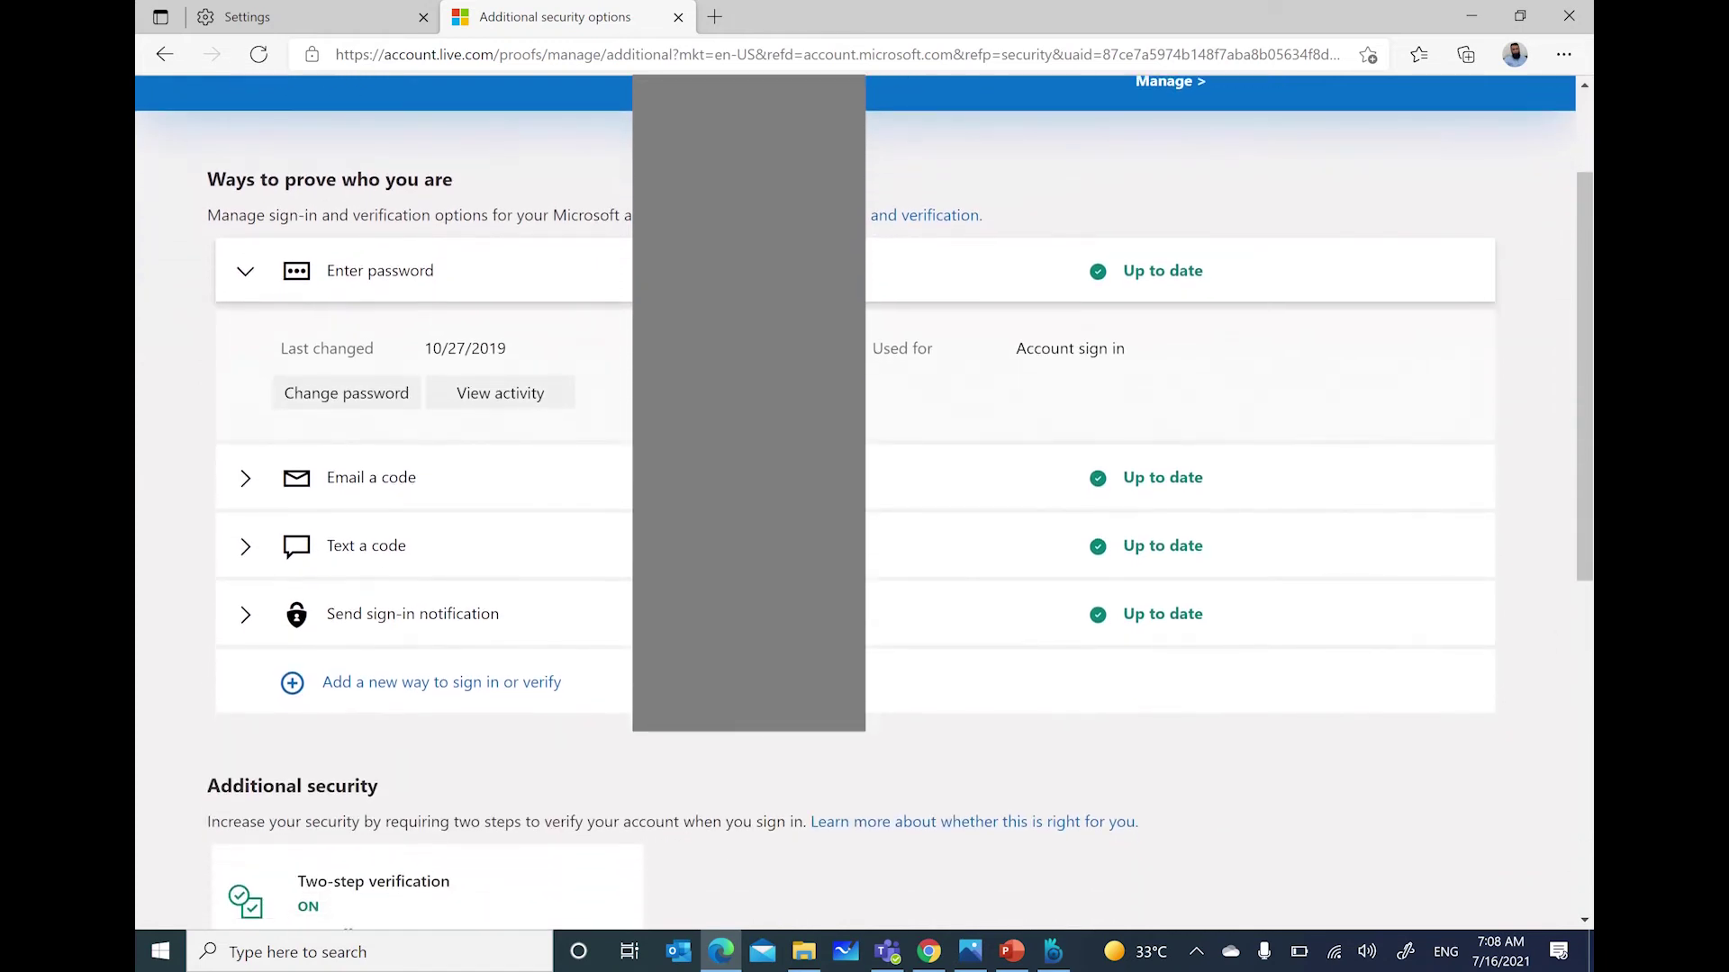
scroll(865, 504, "down", 1)
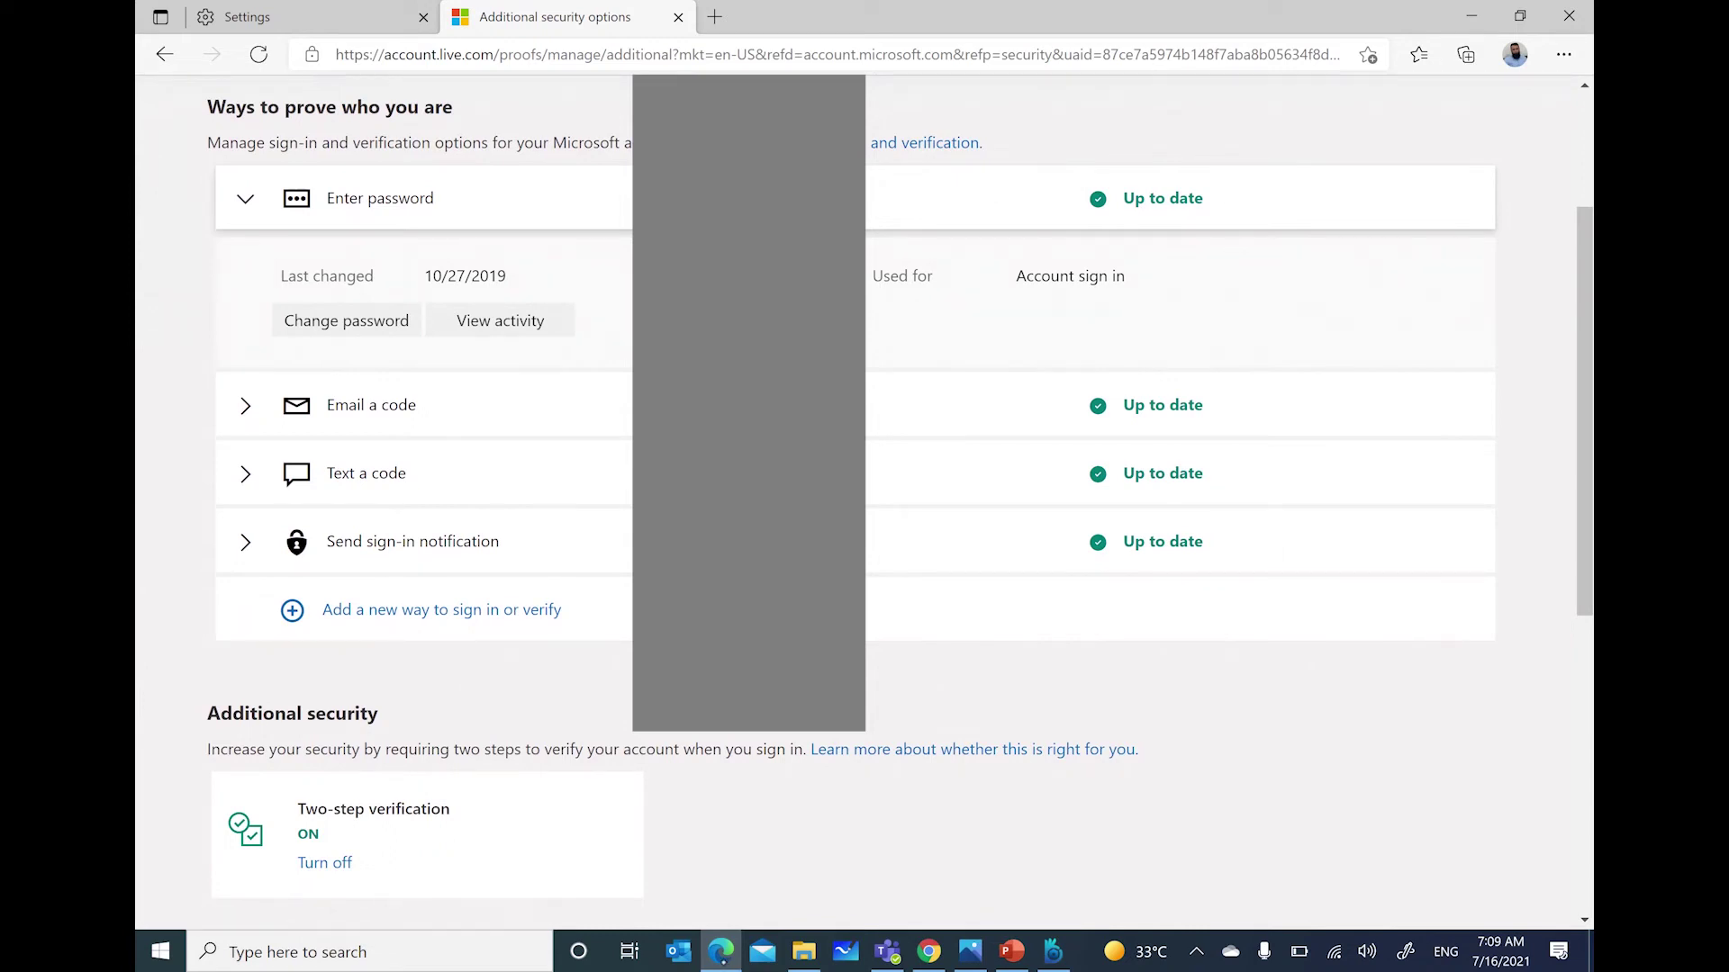
key("Return")
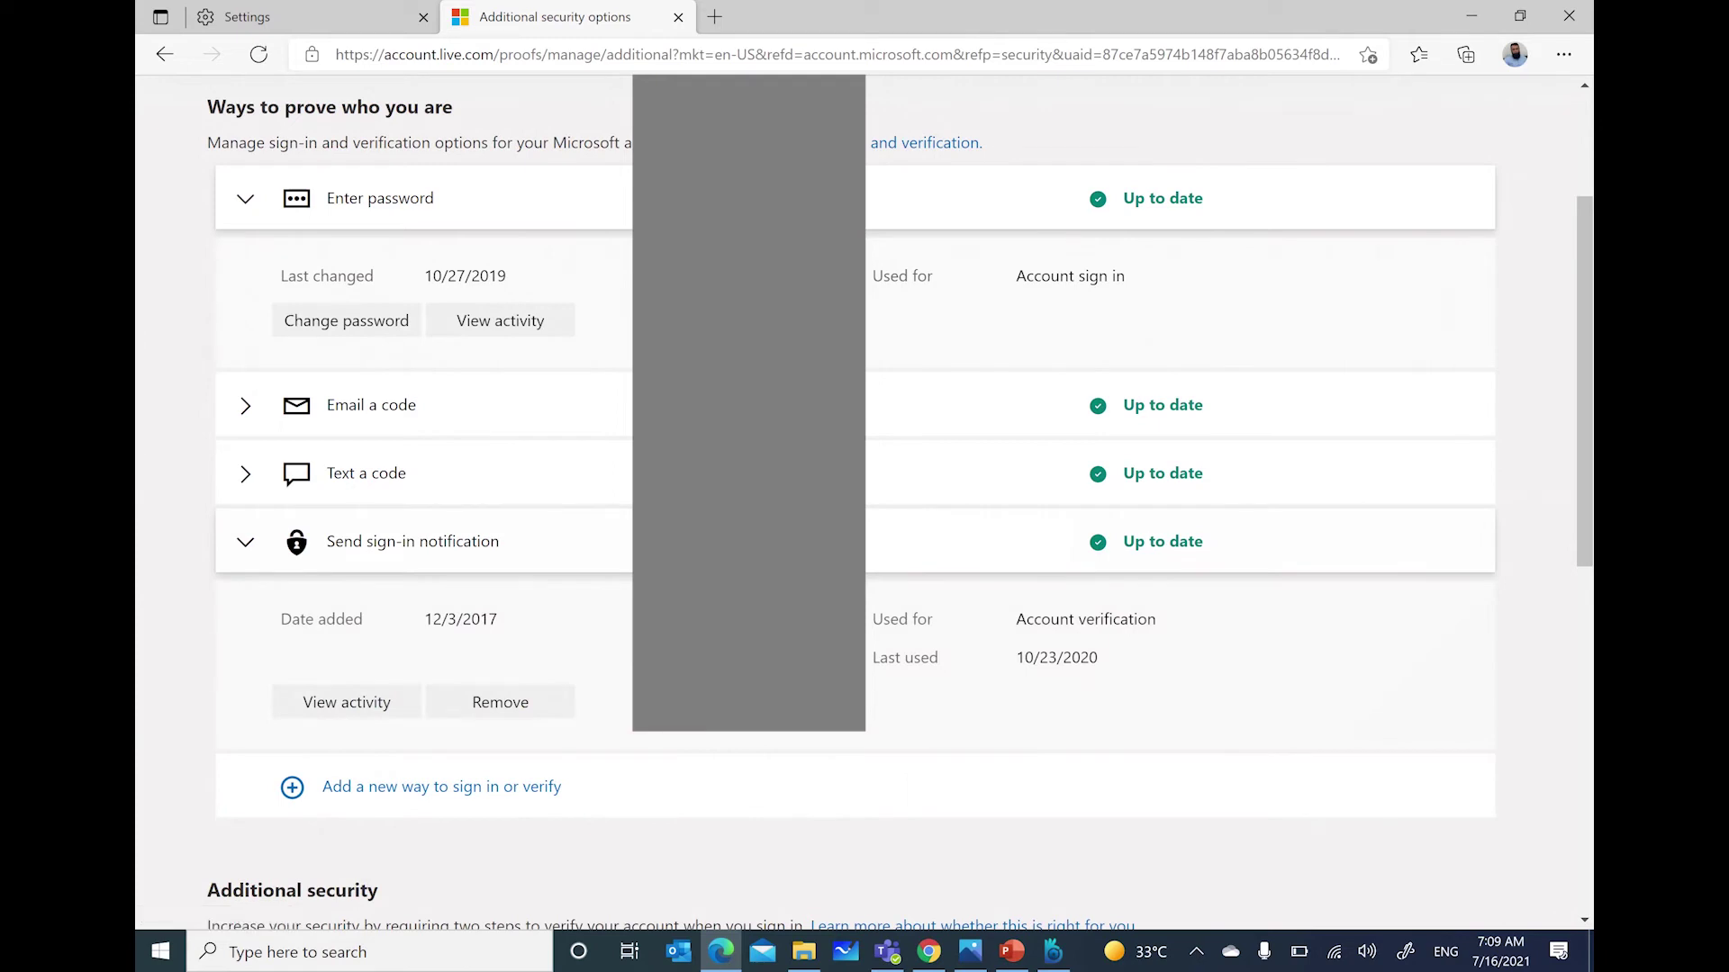
key("Down")
key("Down")
key("Down")
key("Down")
key("Down")
key("Down")
key("Down")
key("Down")
key("Down")
key("Down")
key("Down")
key("Down")
key("Down")
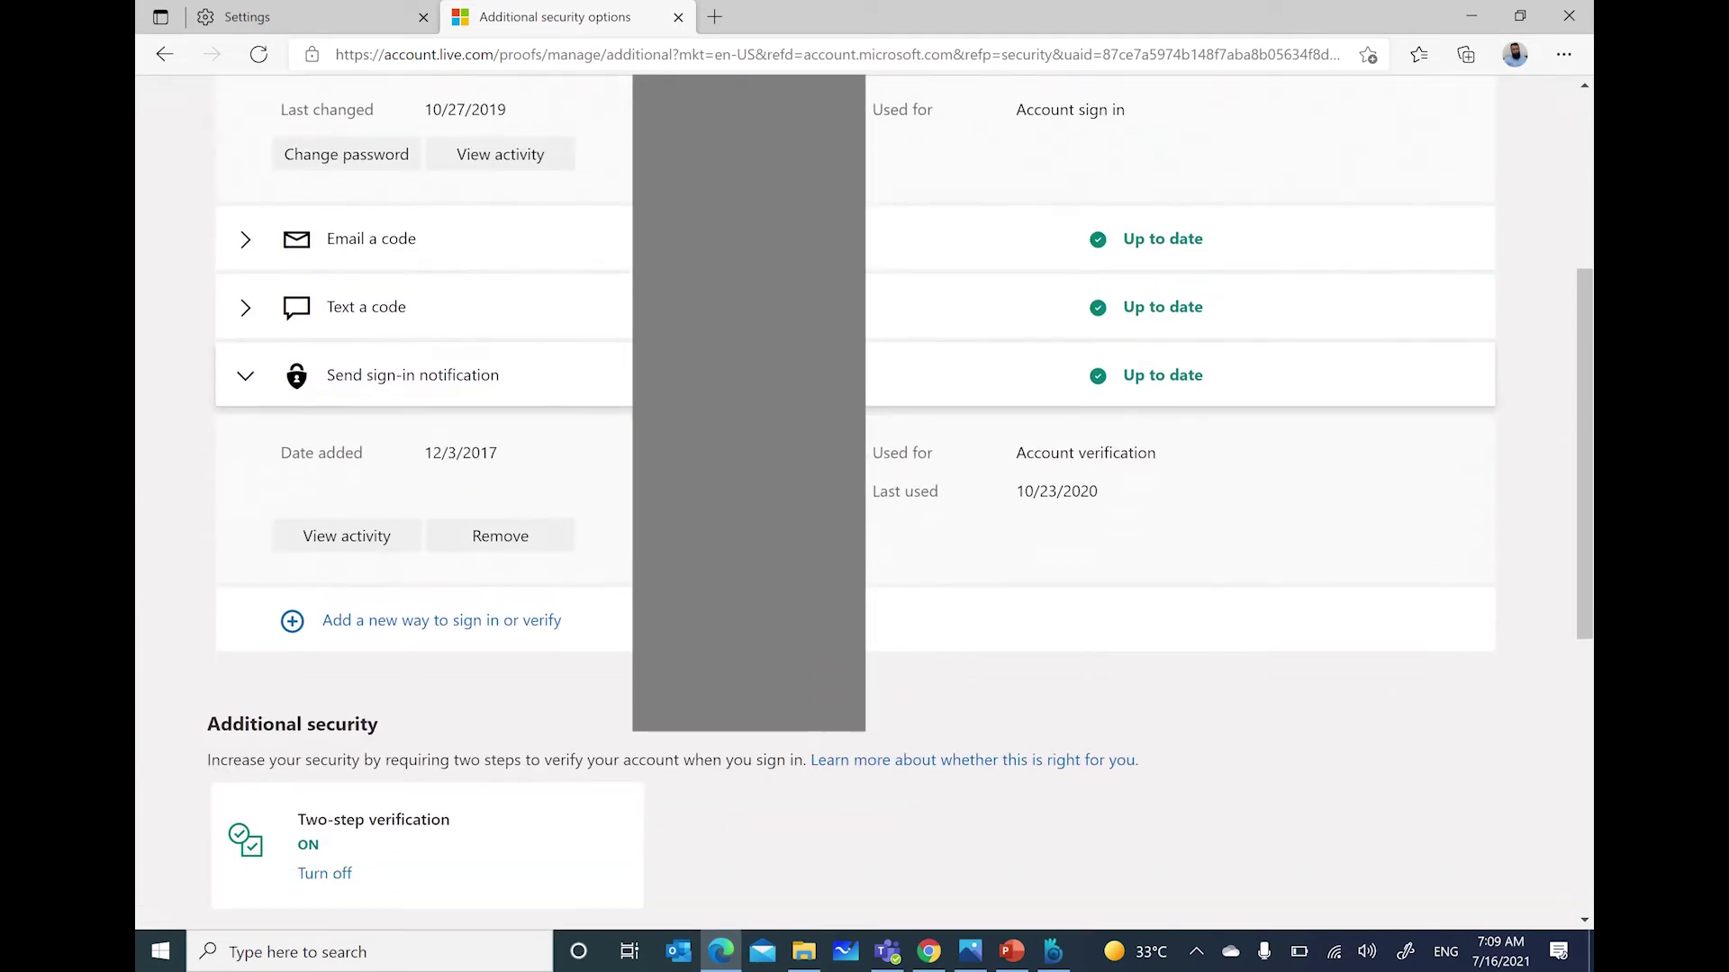
key("Down")
key("Down")
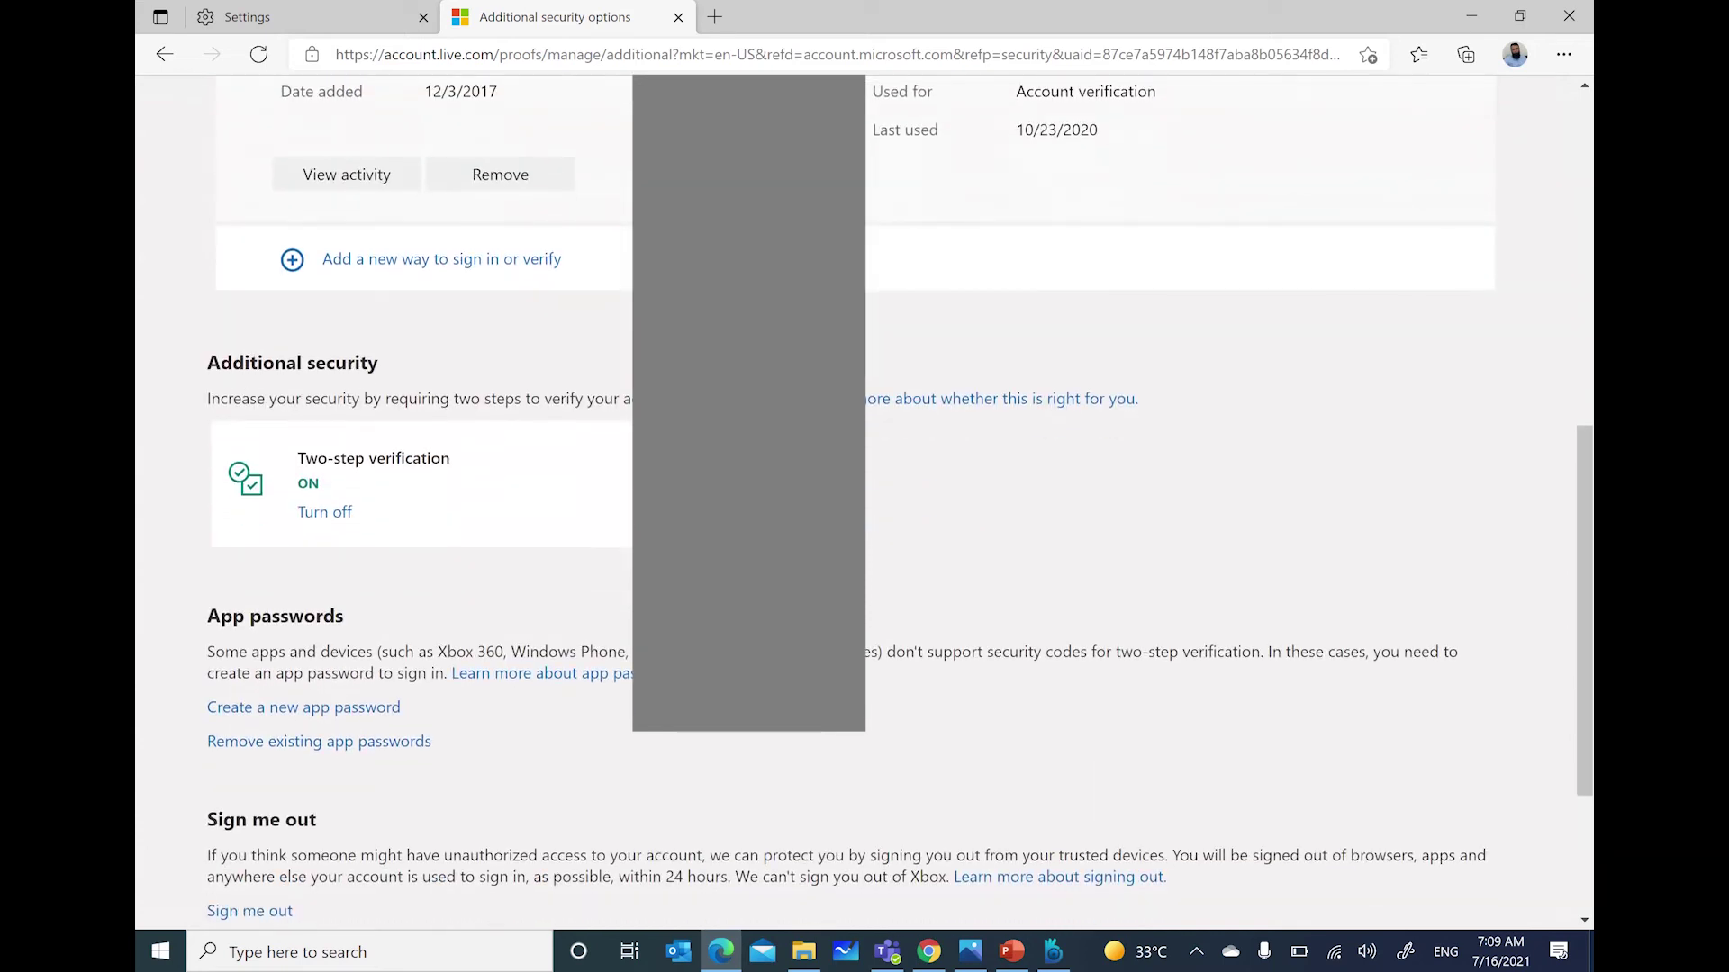